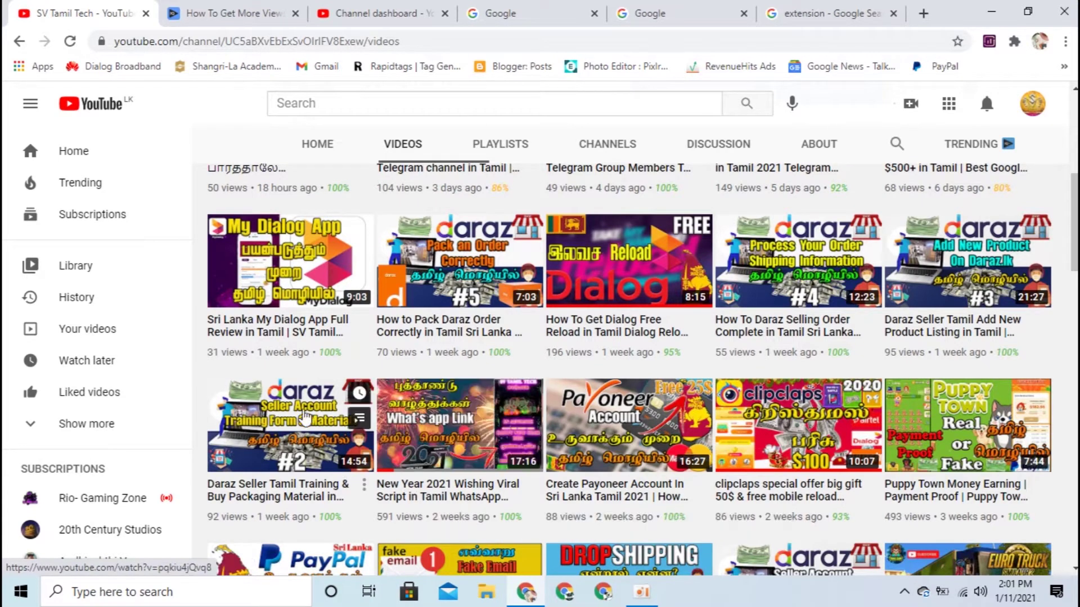
# Look through the vidIQ homepage, from the sign-up section down to the footer and back
pyautogui.scroll(5, 399, 478)
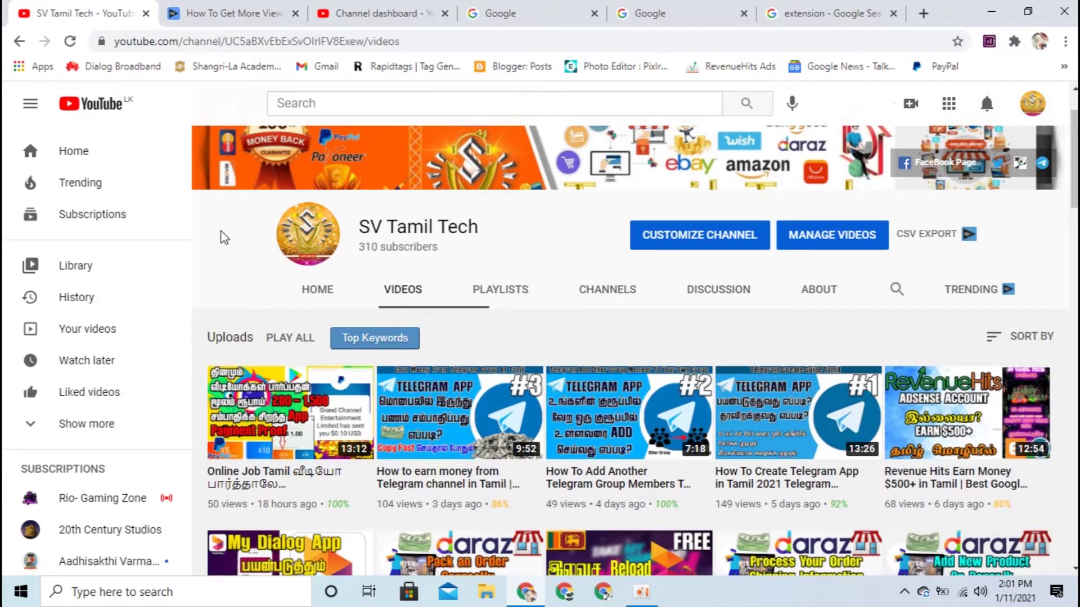
pyautogui.click(225, 12)
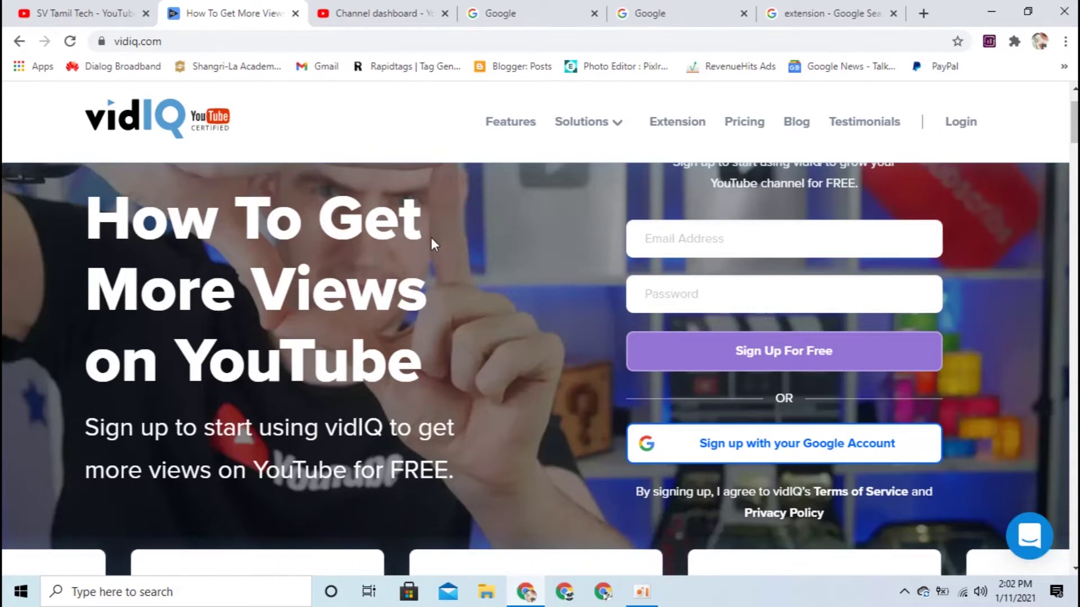
pyautogui.scroll(-10, 430, 245)
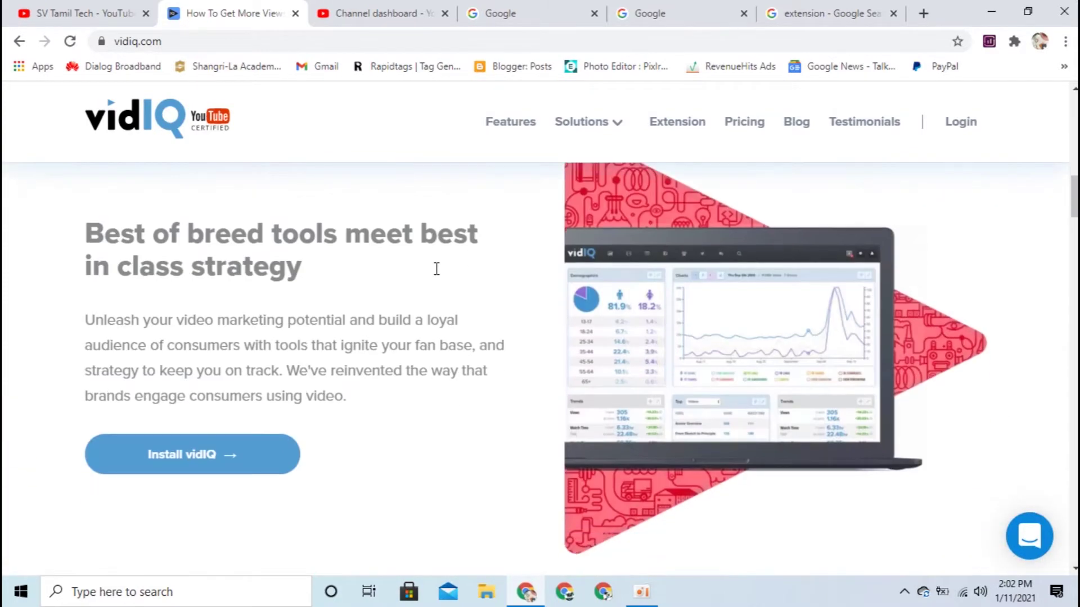
pyautogui.scroll(-10, 439, 276)
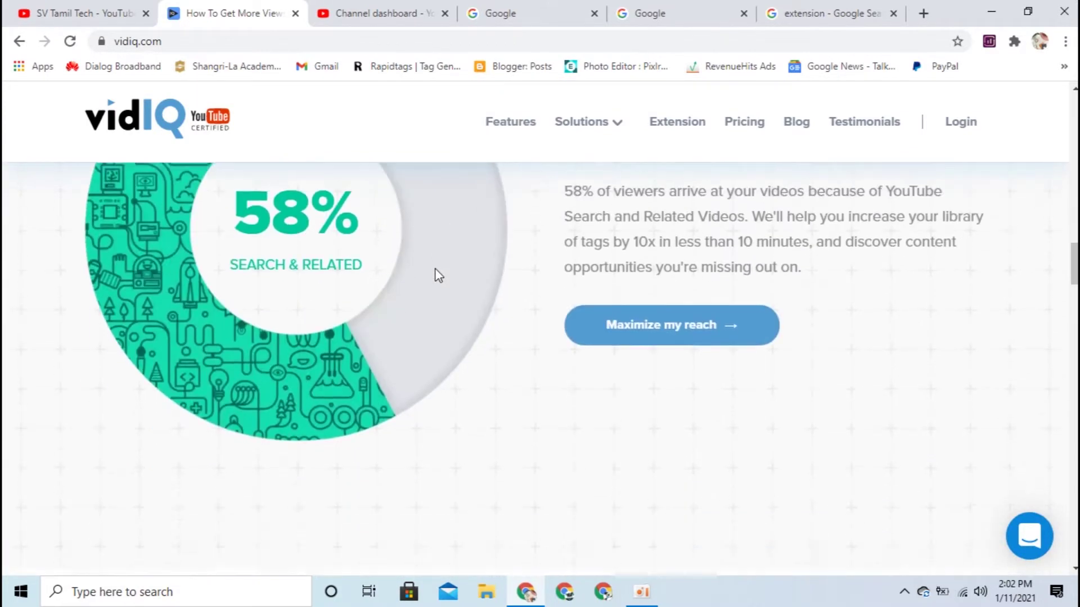
pyautogui.scroll(-10, 439, 275)
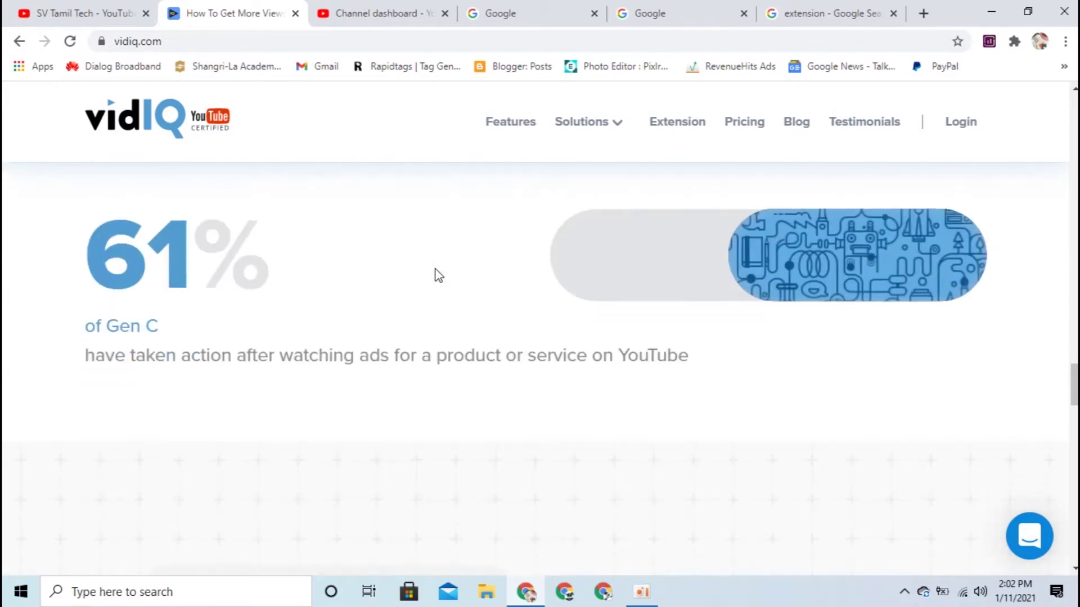
pyautogui.scroll(-10, 439, 276)
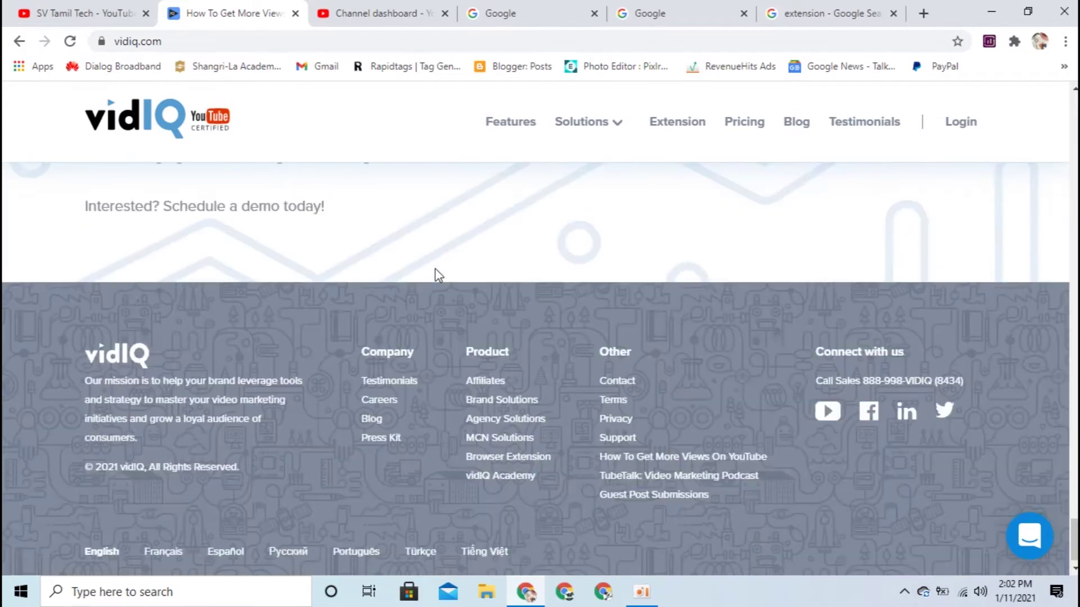
pyautogui.scroll(8, 436, 272)
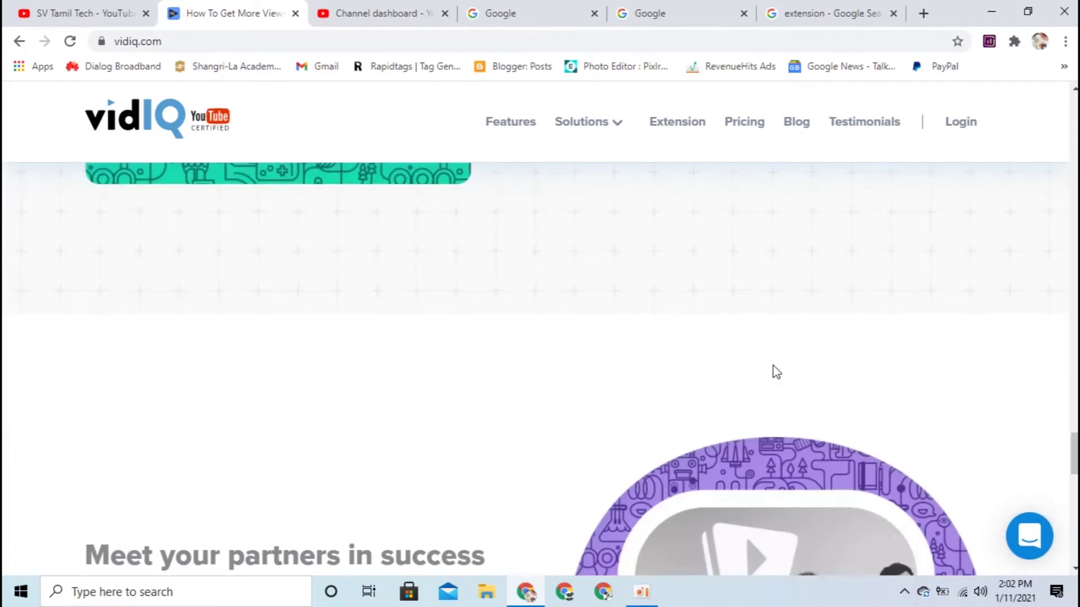
pyautogui.scroll(10, 712, 115)
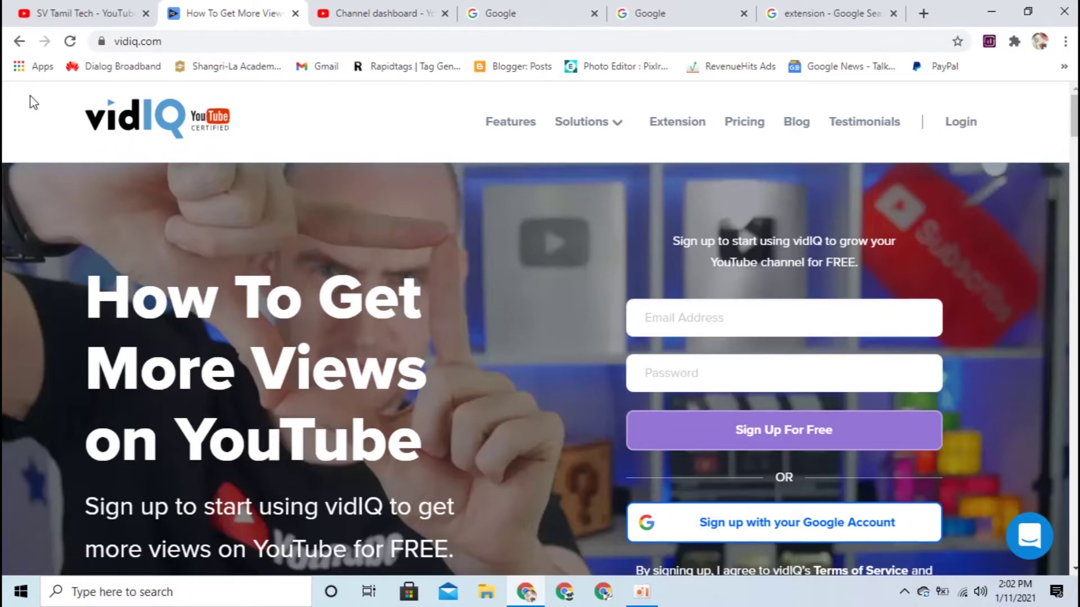
pyautogui.scroll(-5, 542, 210)
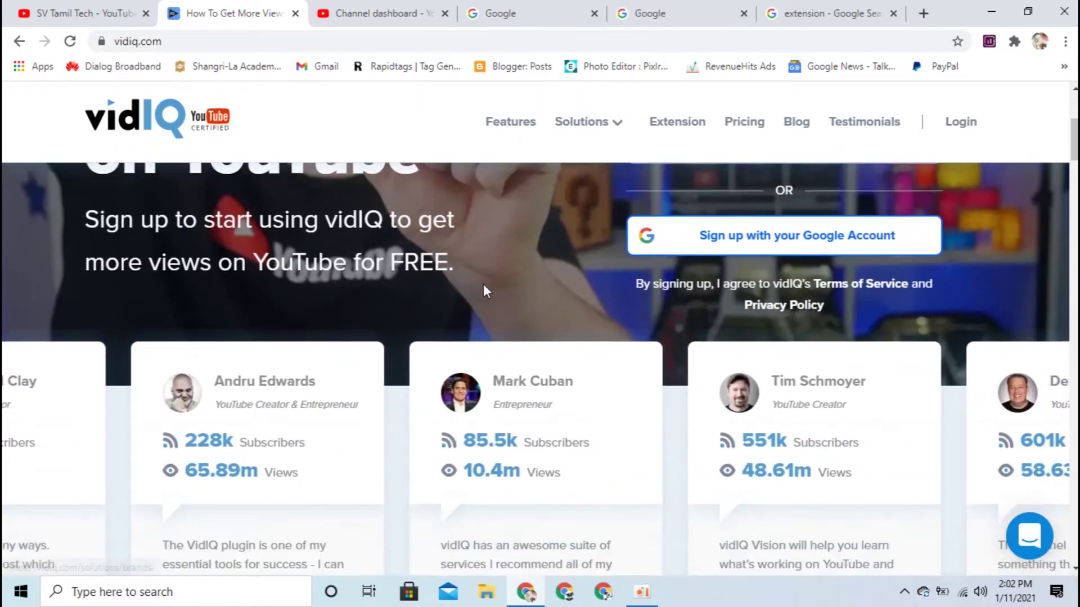
pyautogui.scroll(-3, 485, 292)
pyautogui.scroll(8, 492, 304)
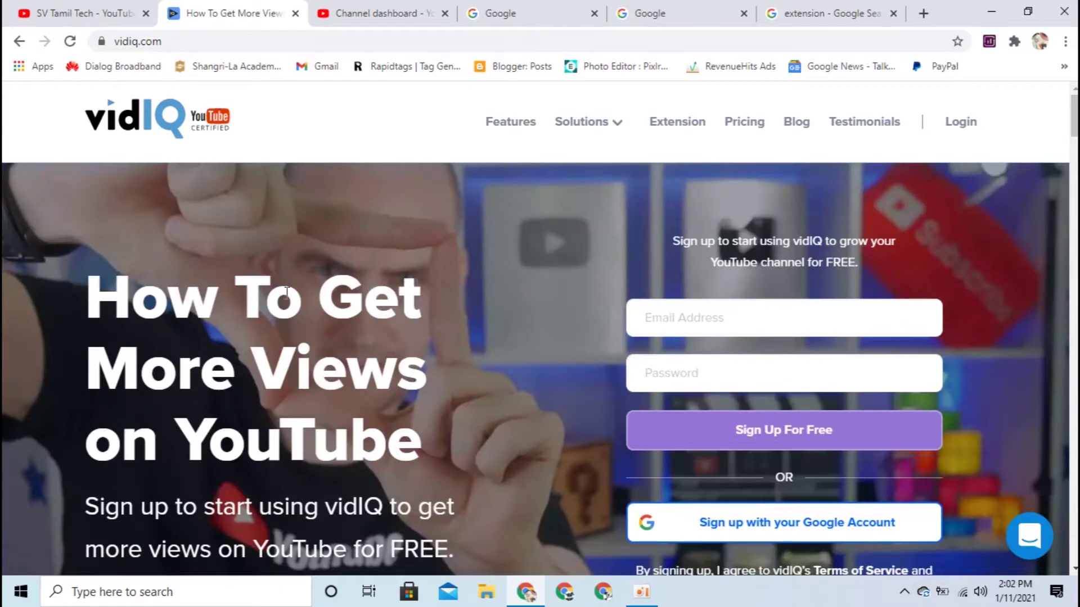
# Review the SV Tamil Tech channel's subscriber count and its list of uploaded videos
pyautogui.click(11, 10)
pyautogui.moveTo(526, 234); pyautogui.dragTo(346, 237)
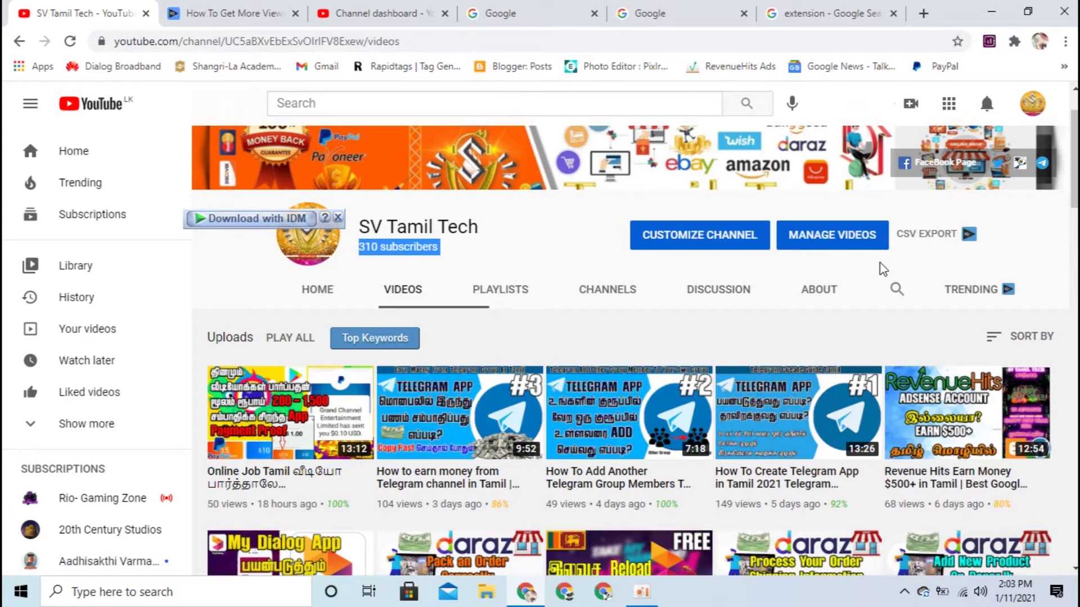
pyautogui.scroll(-3, 883, 269)
pyautogui.scroll(3, 883, 269)
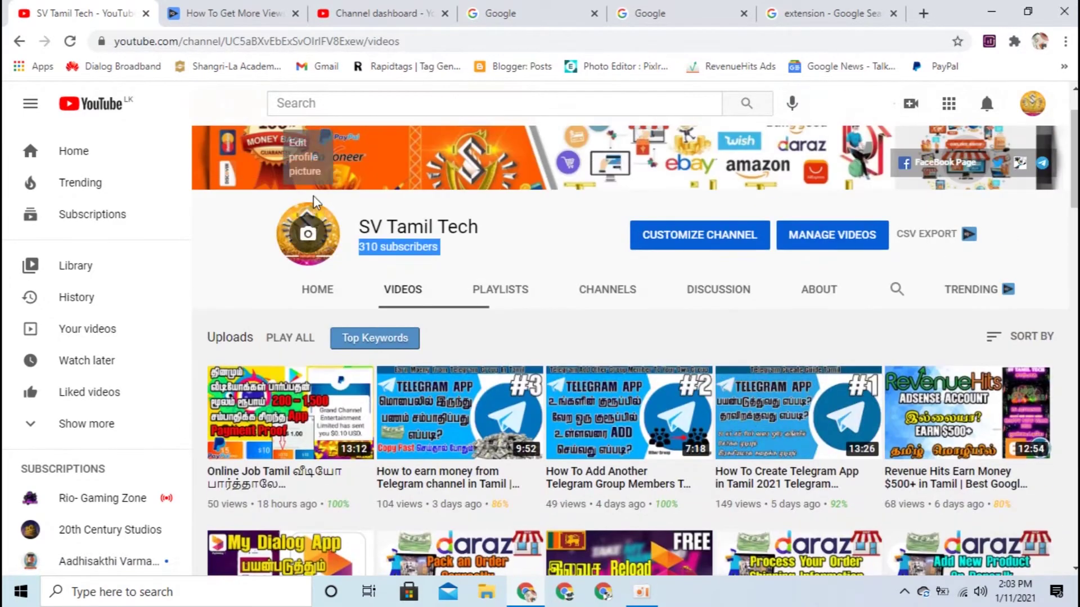
pyautogui.click(388, 292)
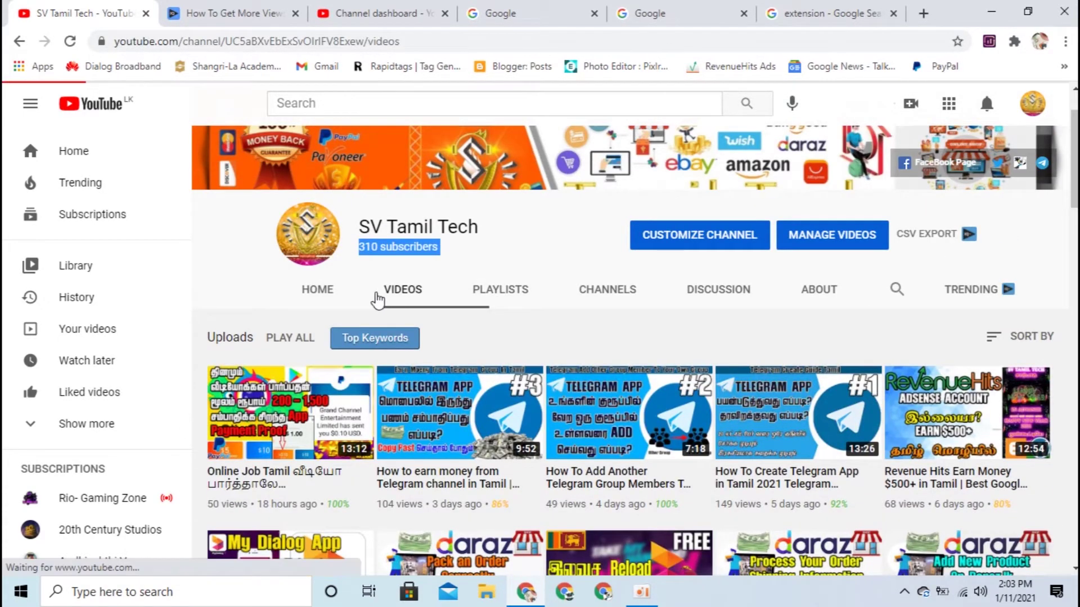
pyautogui.scroll(-4, 860, 284)
pyautogui.scroll(4, 860, 284)
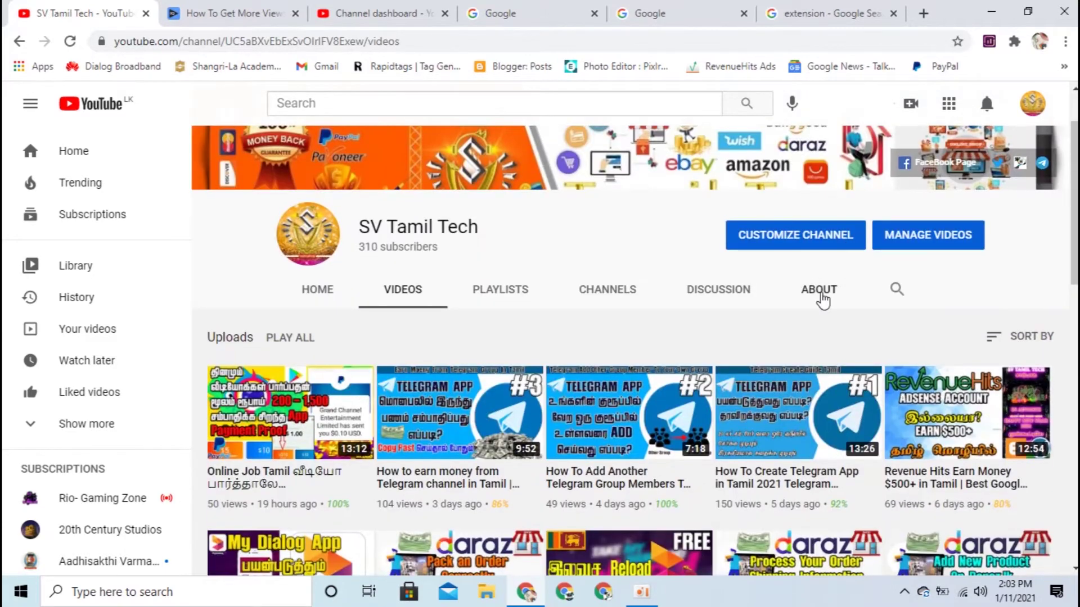
# Open the channel's About page and examine its description, details and links
pyautogui.click(821, 287)
pyautogui.scroll(-8, 436, 335)
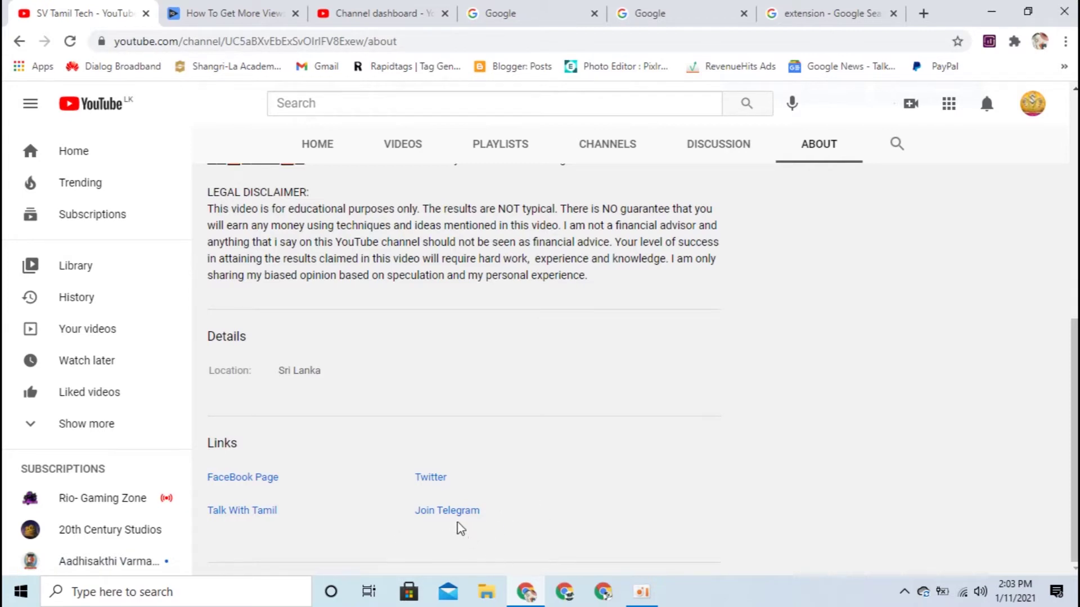
pyautogui.scroll(8, 545, 526)
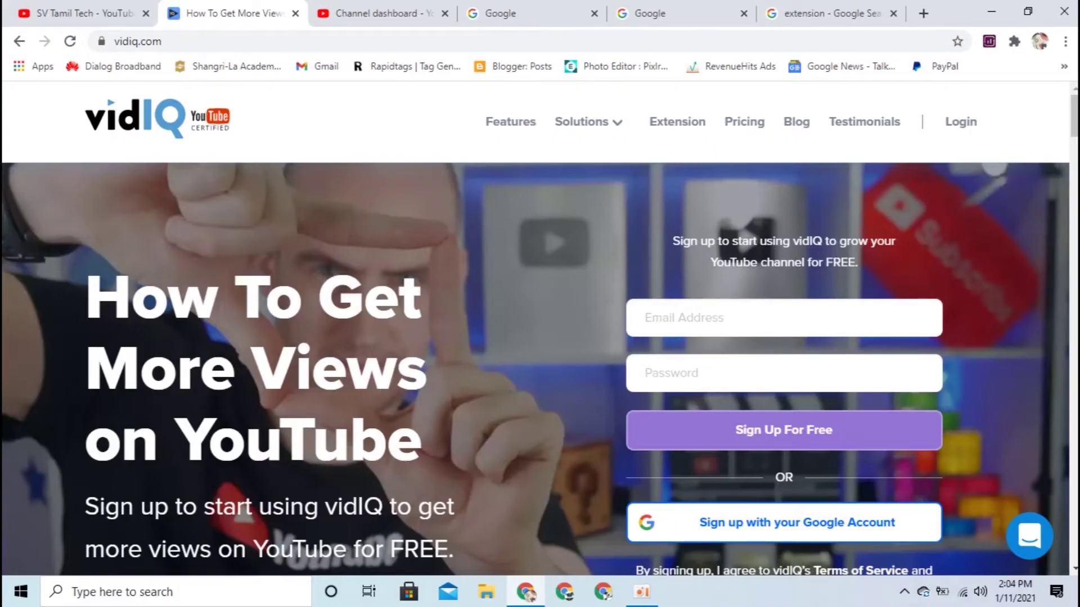
# Search Google for "extension" and open the "Extensions - Chrome Web Store" result in a new tab
pyautogui.scroll(-5, 540, 365)
pyautogui.click(498, 13)
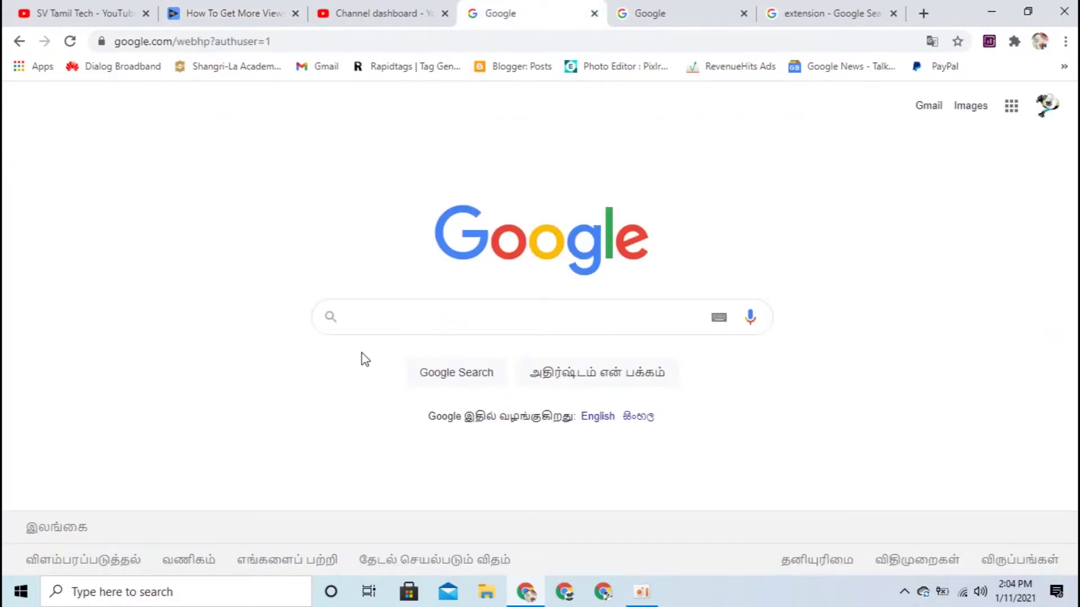
pyautogui.click(391, 324)
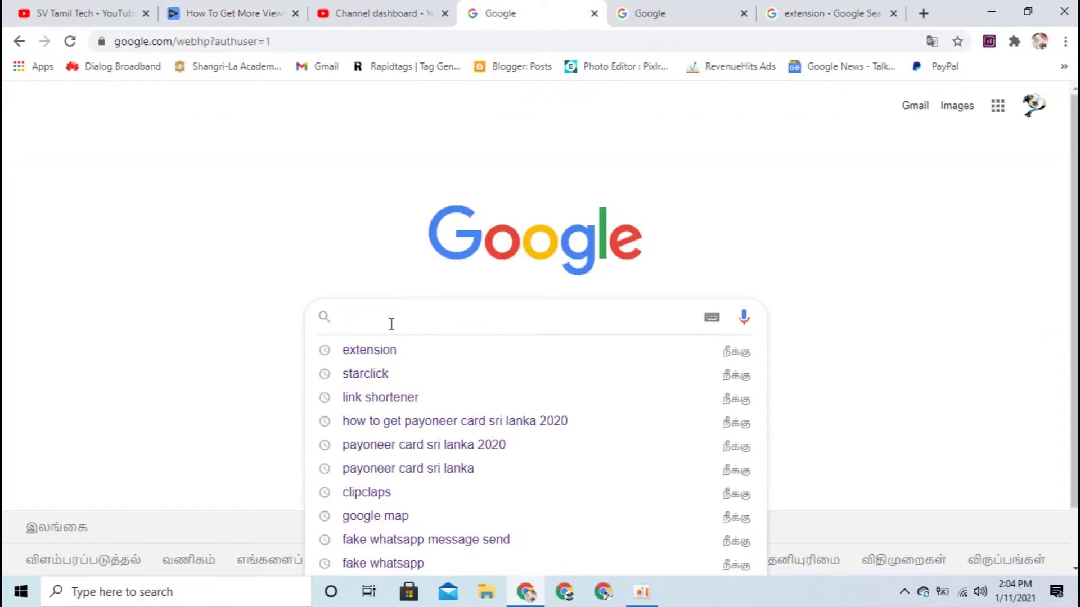
pyautogui.write('extension')
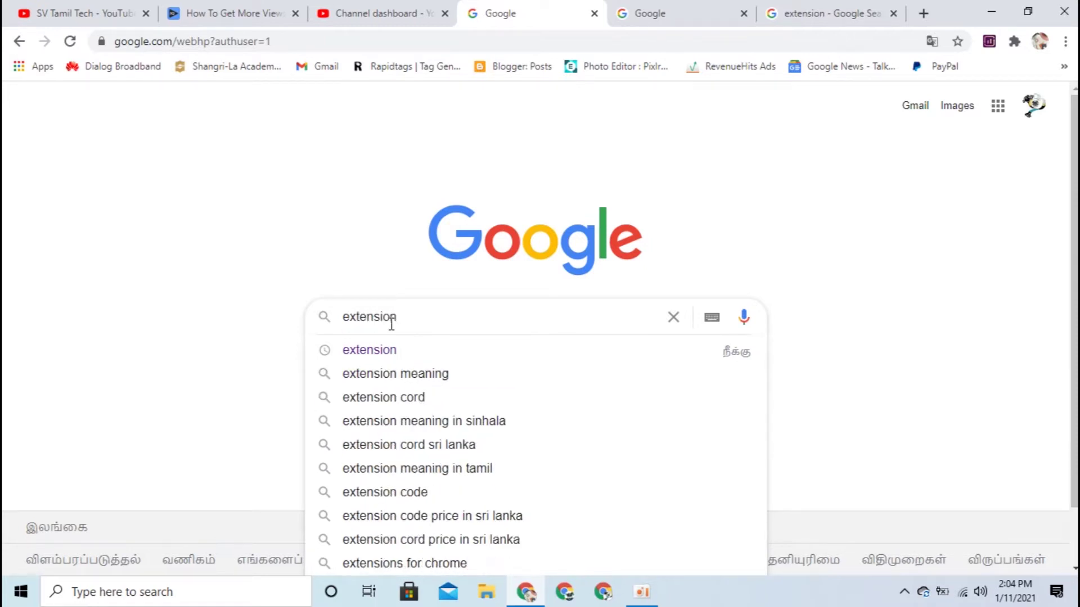
pyautogui.press('Return')
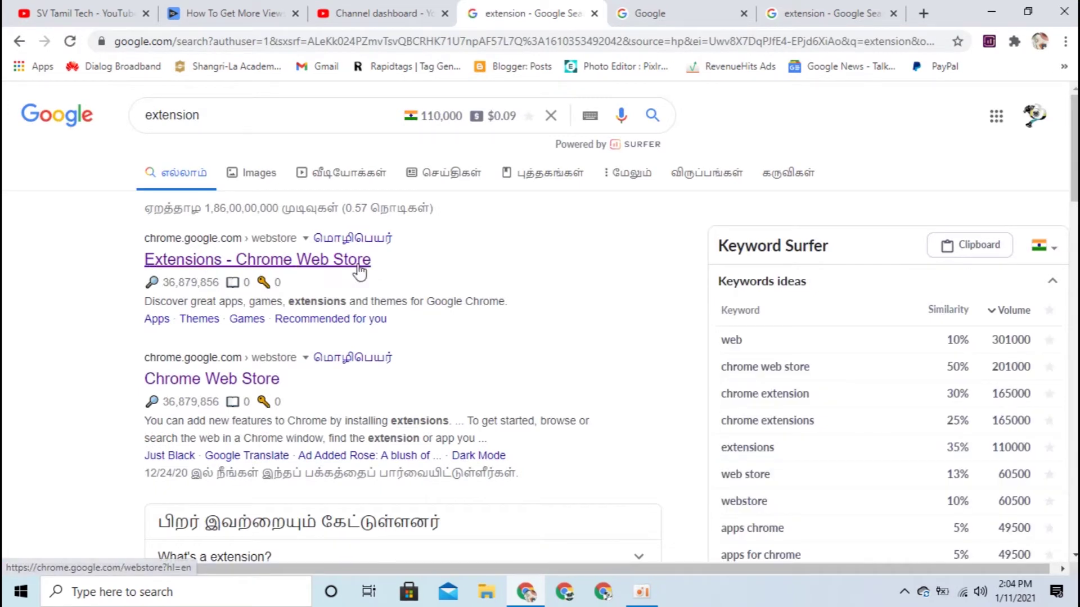
pyautogui.middleClick(262, 268)
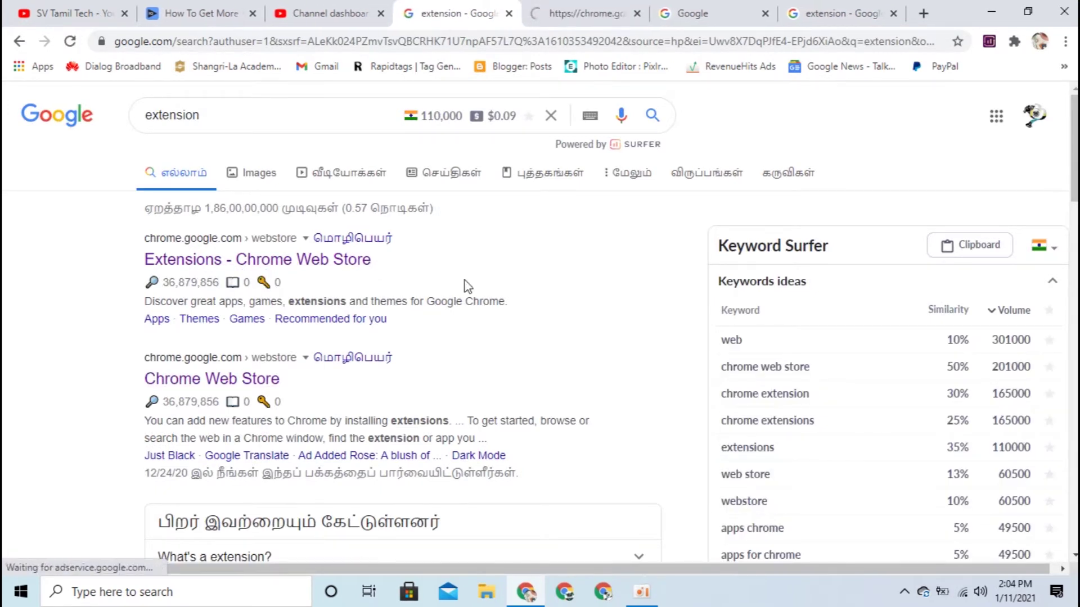
pyautogui.hotkey('ctrl', 'Tab')
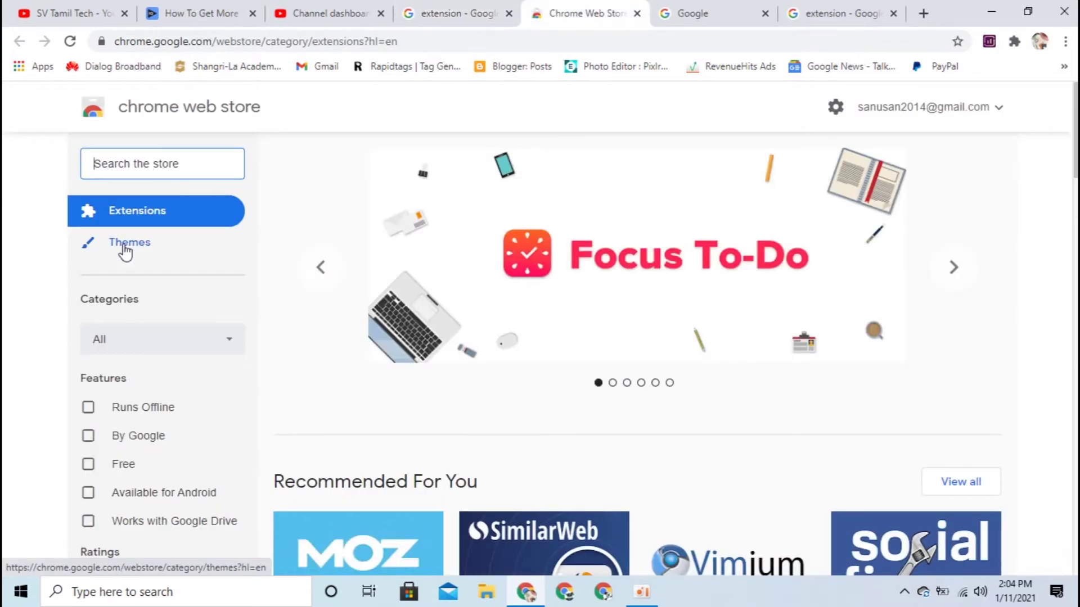
# Search the Chrome Web Store for "vidiq" and open the vidIQ Vision for YouTube listing
pyautogui.scroll(-5, 951, 416)
pyautogui.scroll(5, 956, 436)
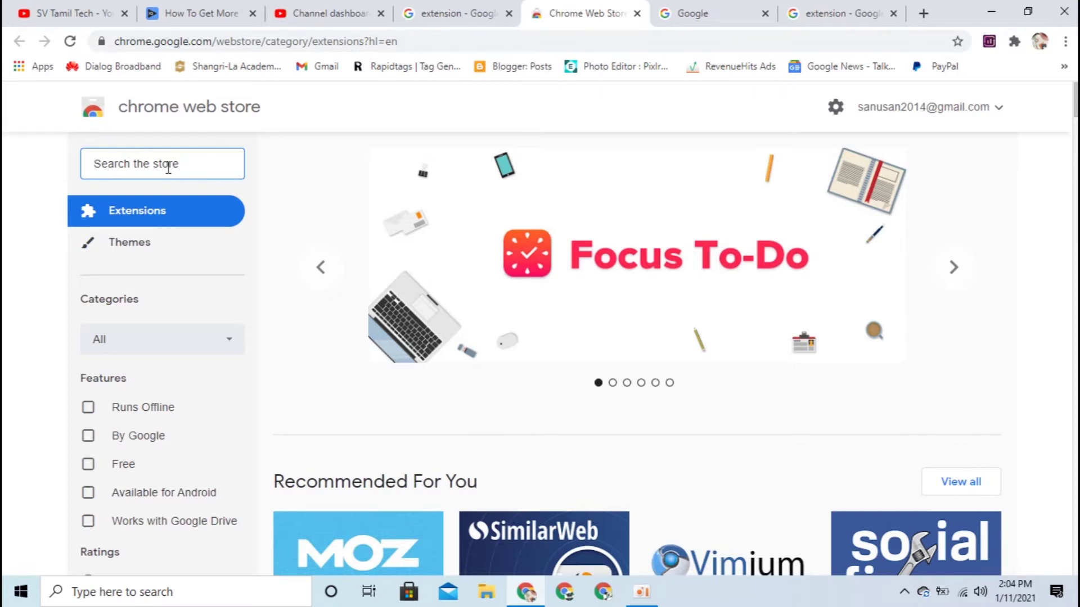
pyautogui.write('vidiq')
pyautogui.press('Return')
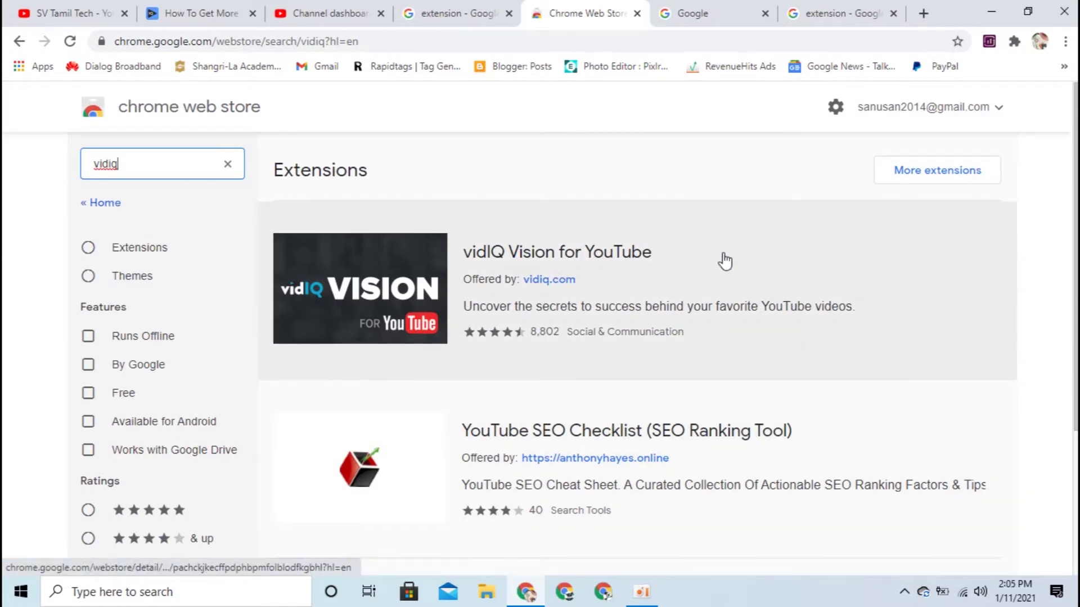
pyautogui.click(579, 259)
# Browse the preview images in the vidIQ Vision for YouTube listing
pyautogui.scroll(-12, 561, 329)
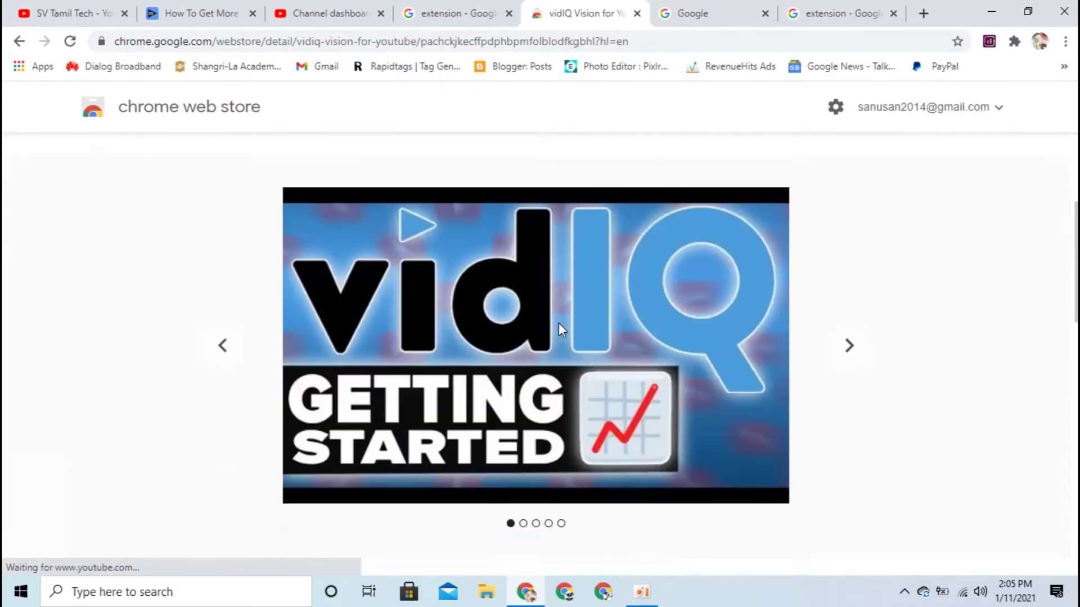
pyautogui.scroll(6, 560, 336)
pyautogui.scroll(6, 389, 409)
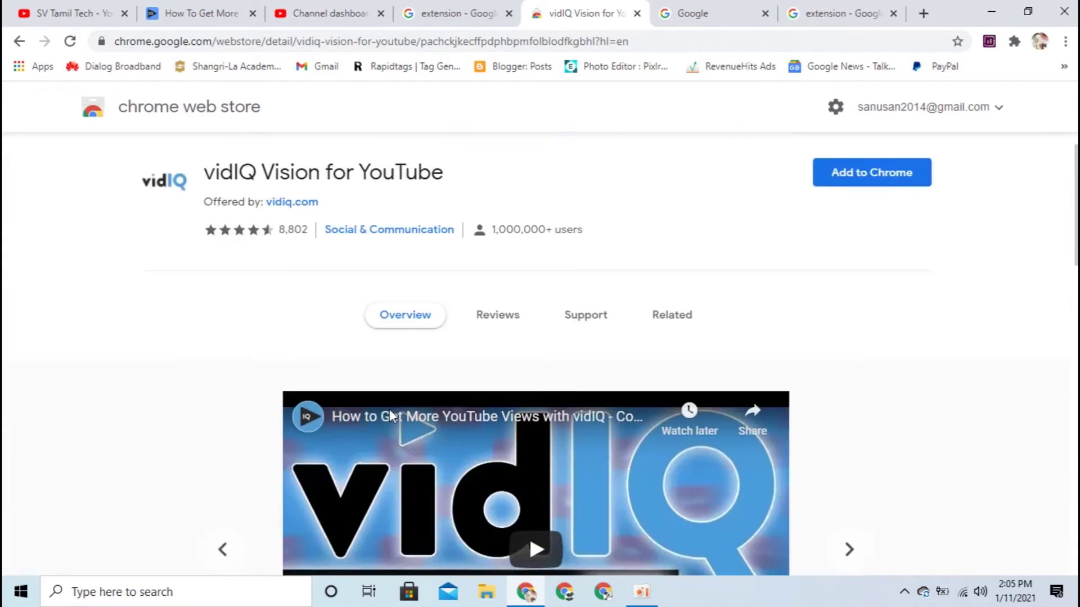
pyautogui.scroll(-5, 329, 393)
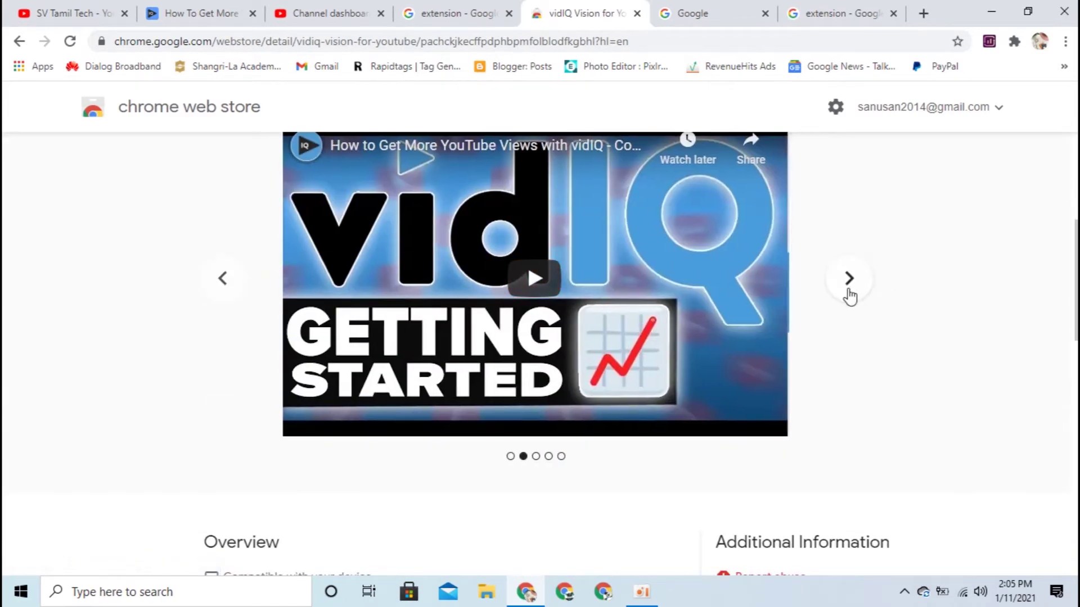
pyautogui.click(849, 279)
pyautogui.scroll(1, 456, 406)
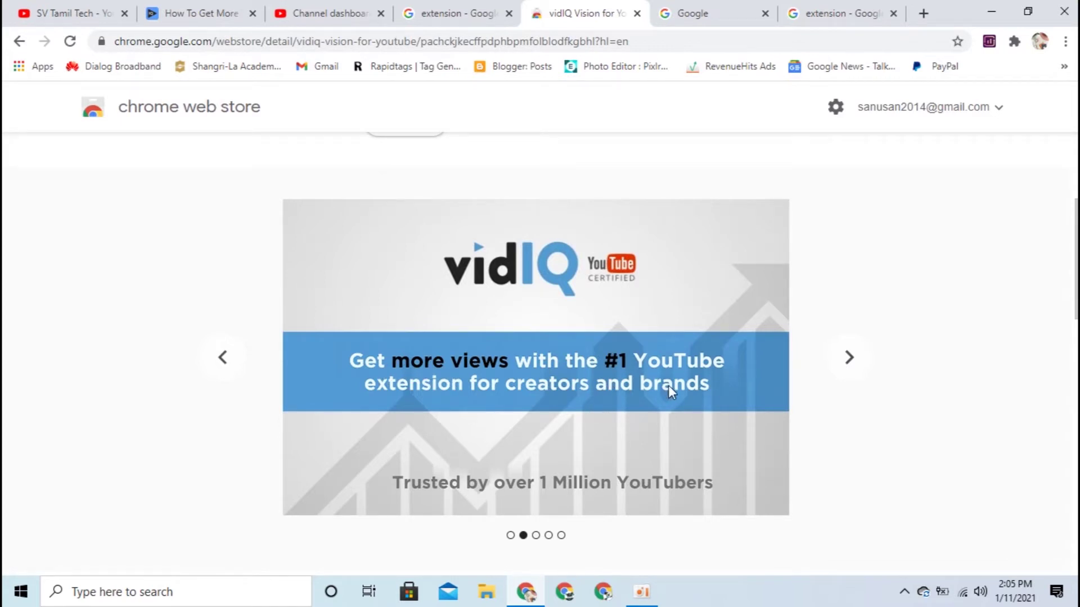
pyautogui.click(848, 358)
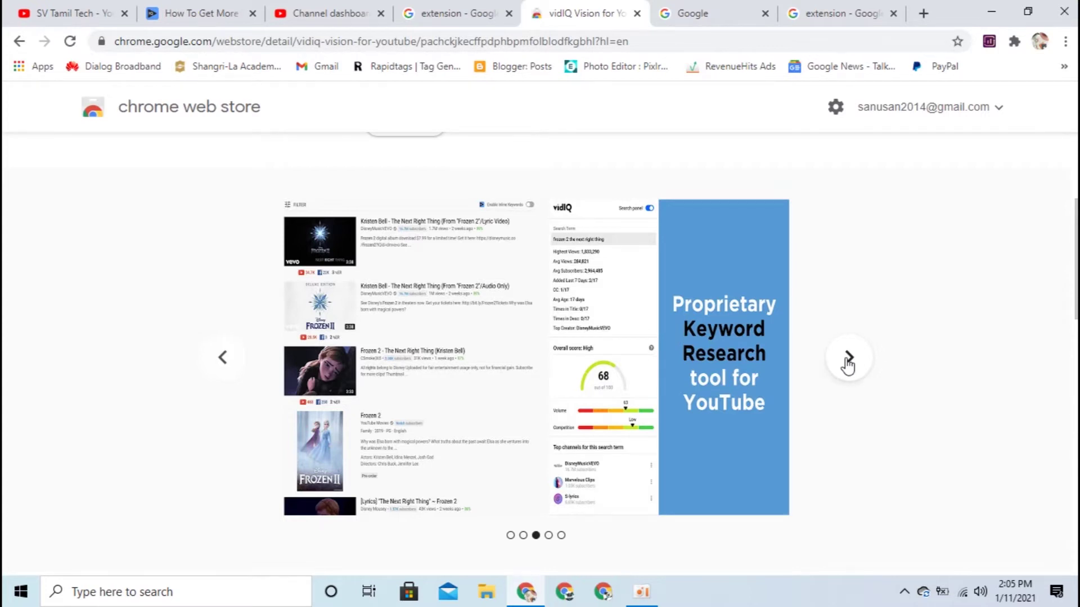
pyautogui.click(847, 360)
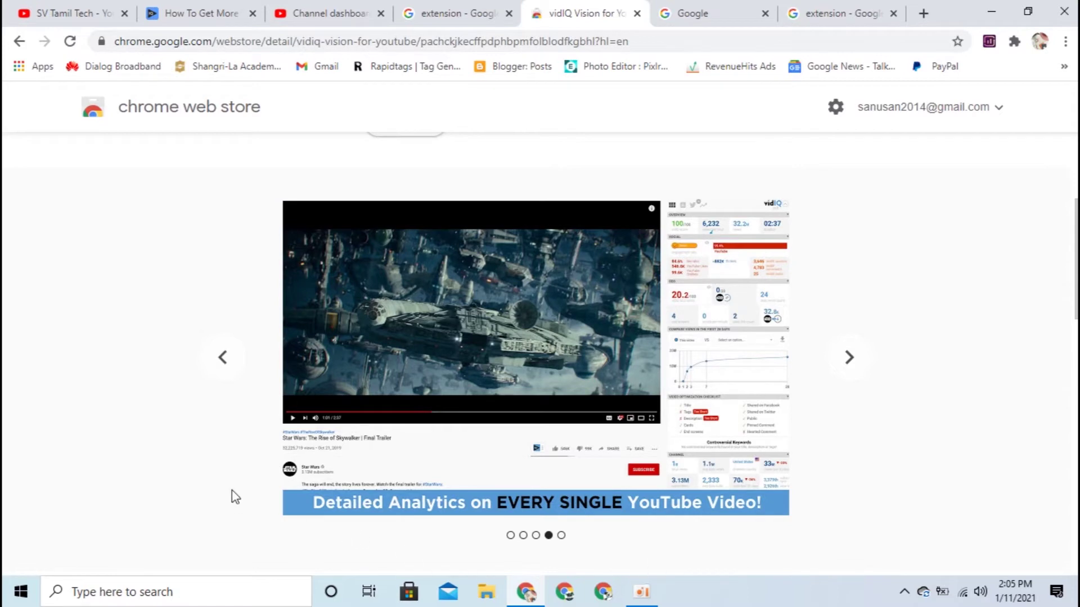
pyautogui.scroll(4, 105, 403)
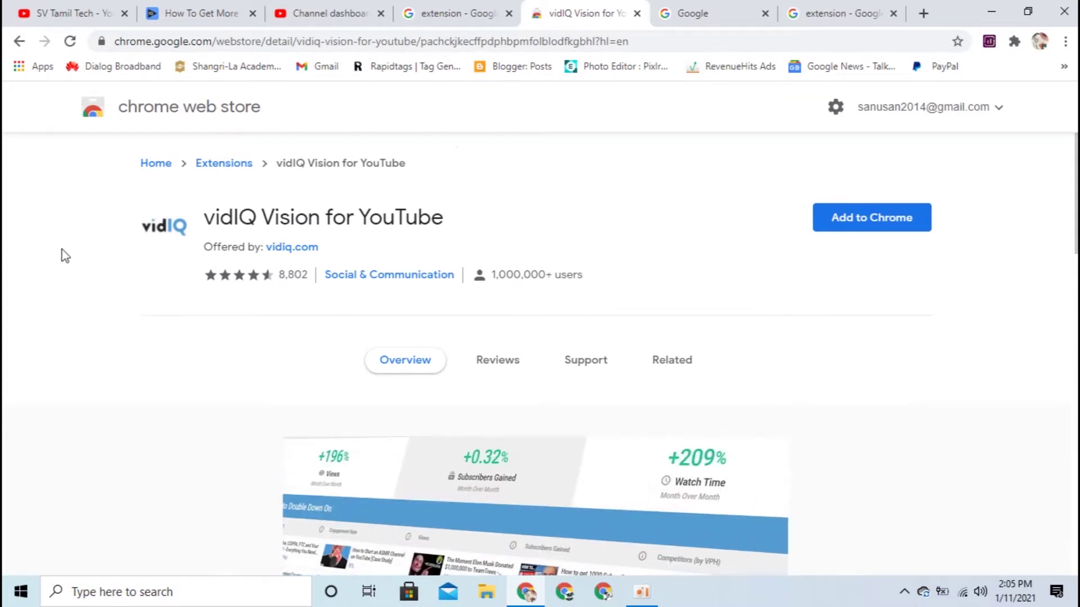
# Examine the extension's overview text and its last update date under Additional Information
pyautogui.scroll(-8, 880, 489)
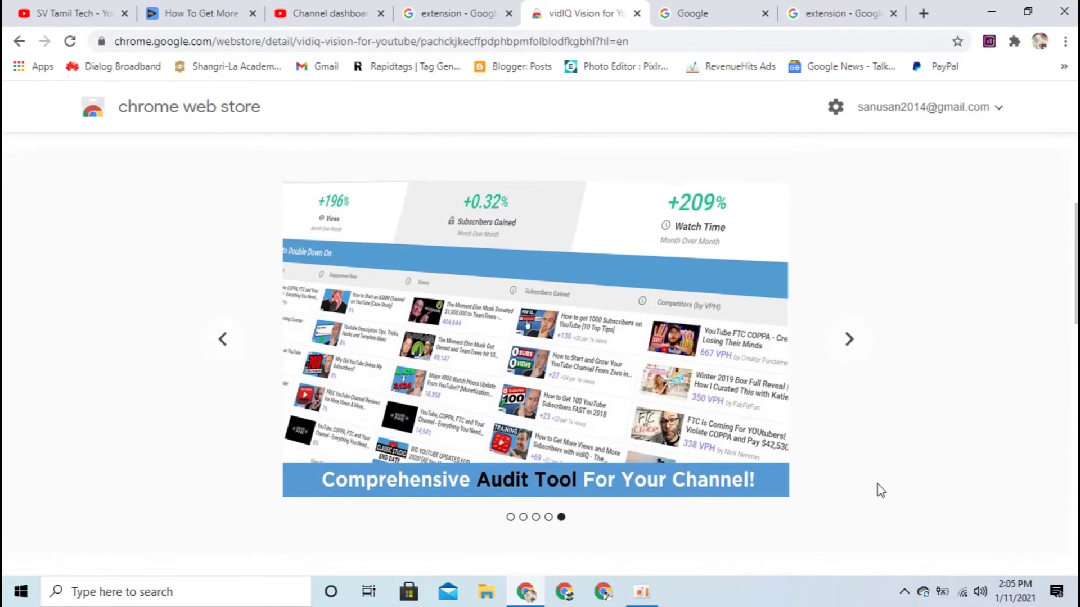
pyautogui.scroll(-3, 881, 490)
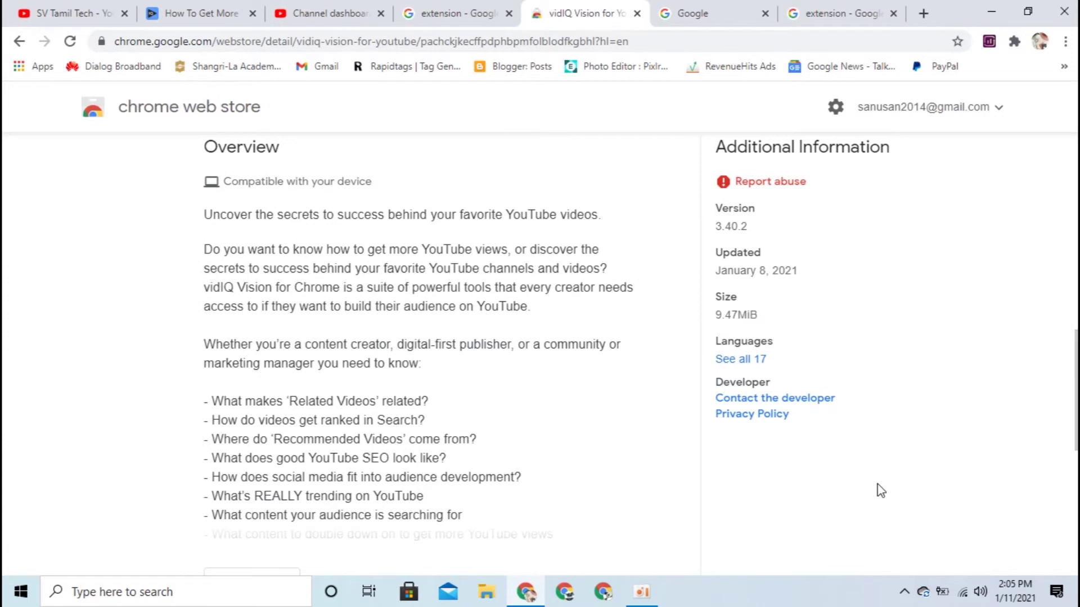
pyautogui.moveTo(722, 253); pyautogui.dragTo(816, 283)
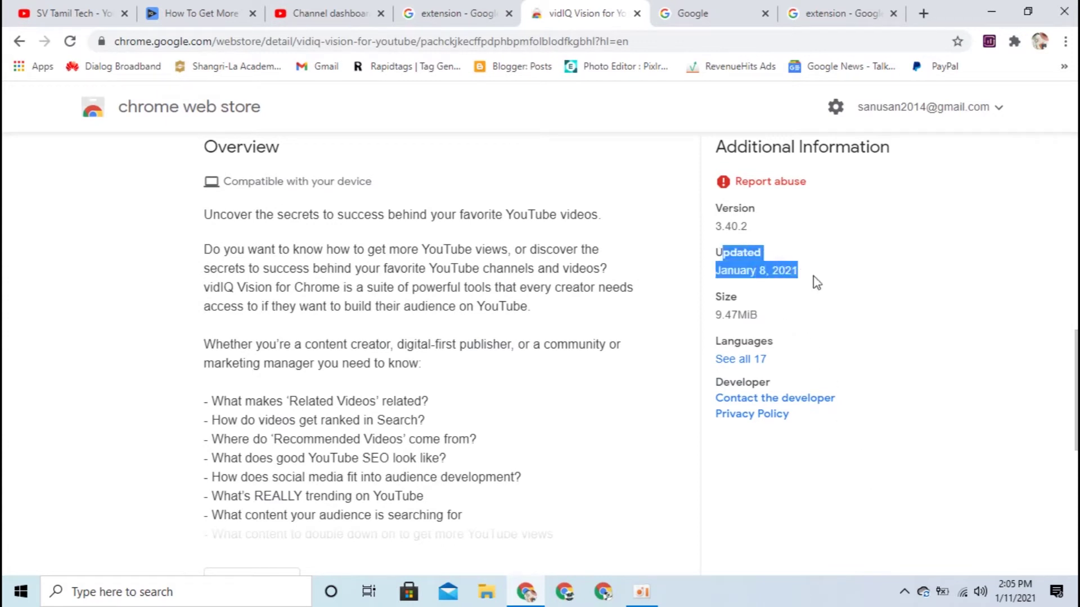
pyautogui.click(761, 271)
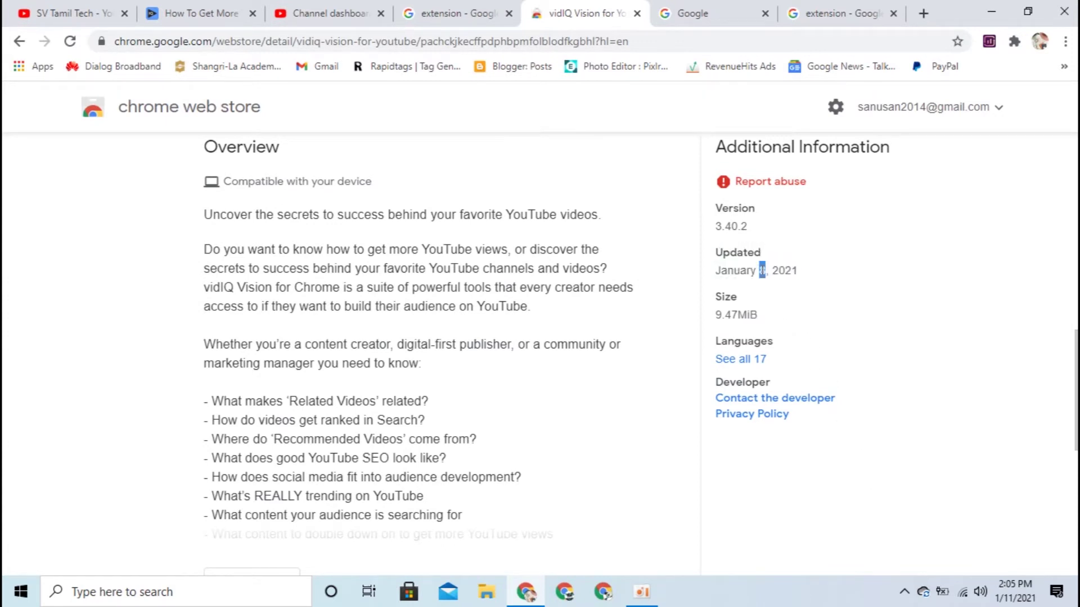
# Add the vidIQ Vision for YouTube extension to Chrome and approve its requested permissions
pyautogui.scroll(-6, 465, 434)
pyautogui.scroll(6, 465, 433)
pyautogui.scroll(10, 409, 321)
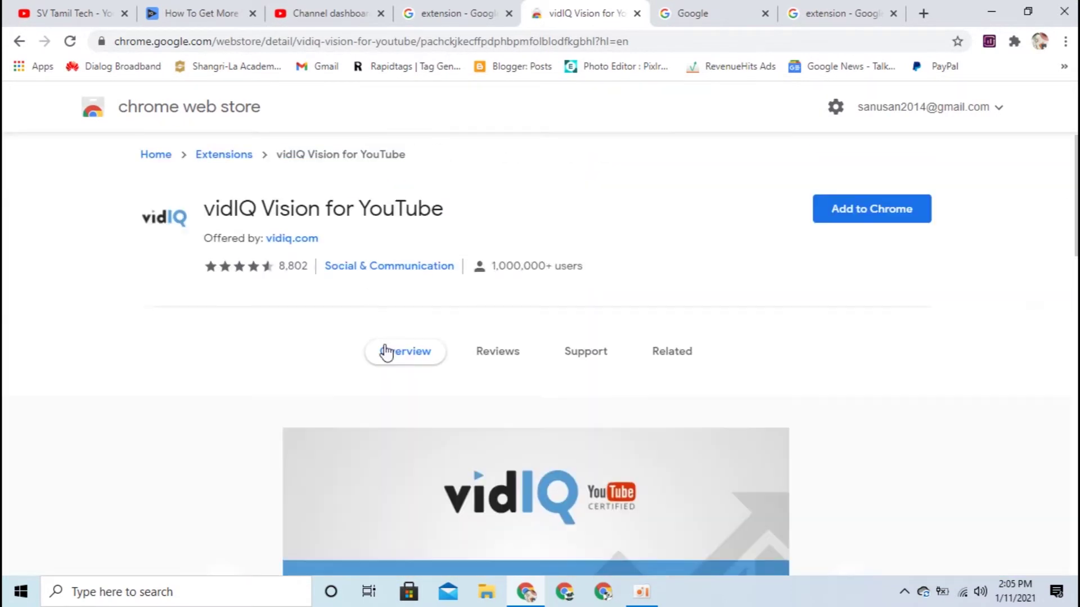
pyautogui.moveTo(204, 218); pyautogui.dragTo(448, 221)
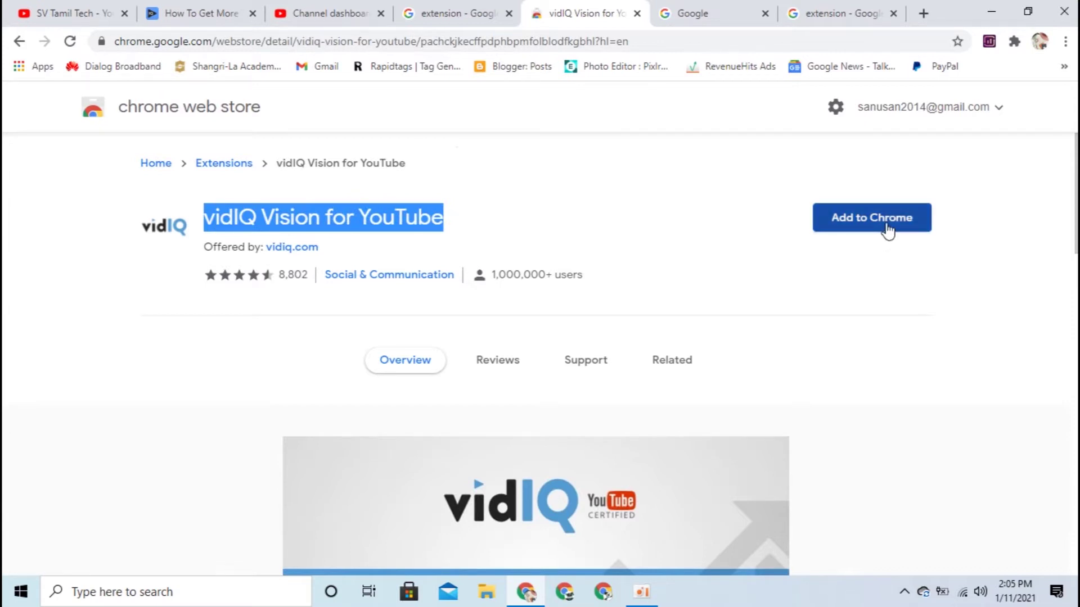
pyautogui.click(888, 230)
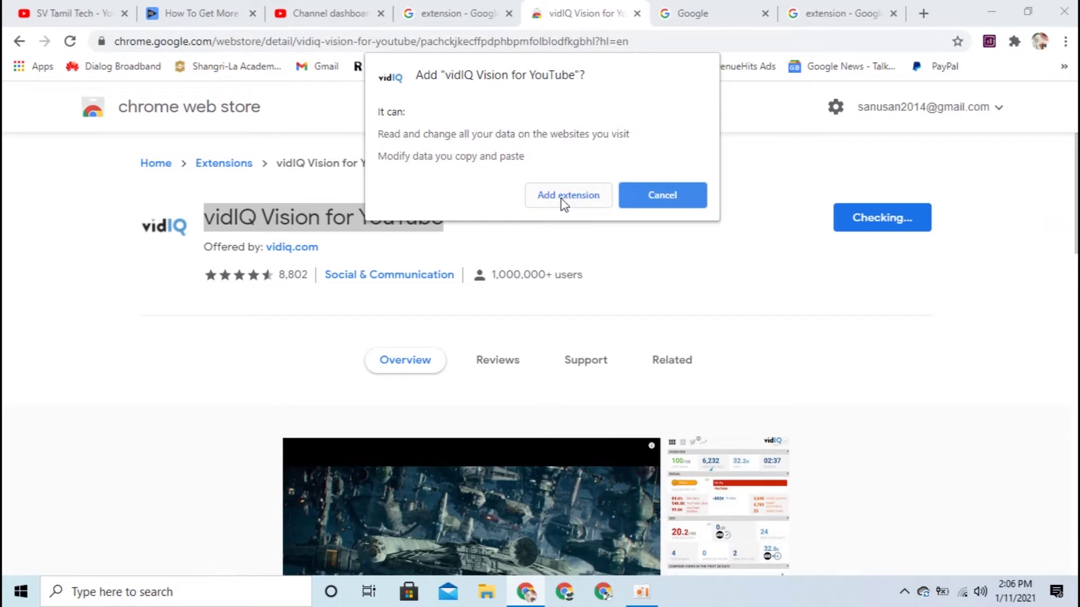
pyautogui.click(564, 204)
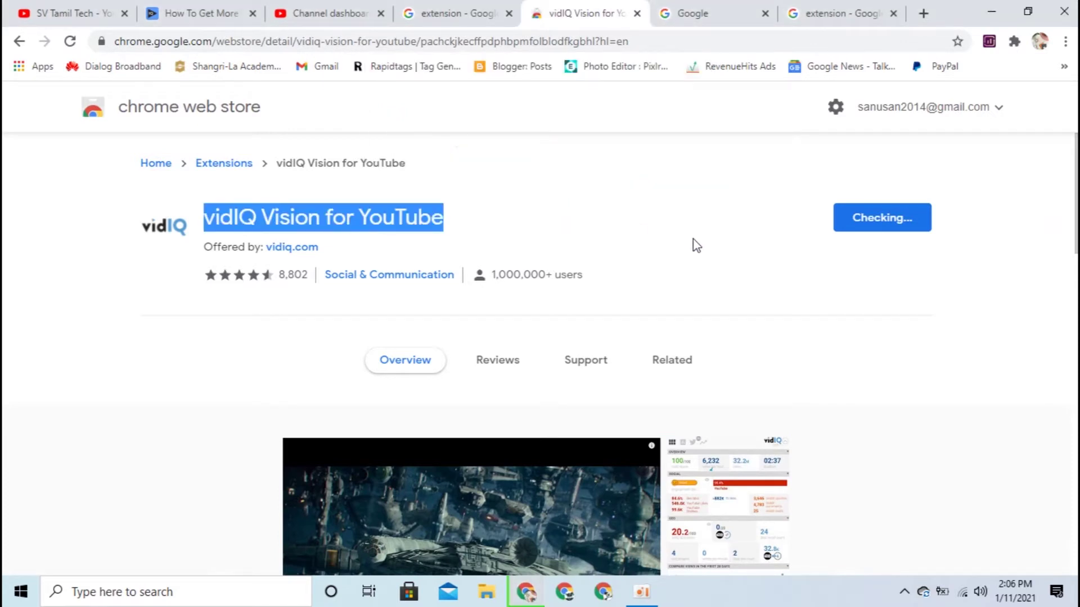
pyautogui.click(745, 235)
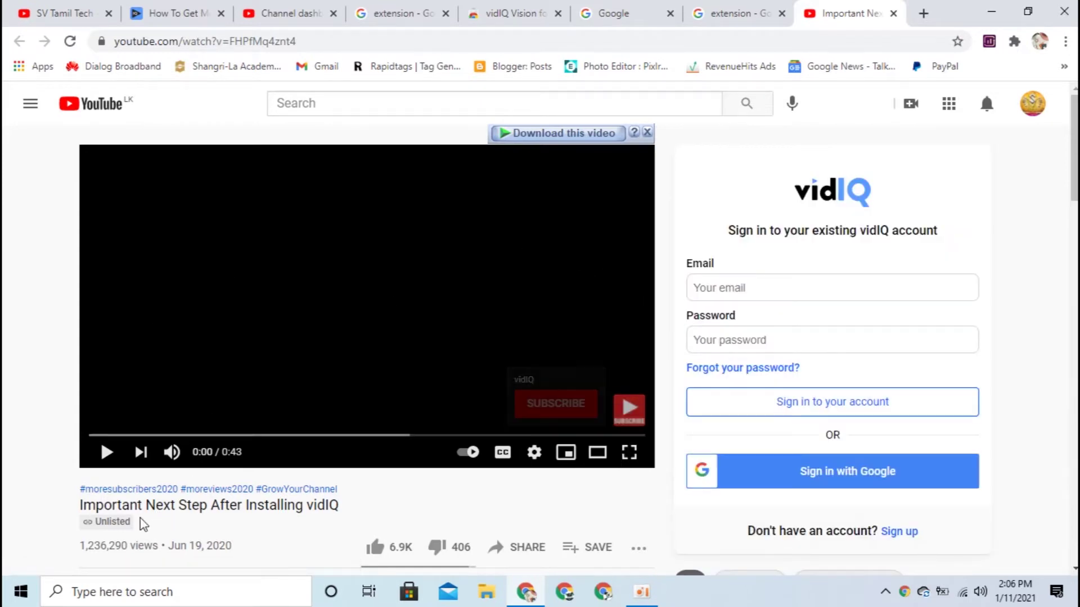
# Look over the YouTube page "Important Next Step After Installing vidIQ" with its vidIQ sign-in form, and close its tab
pyautogui.scroll(-4, 78, 338)
pyautogui.scroll(4, 79, 338)
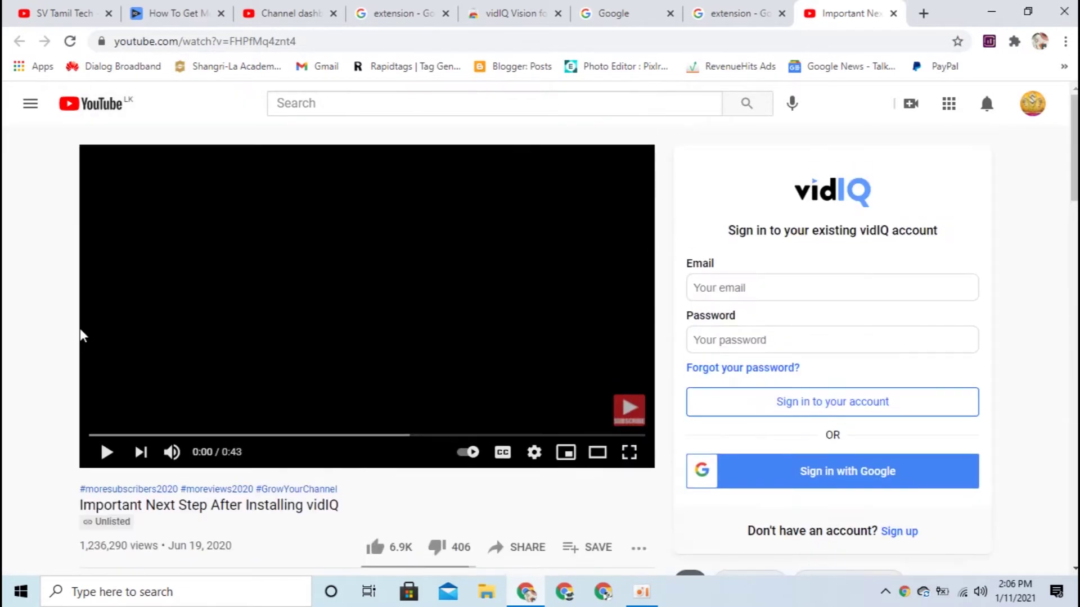
pyautogui.scroll(-4, 471, 342)
pyautogui.scroll(4, 145, 294)
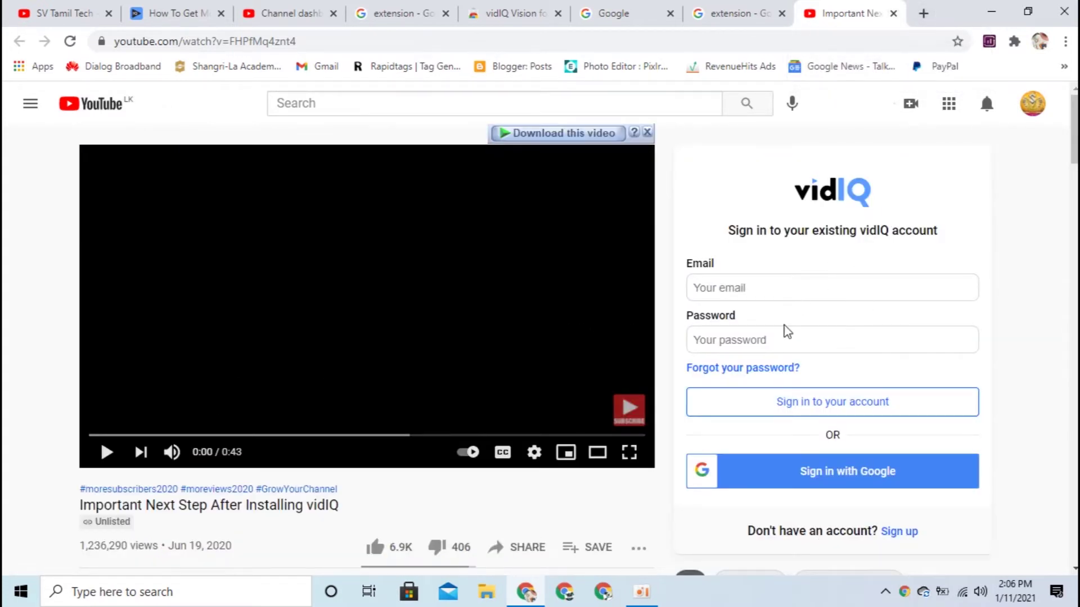
pyautogui.click(893, 13)
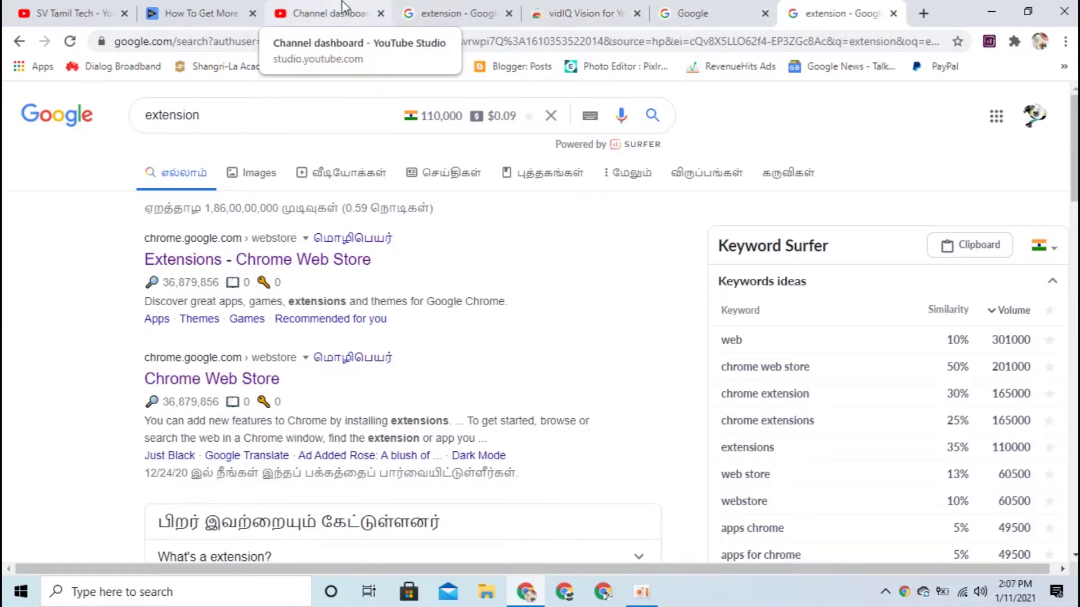
# Return to the vidIQ Vision for YouTube store listing and pin the extension to the browser toolbar
pyautogui.click(565, 13)
pyautogui.scroll(10, 812, 352)
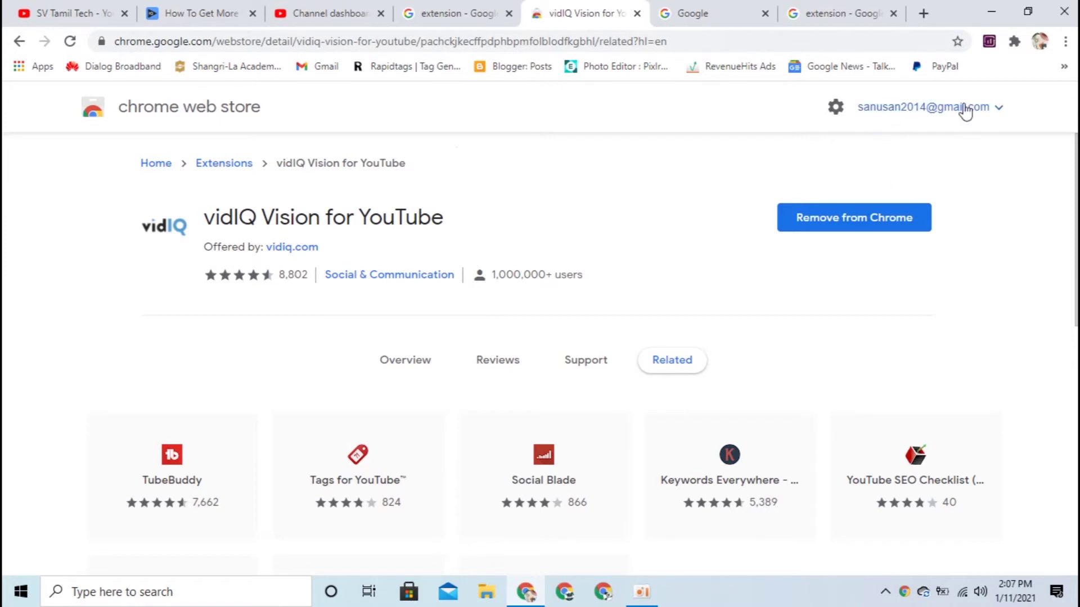
pyautogui.click(1014, 44)
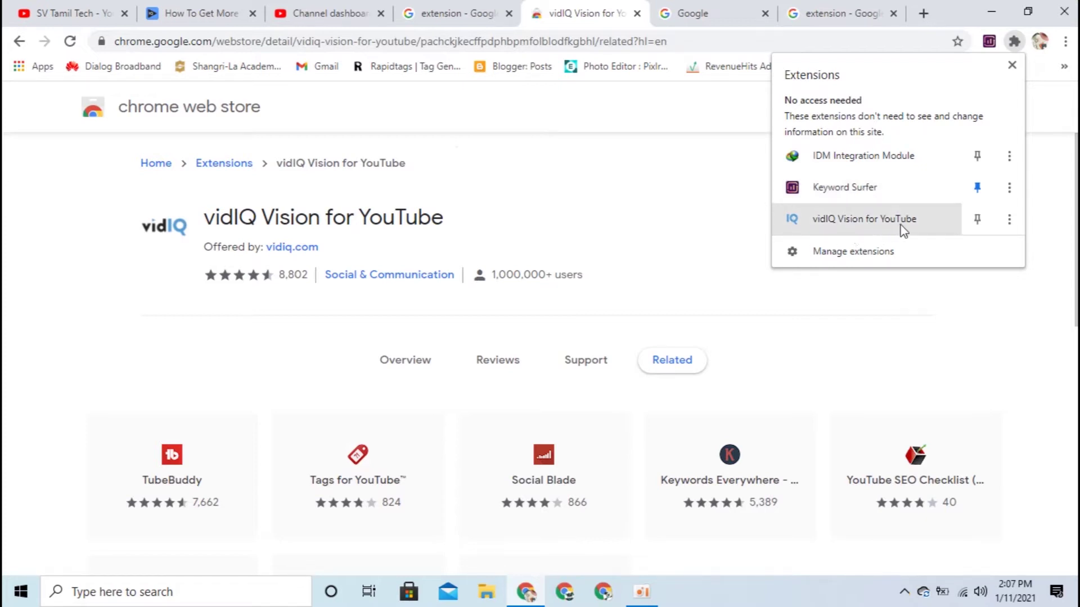
pyautogui.click(978, 219)
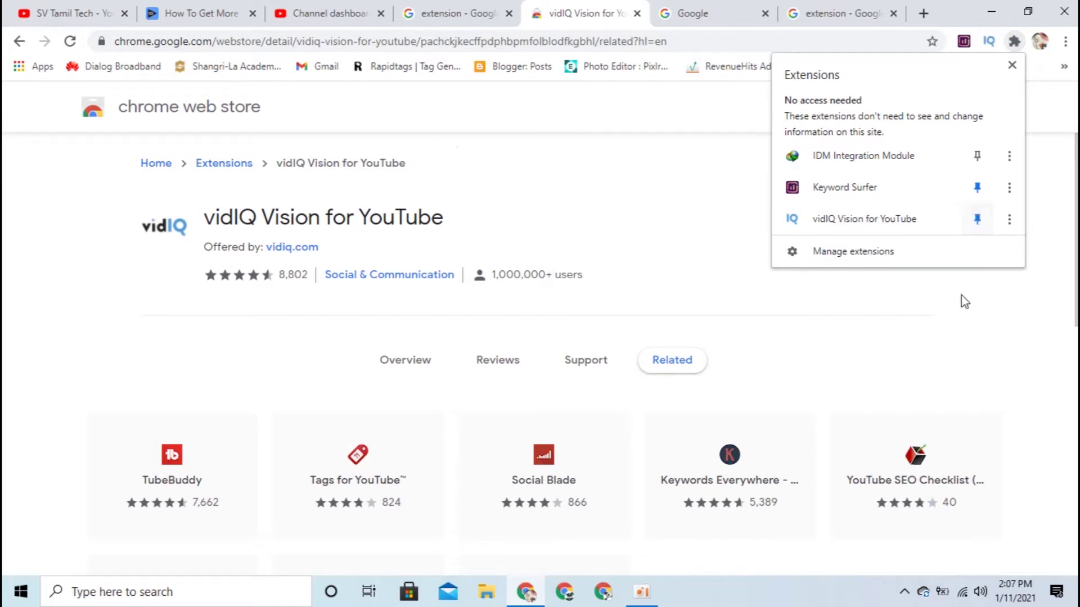
pyautogui.click(984, 284)
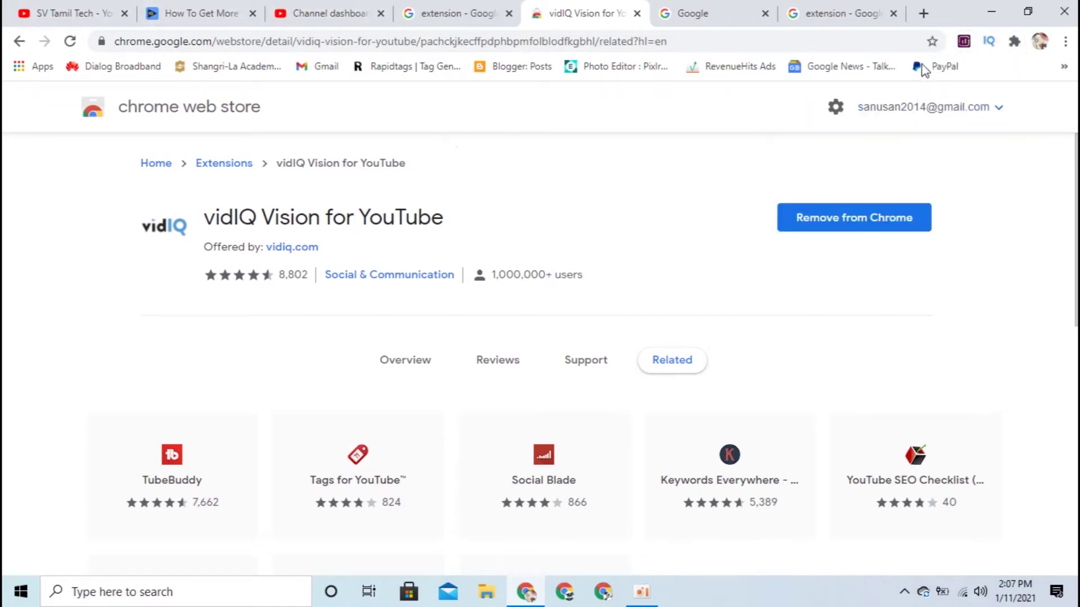
# Open the vidIQ extension popup and look over its login form and its account sign-up form
pyautogui.click(991, 44)
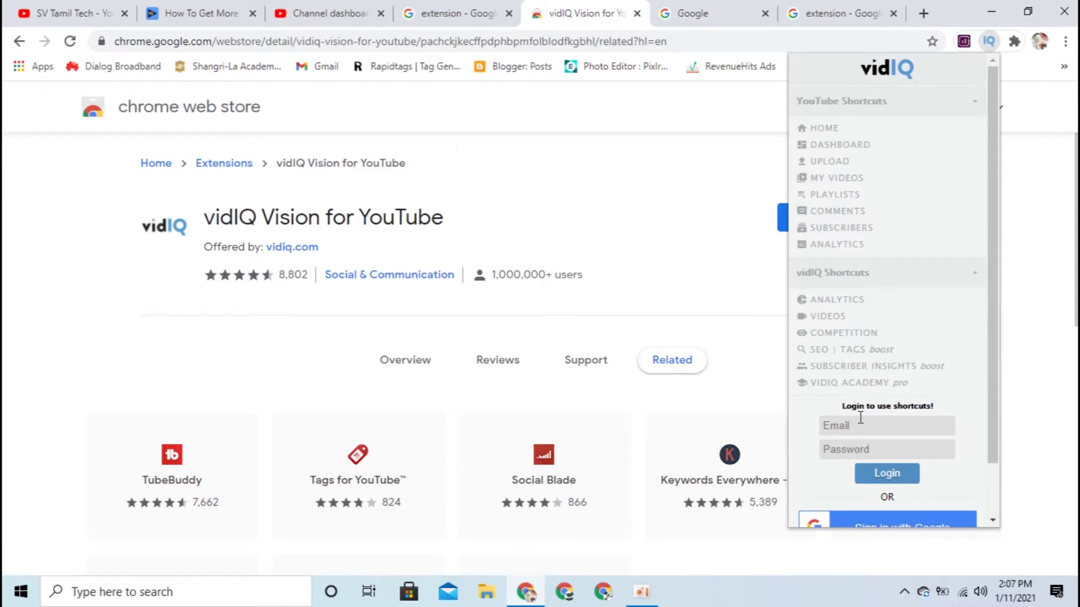
pyautogui.scroll(-2, 861, 444)
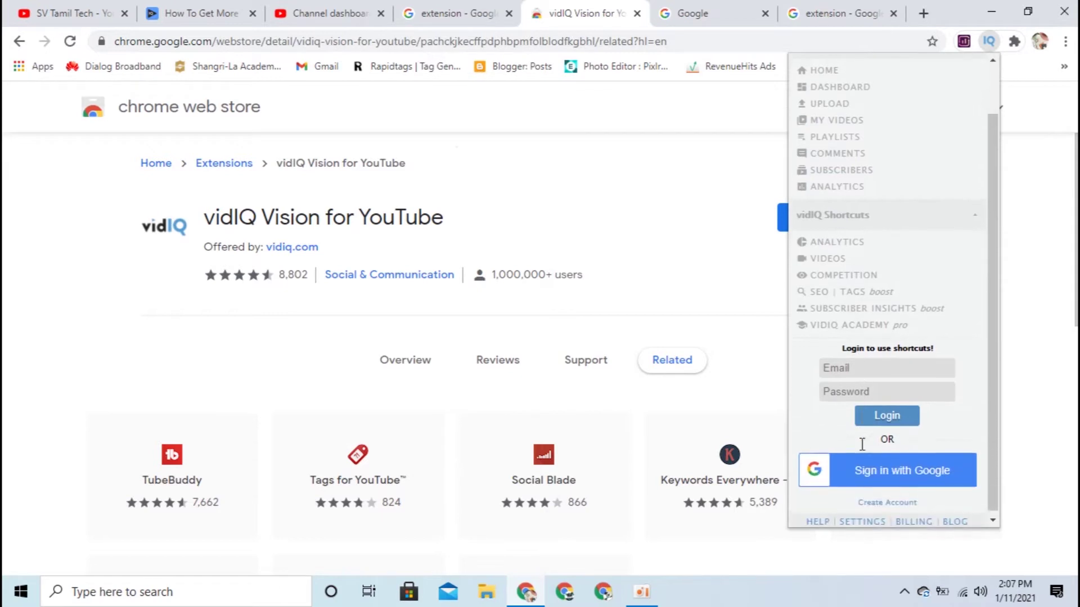
pyautogui.click(844, 366)
pyautogui.click(844, 387)
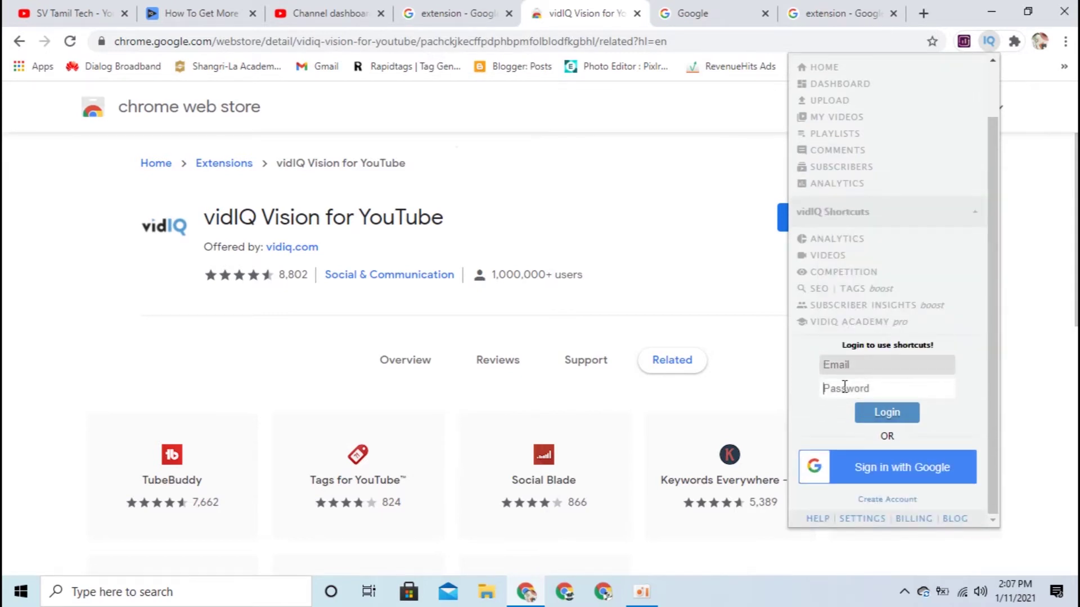
pyautogui.click(888, 501)
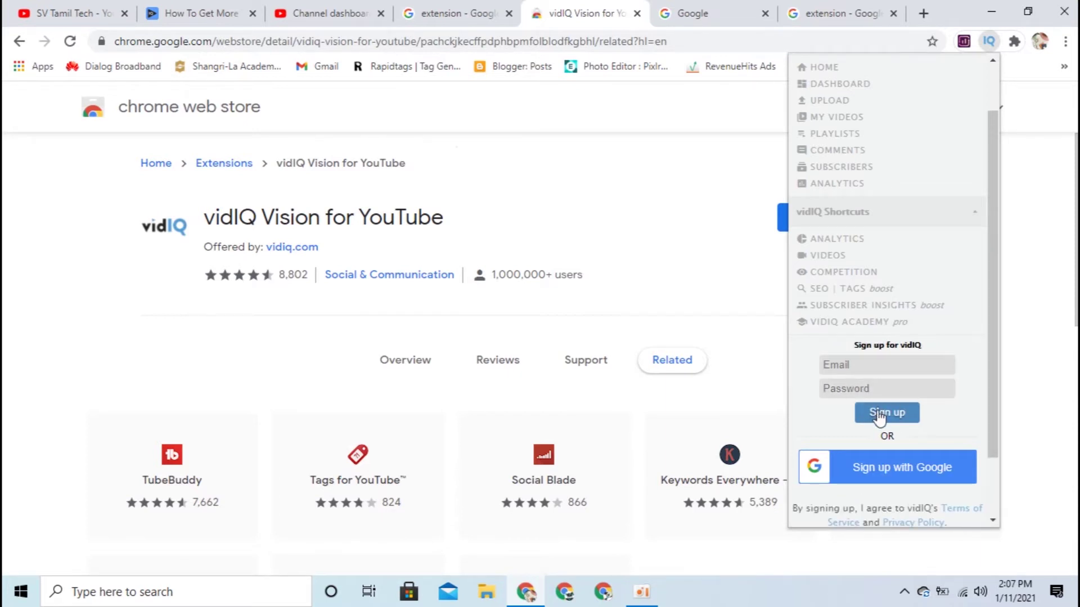
pyautogui.scroll(-2, 935, 430)
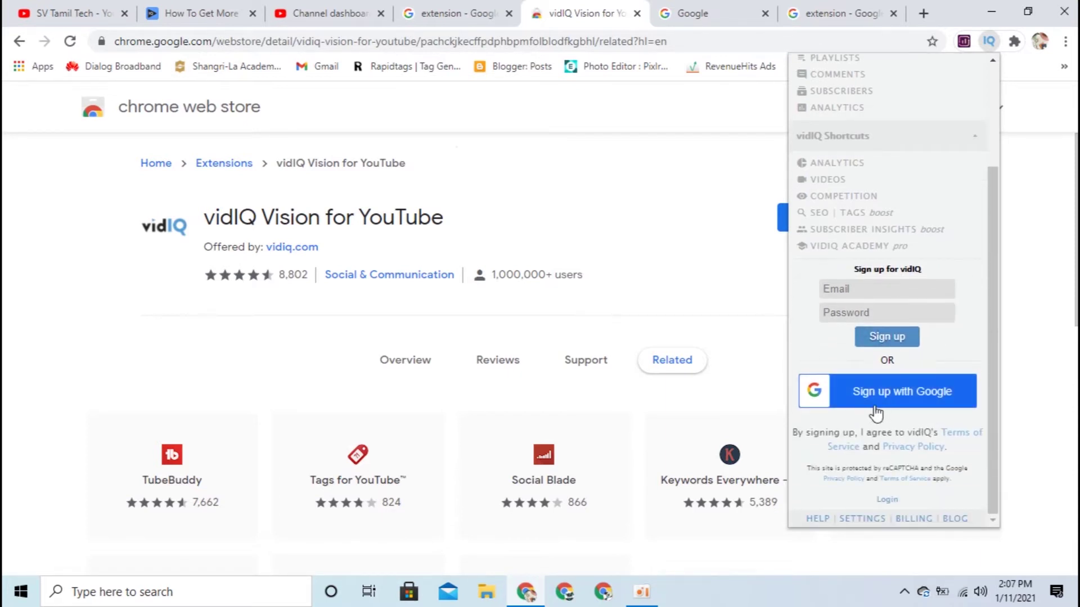
pyautogui.click(887, 499)
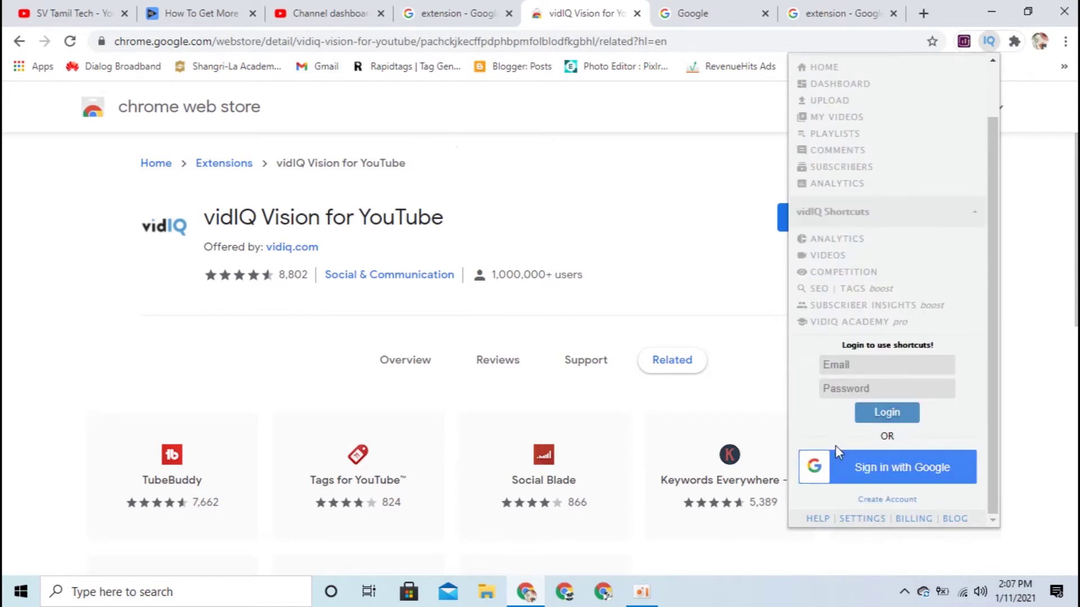
pyautogui.click(846, 367)
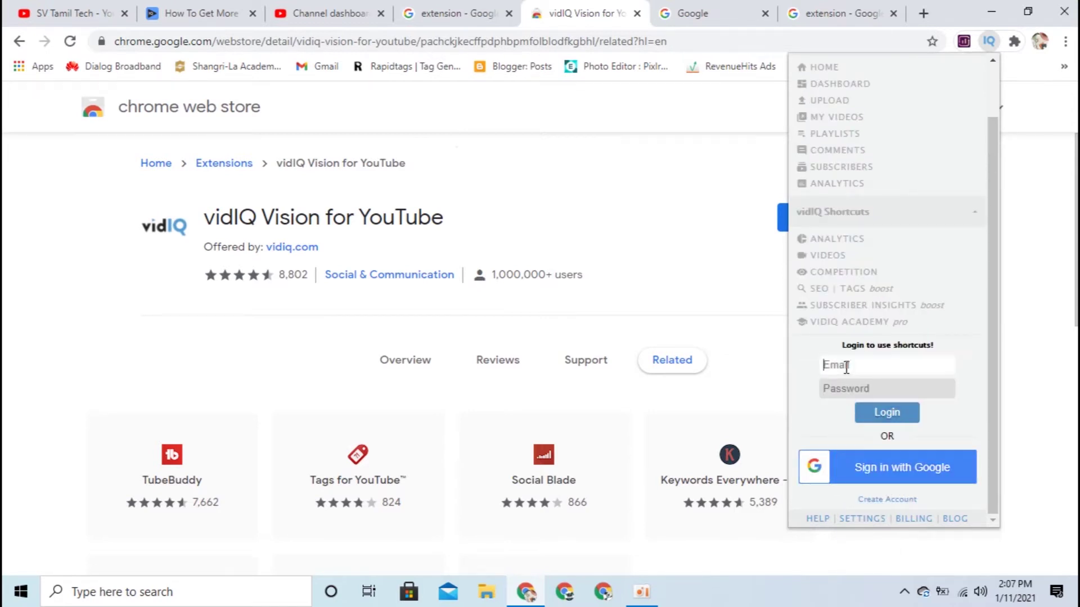
pyautogui.click(849, 390)
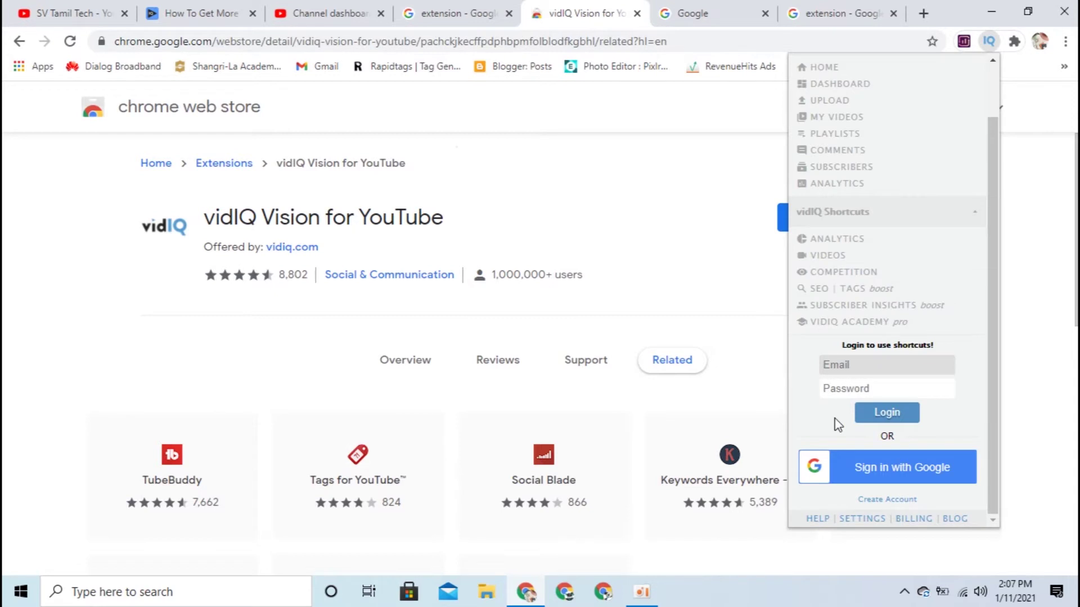
pyautogui.click(838, 425)
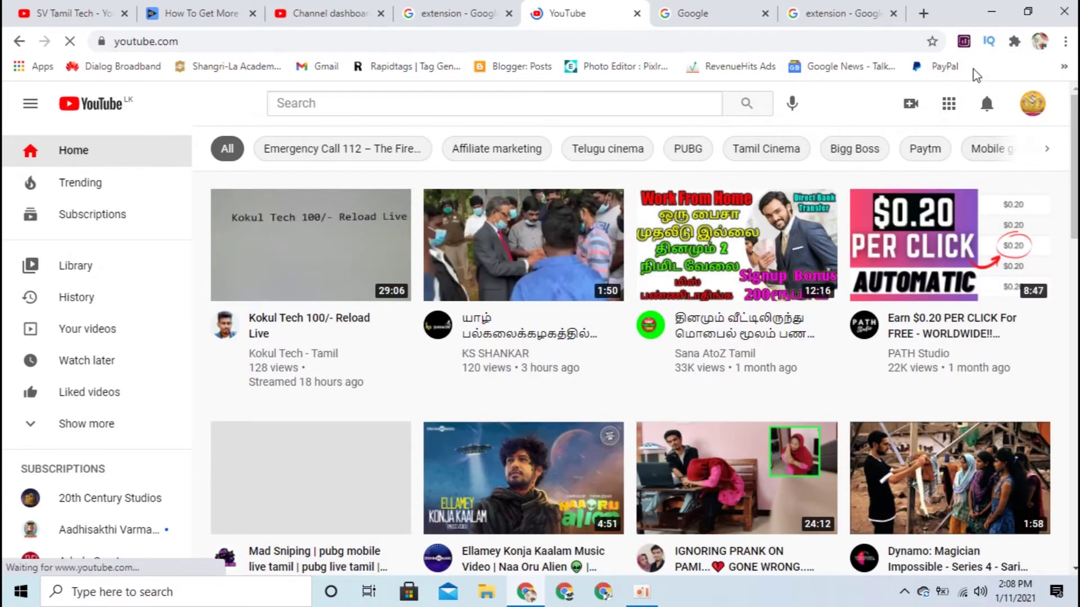
# Open the vidIQ web dashboard from the extension popup and review the channel's 30-day statistics, highlighting the subscribers gained
pyautogui.click(990, 42)
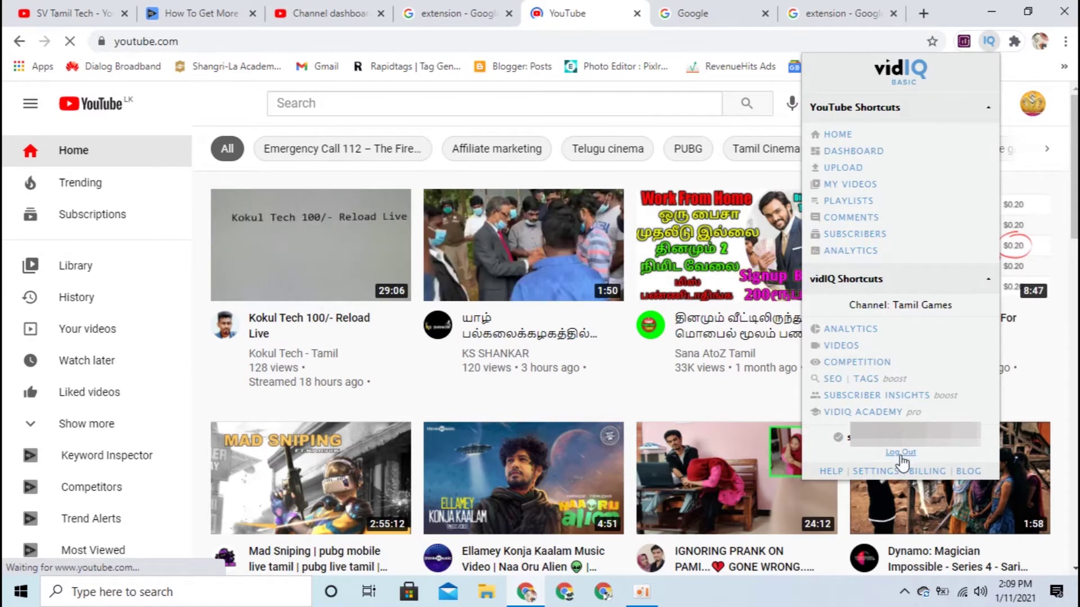
pyautogui.click(901, 73)
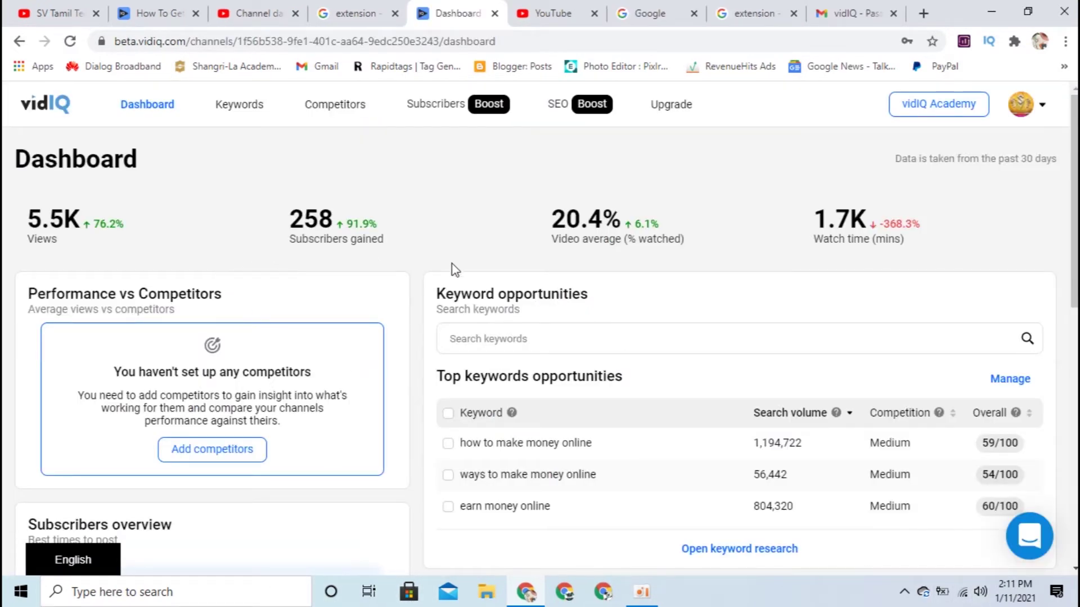
pyautogui.scroll(-10, 843, 270)
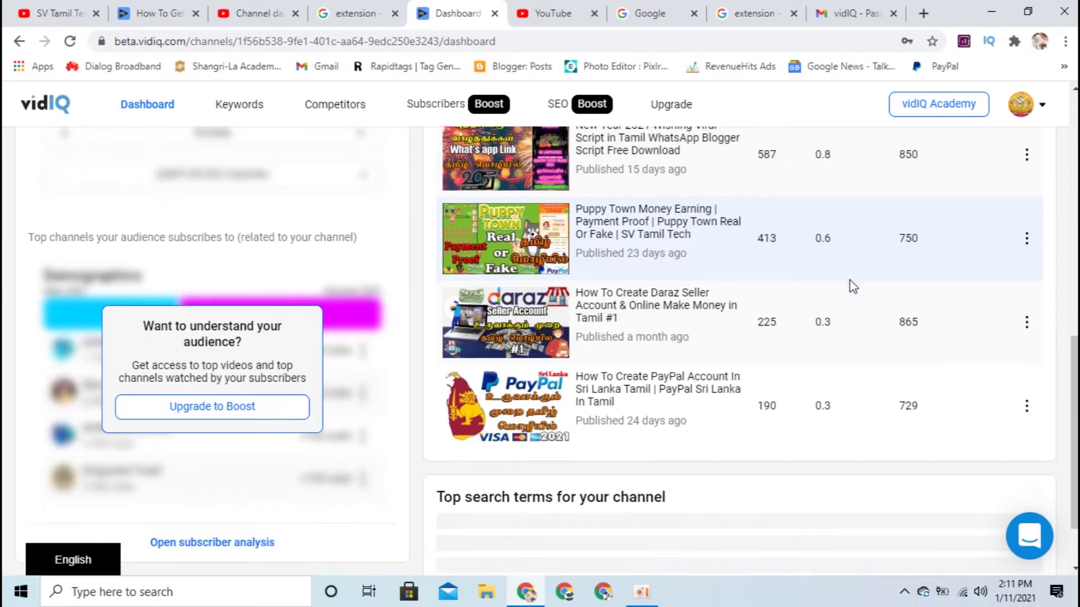
pyautogui.scroll(10, 847, 284)
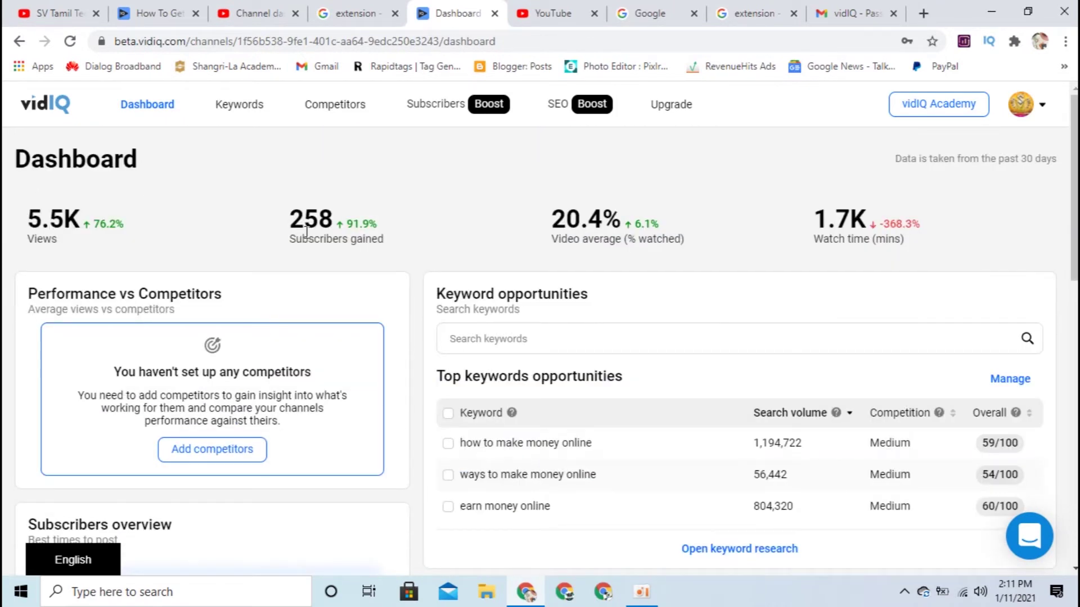
pyautogui.moveTo(298, 221); pyautogui.dragTo(398, 229)
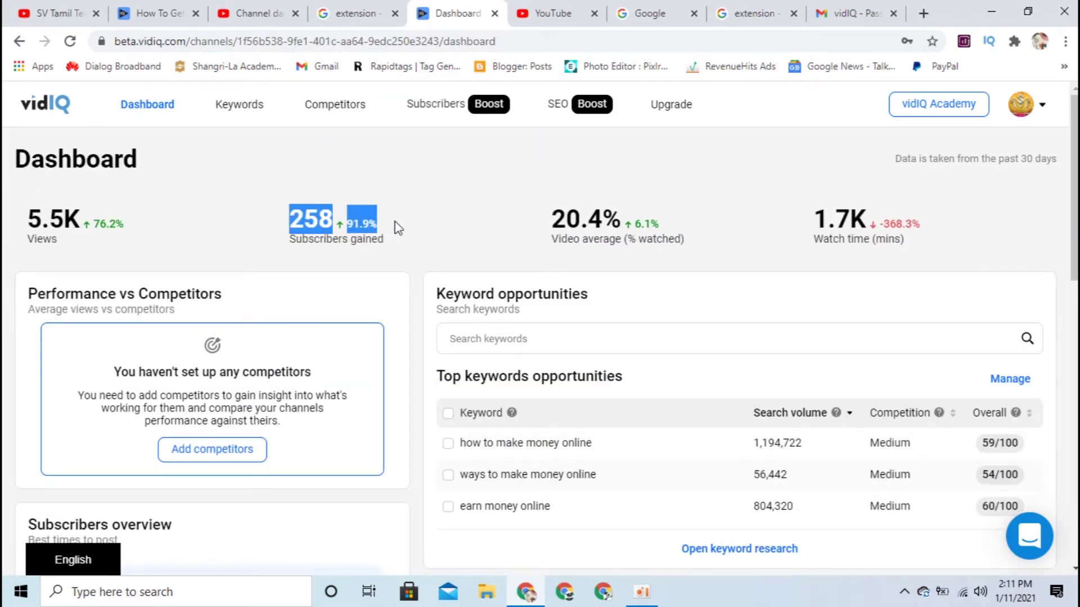
pyautogui.click(323, 232)
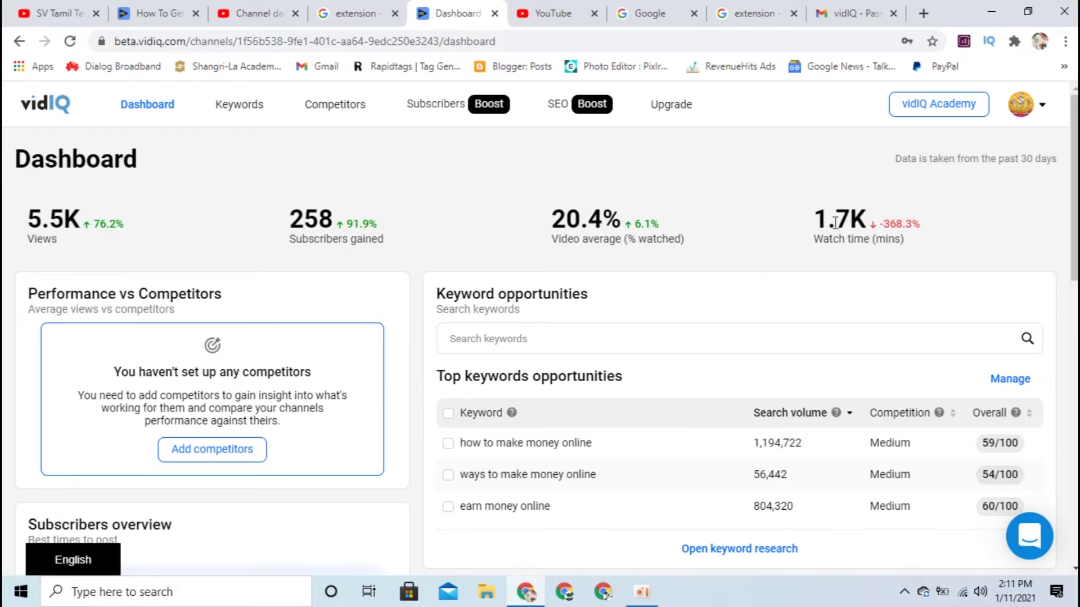
# Examine the dashboard's keyword opportunities, subscribers overview, top videos and top search terms for the channel
pyautogui.scroll(-3, 330, 280)
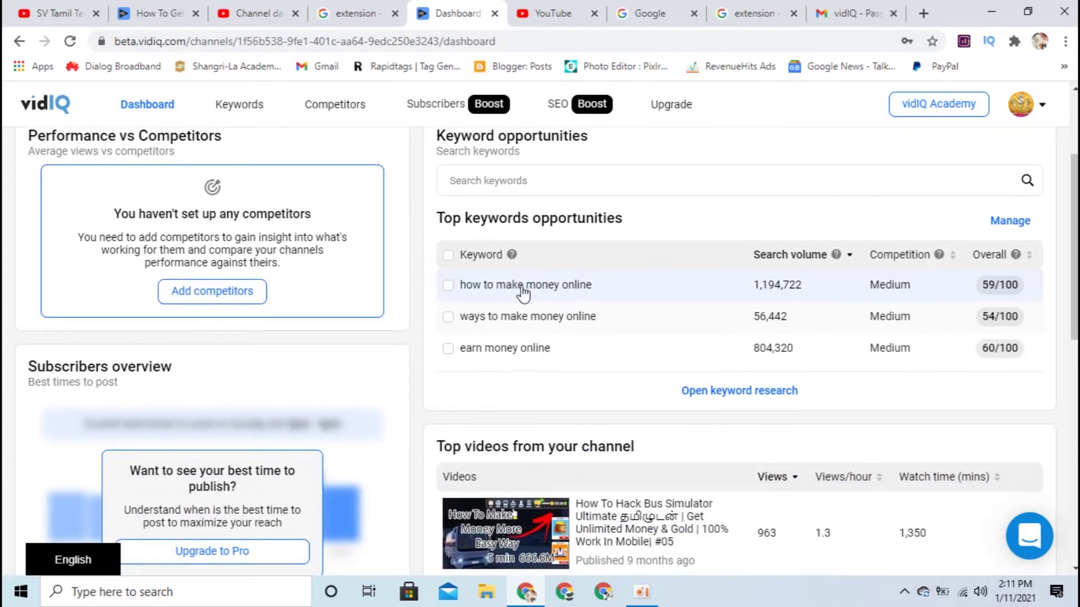
pyautogui.scroll(3, 493, 395)
pyautogui.scroll(-3, 494, 326)
pyautogui.scroll(-3, 827, 326)
pyautogui.scroll(3, 810, 340)
pyautogui.scroll(-4, 810, 341)
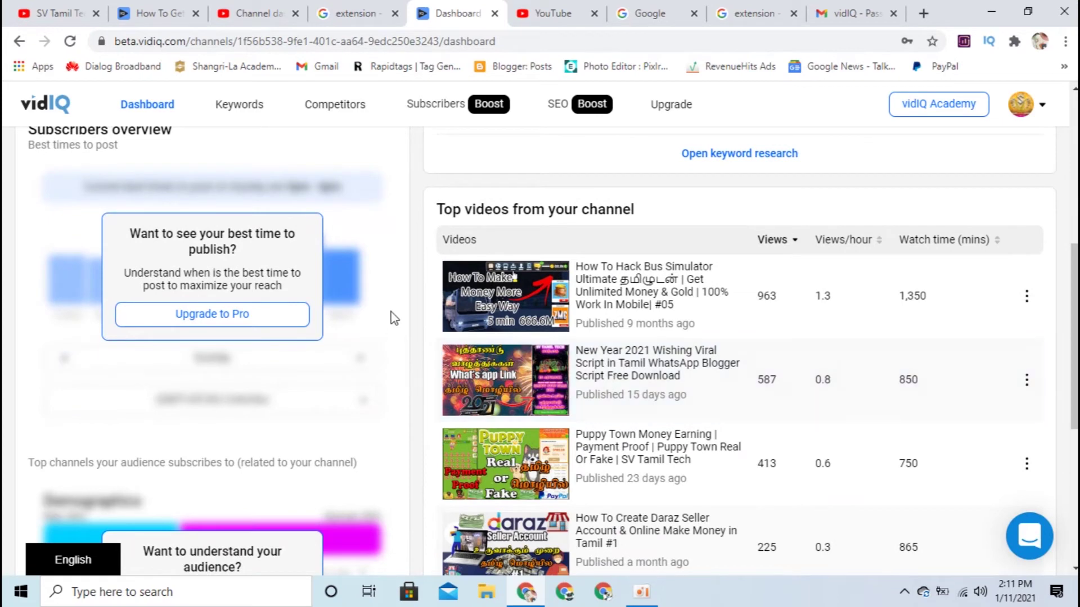
pyautogui.scroll(-5, 905, 298)
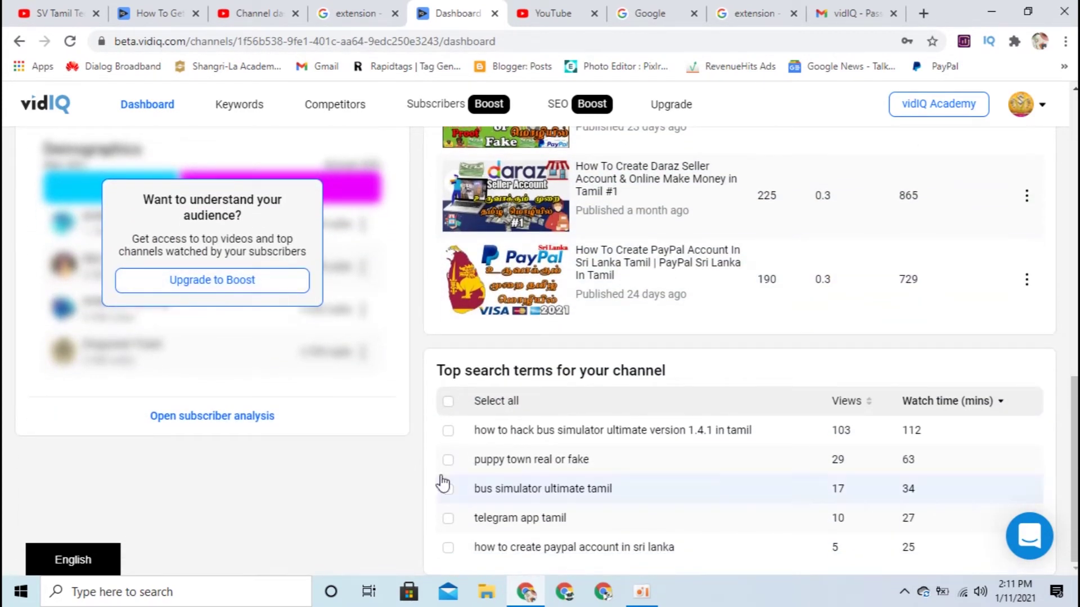
pyautogui.scroll(1, 200, 408)
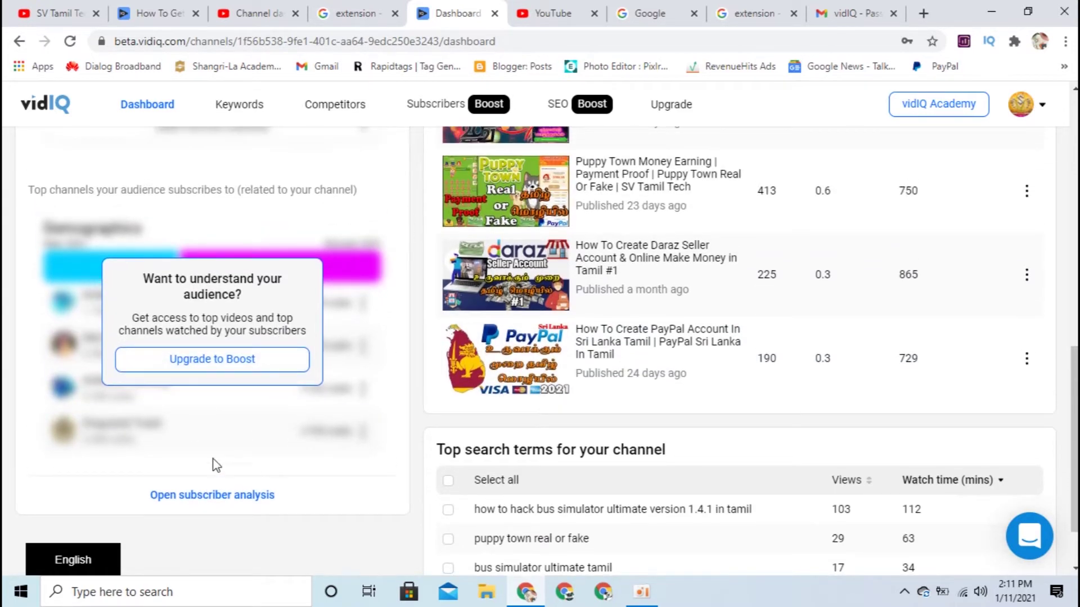
pyautogui.scroll(1, 90, 397)
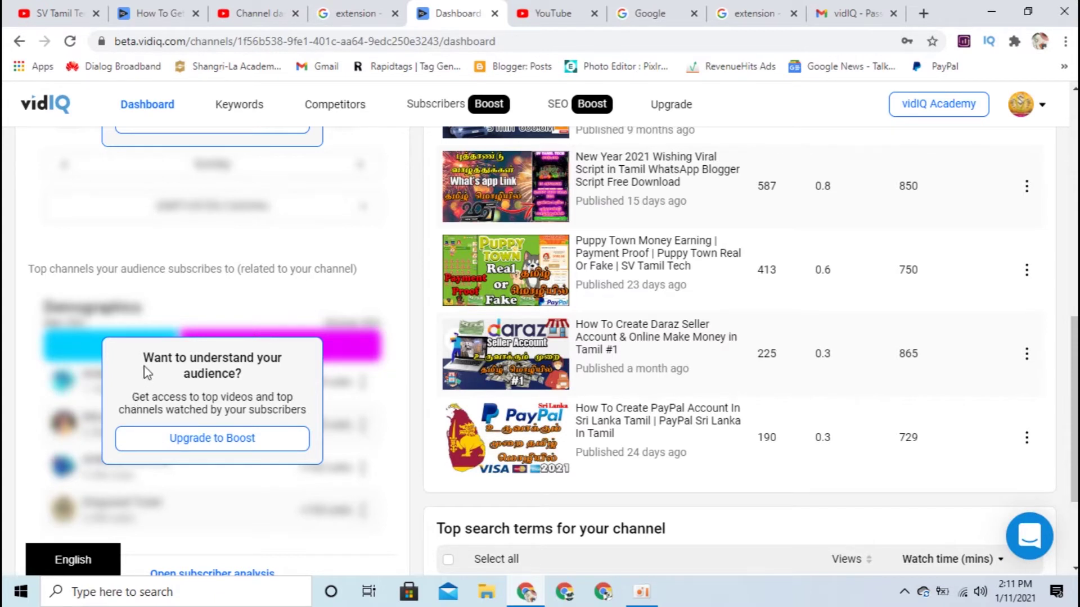
pyautogui.scroll(10, 152, 364)
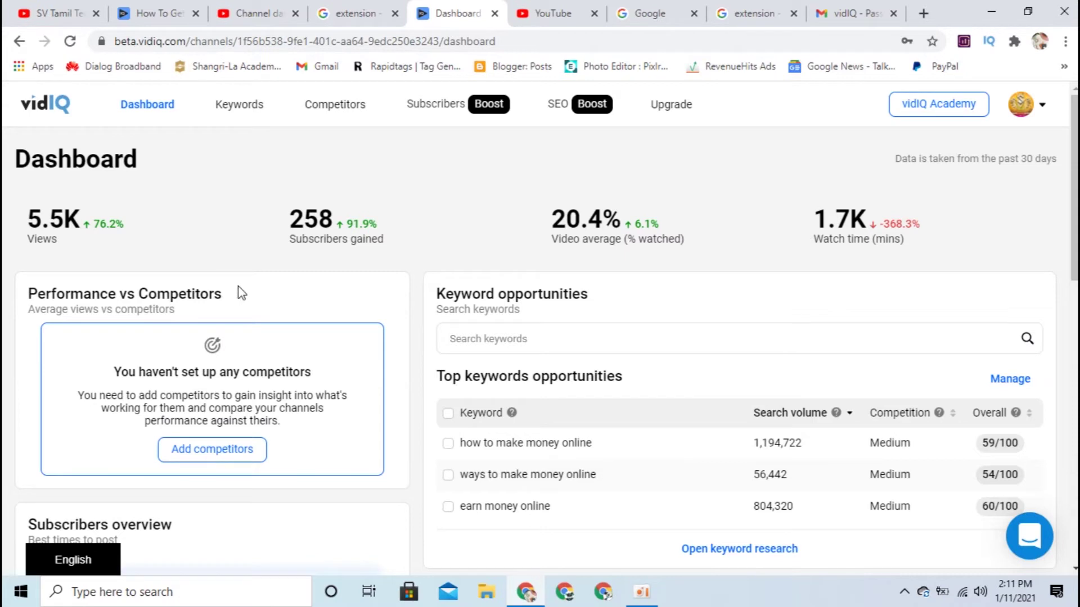
# Open the Keywords page in vidIQ and examine the competition scores under Top keywords opportunities
pyautogui.click(237, 112)
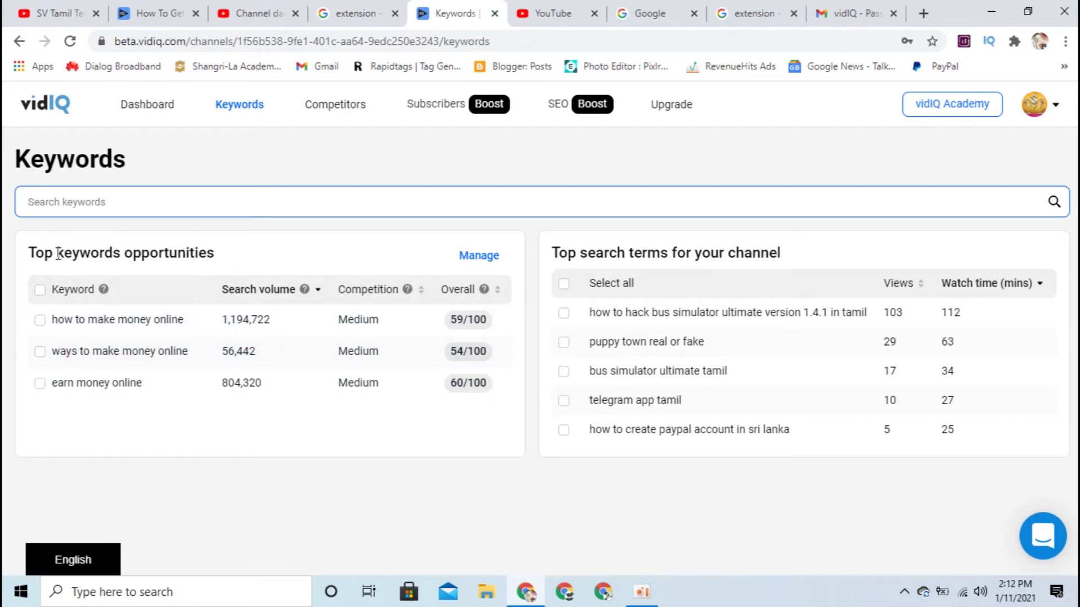
pyautogui.moveTo(401, 332)
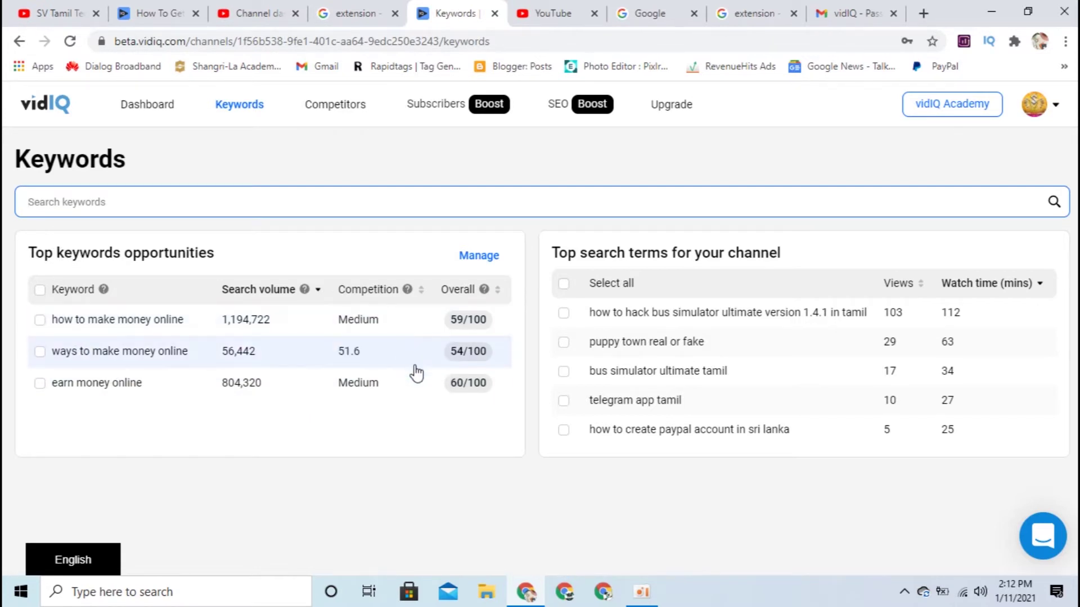
# Open the Competitors page in vidIQ and look over the channel's 30-day views chart and the top videos from competitors
pyautogui.click(348, 110)
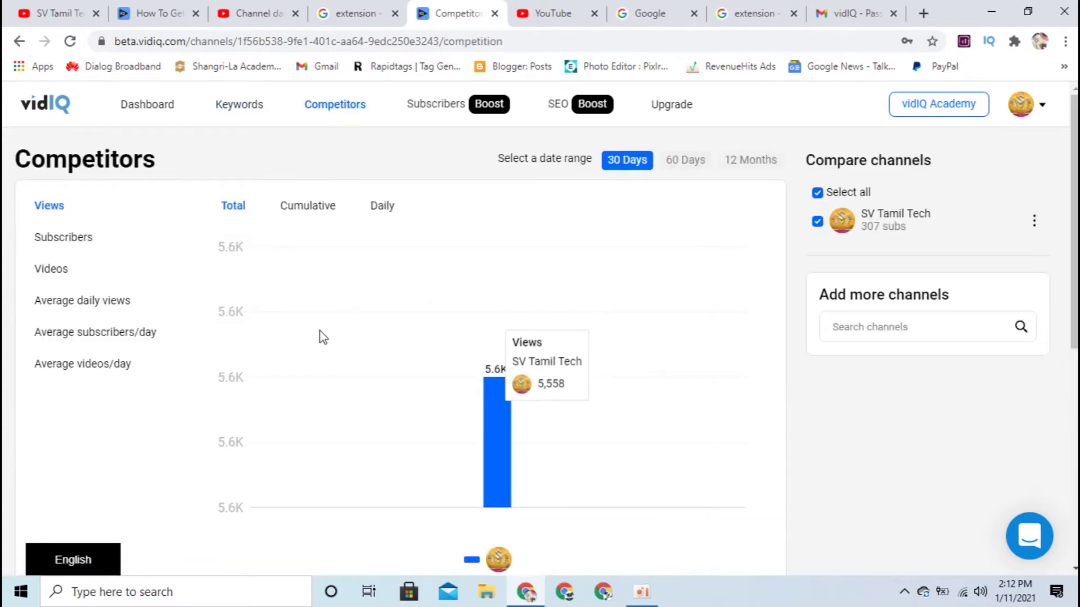
pyautogui.scroll(-4, 318, 336)
pyautogui.scroll(4, 128, 255)
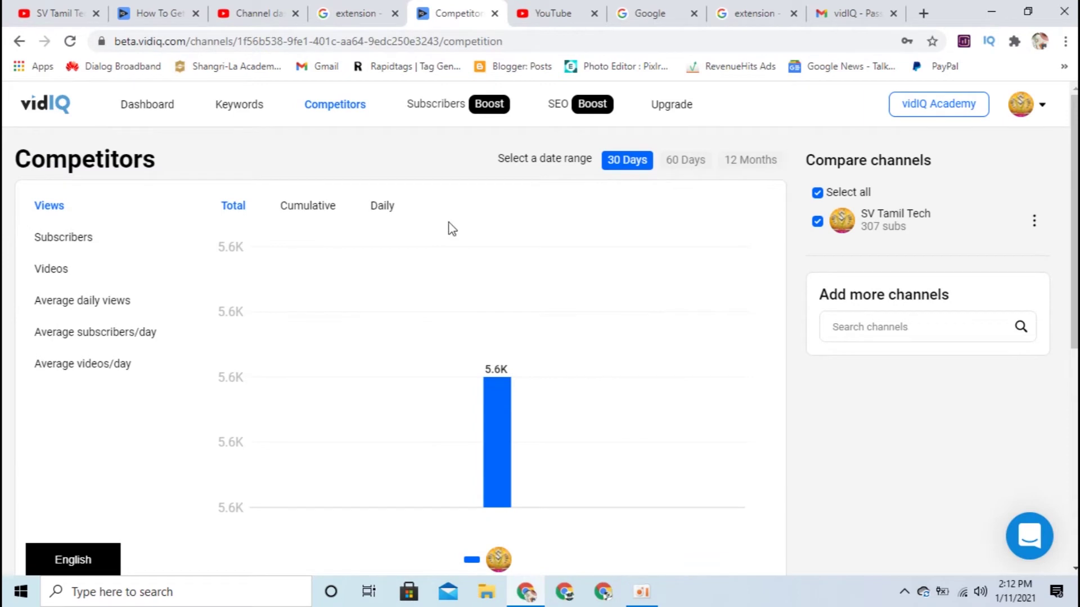
pyautogui.scroll(-3, 357, 348)
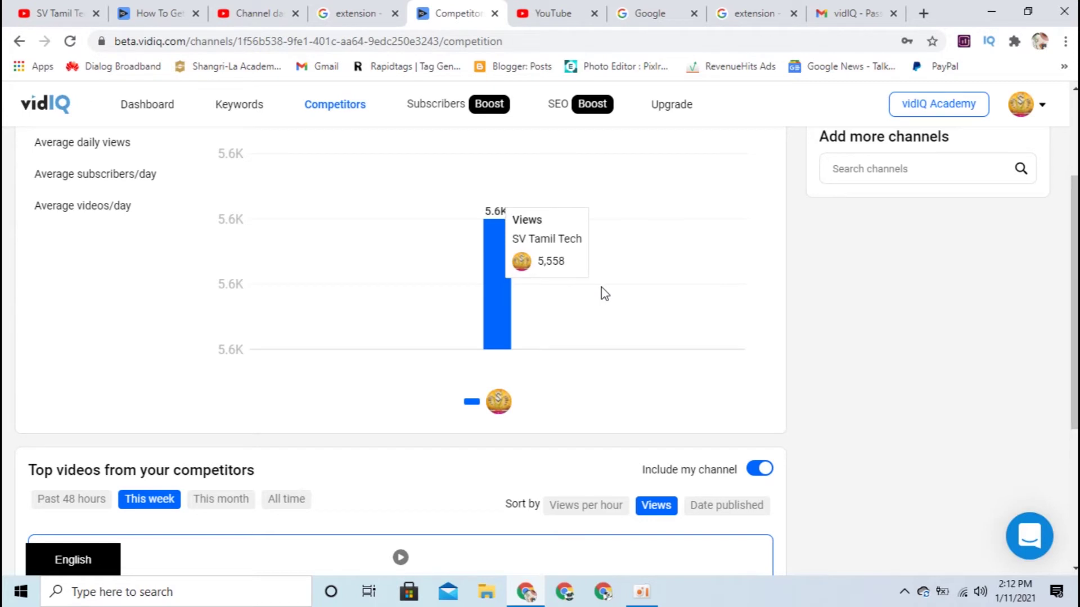
pyautogui.scroll(-4, 272, 340)
pyautogui.scroll(7, 271, 336)
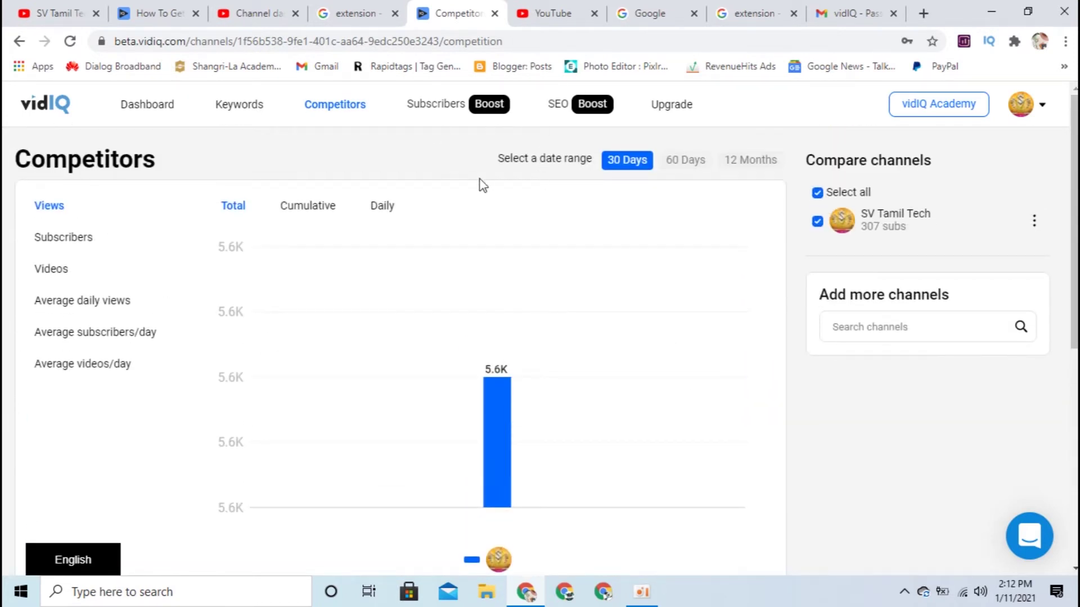
# Return to the vidIQ dashboard and look through its channel statistics, demographics and top search terms
pyautogui.click(147, 104)
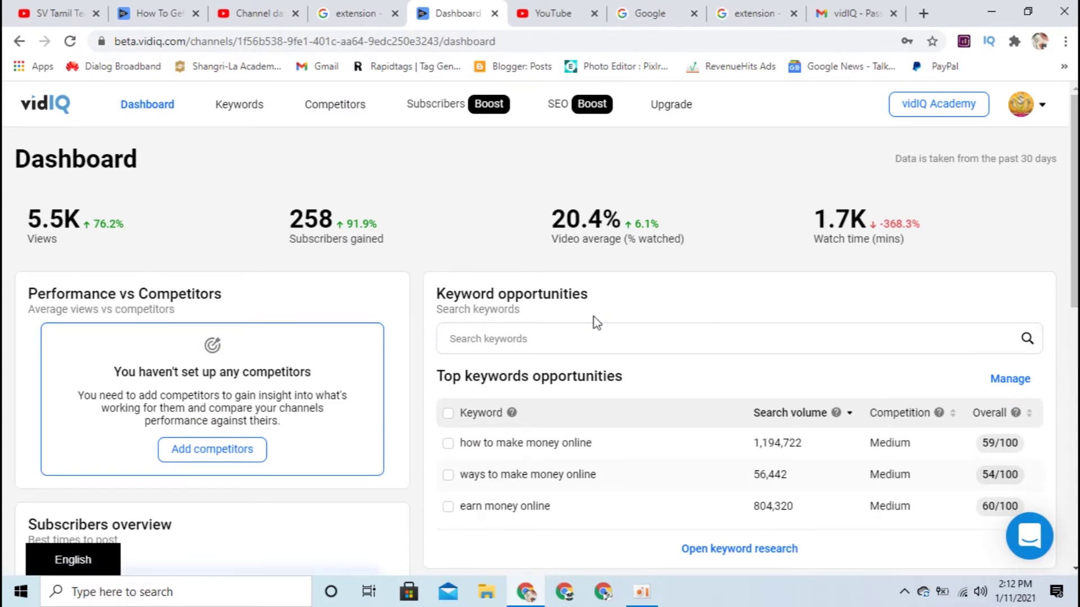
pyautogui.scroll(-10, 381, 337)
pyautogui.scroll(-1, 382, 340)
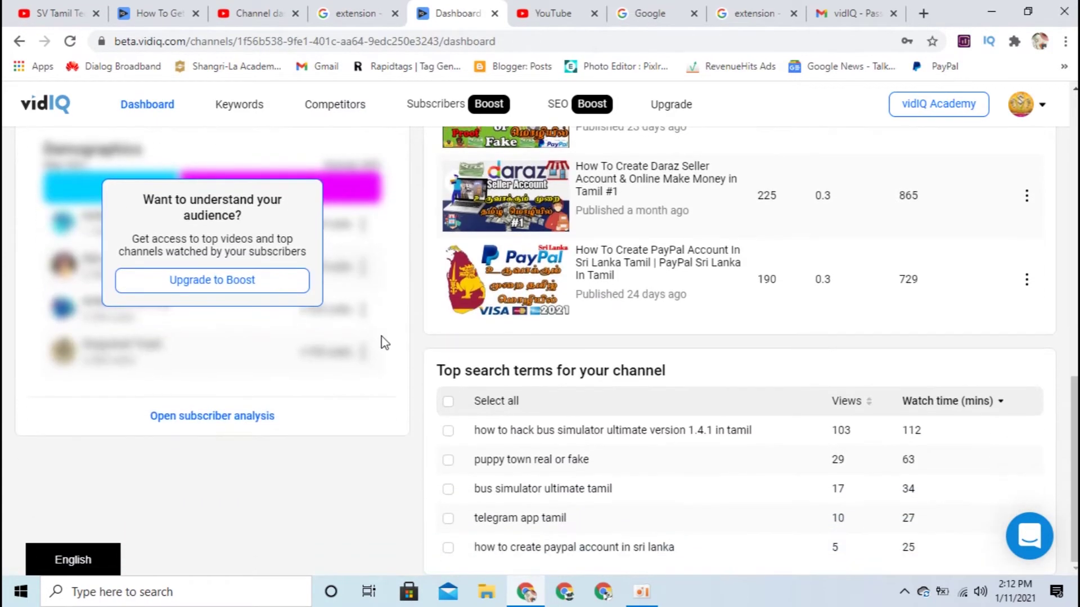
pyautogui.scroll(5, 387, 343)
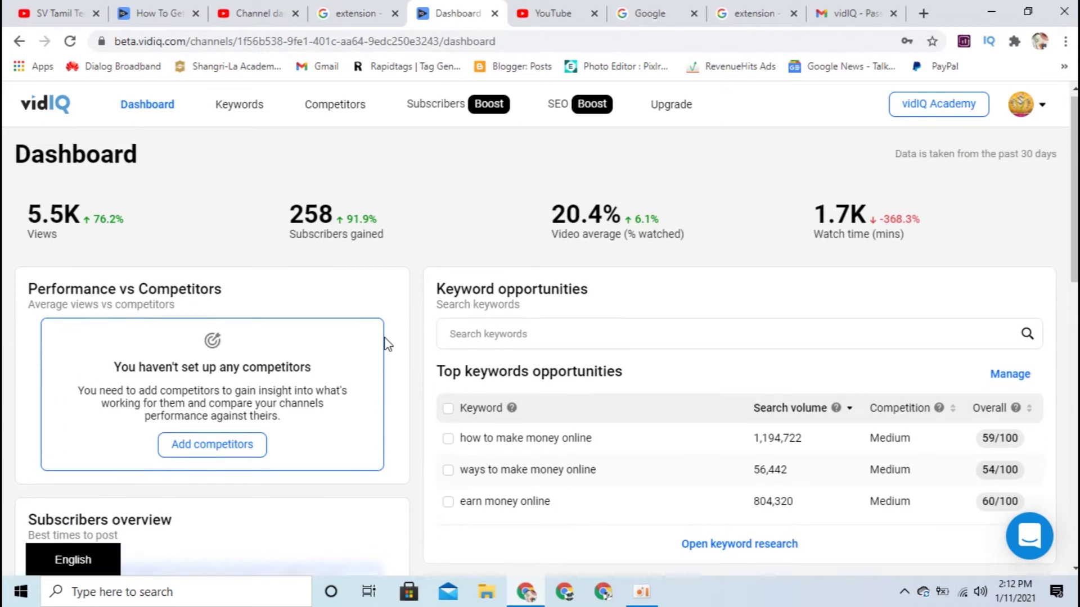
# Go to the YouTube home feed and open the "Feb 8: WhatsApp Ban?" video in a new browser tab
pyautogui.click(85, 10)
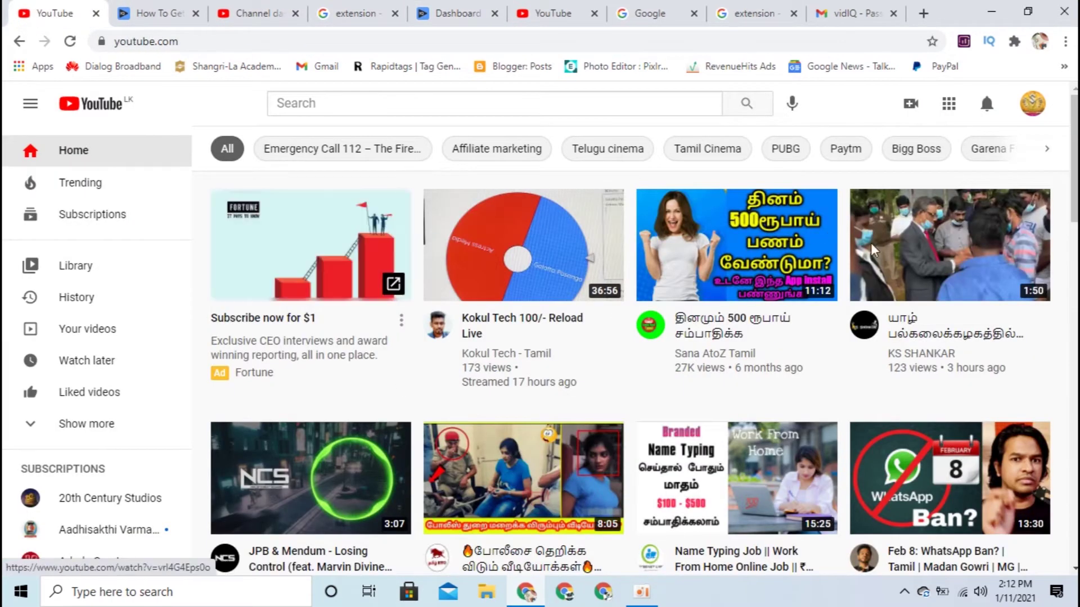
pyautogui.scroll(-1, 222, 323)
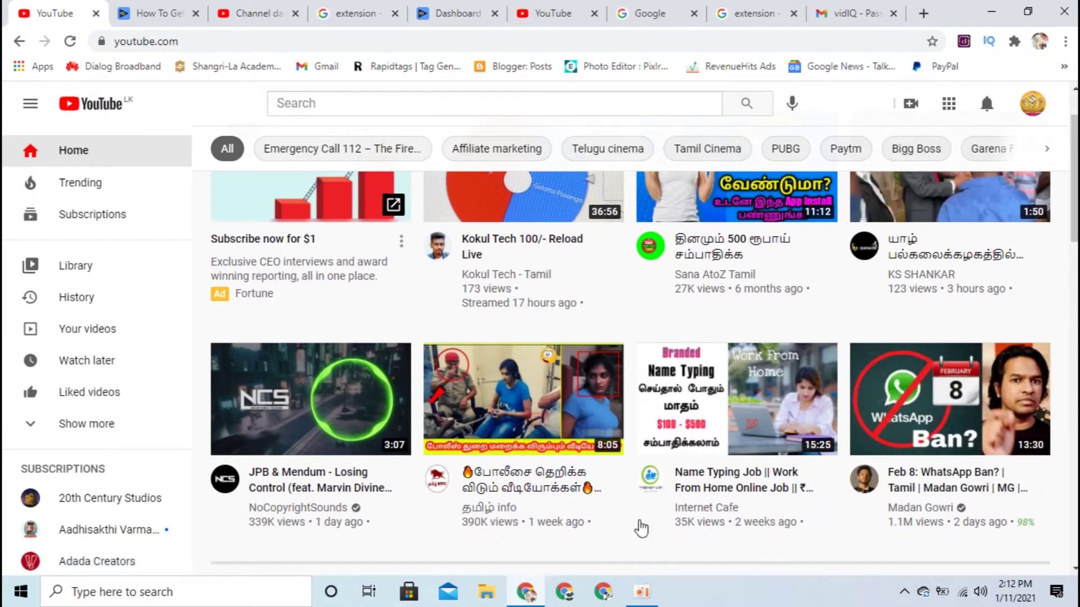
pyautogui.scroll(1, 824, 365)
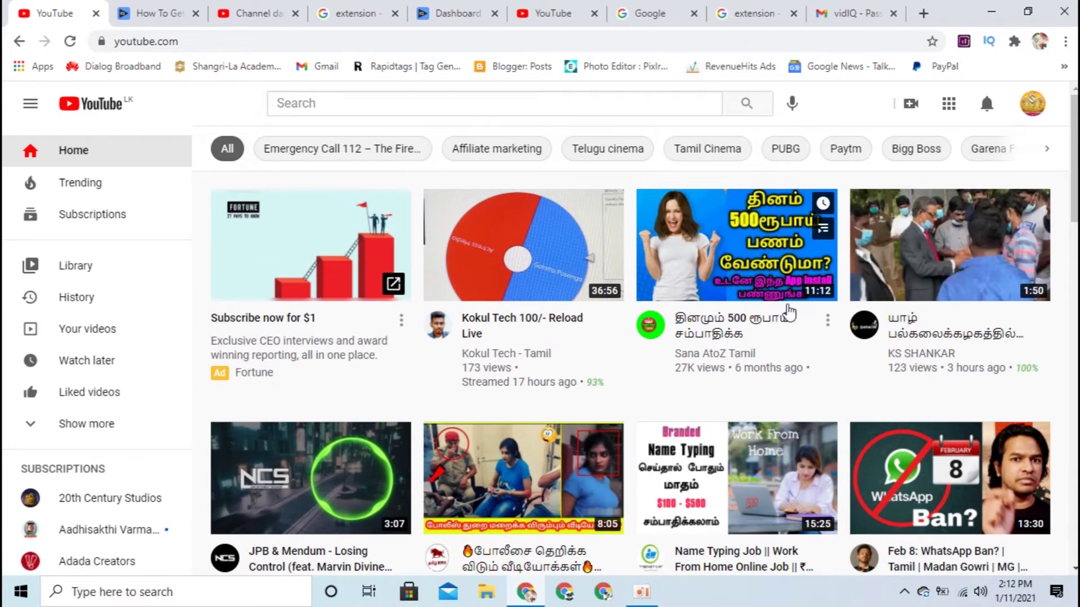
pyautogui.scroll(-3, 824, 327)
pyautogui.middleClick(961, 342)
pyautogui.click(150, 5)
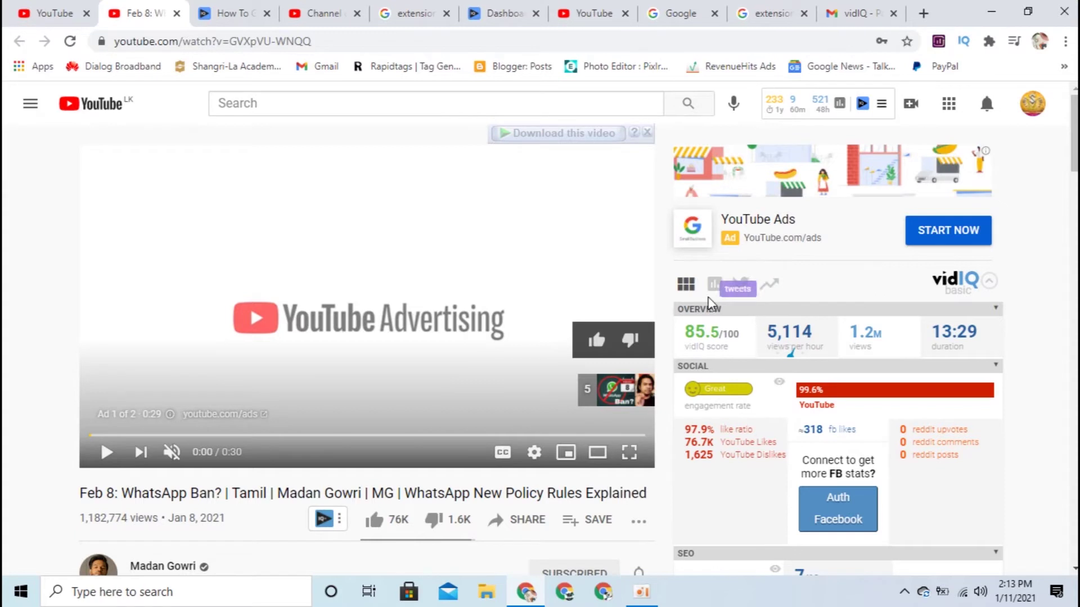
# Examine the video's vidIQ overview, social statistics and SEO score, including the SEO score's detailed breakdown
pyautogui.scroll(-1, 1018, 434)
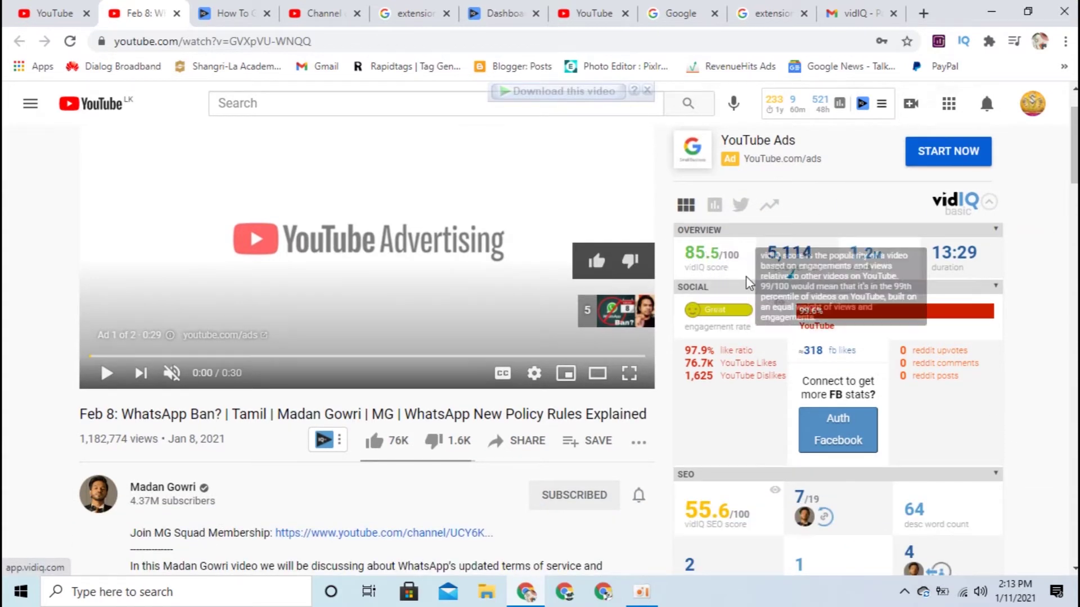
pyautogui.moveTo(749, 338)
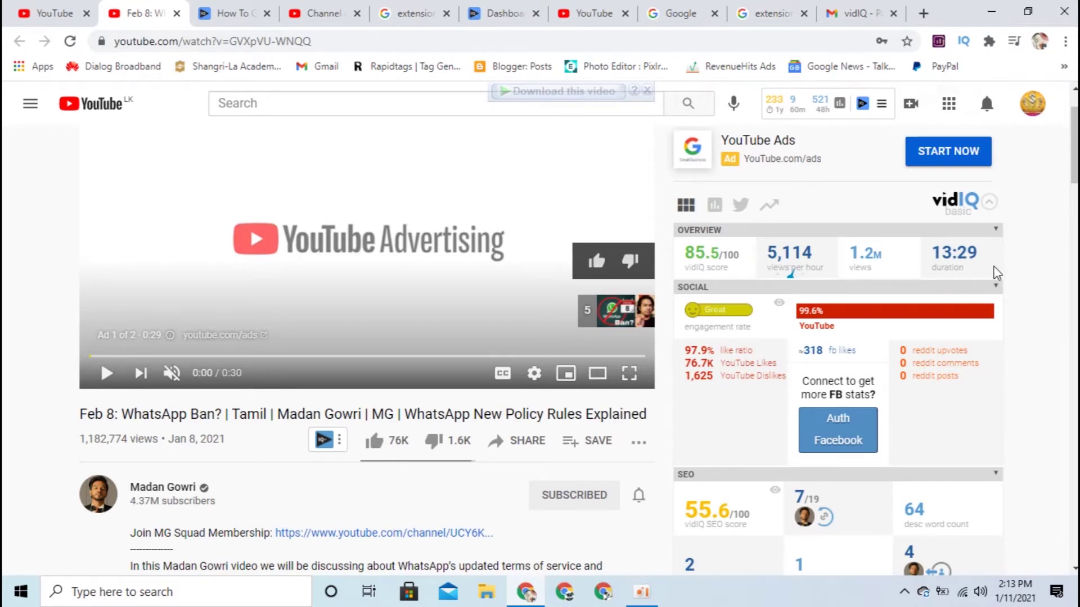
pyautogui.scroll(-1, 1074, 351)
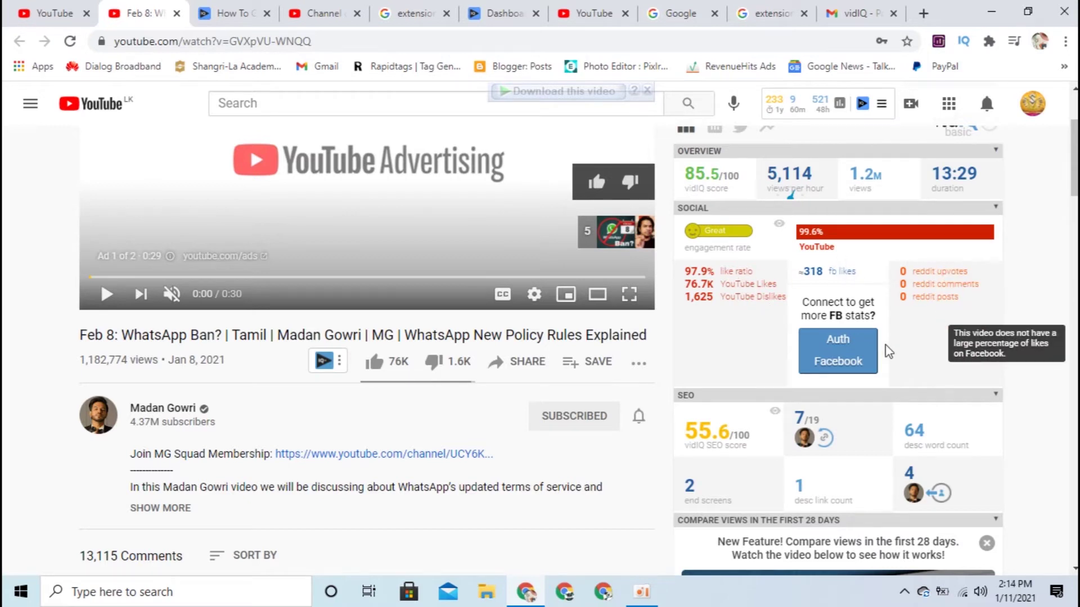
pyautogui.scroll(-3, 925, 290)
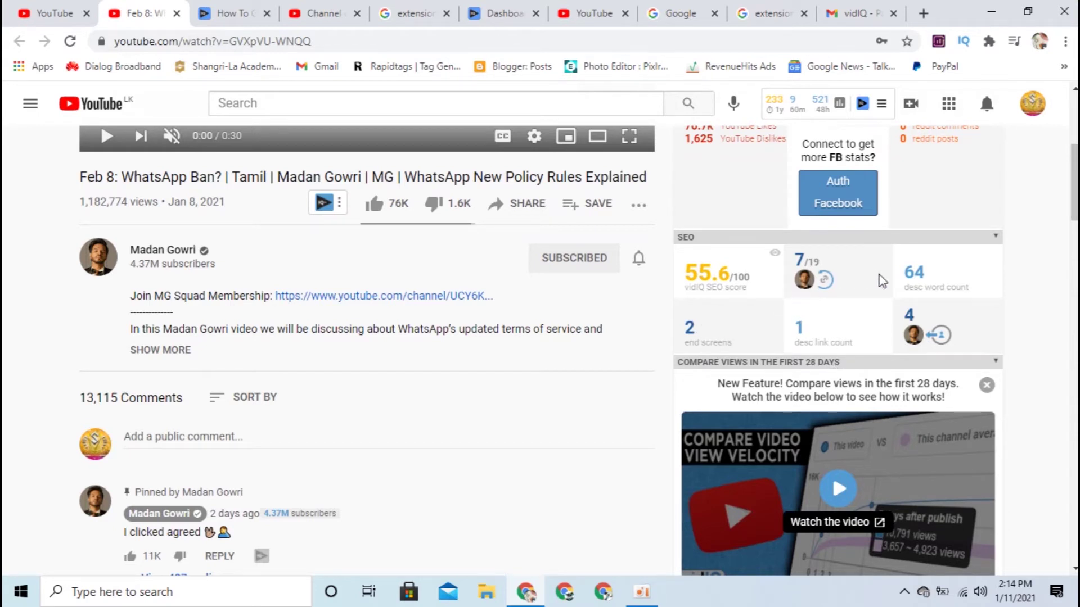
pyautogui.moveTo(682, 250)
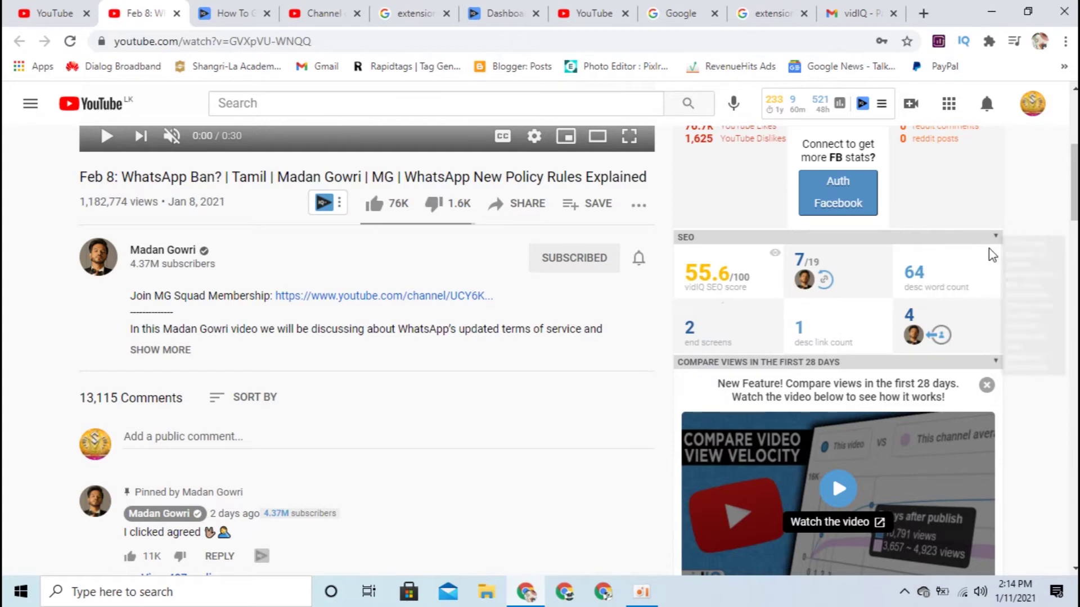
pyautogui.moveTo(717, 252)
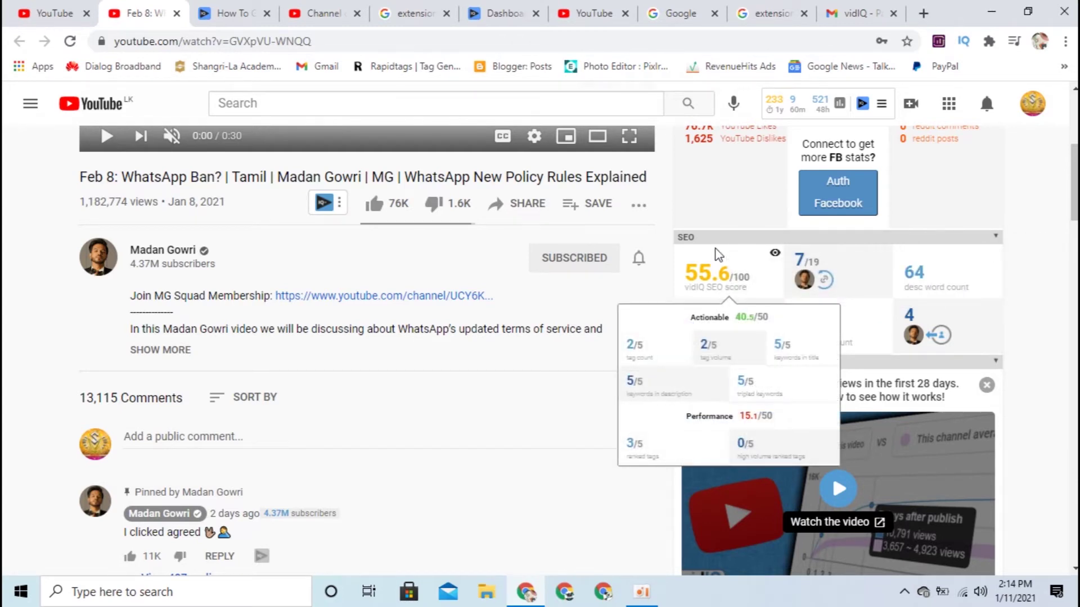
# Examine the video's optimization checklist, channel statistics, video tags and channel tags, along with the subscriber counts beside the comments
pyautogui.scroll(-3, 819, 320)
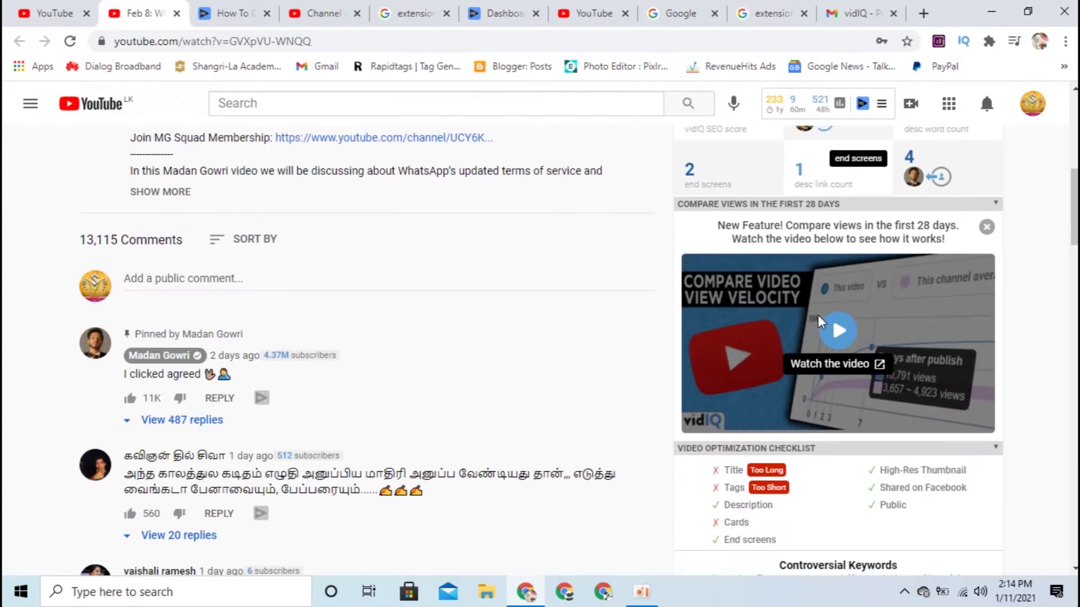
pyautogui.scroll(-3, 818, 320)
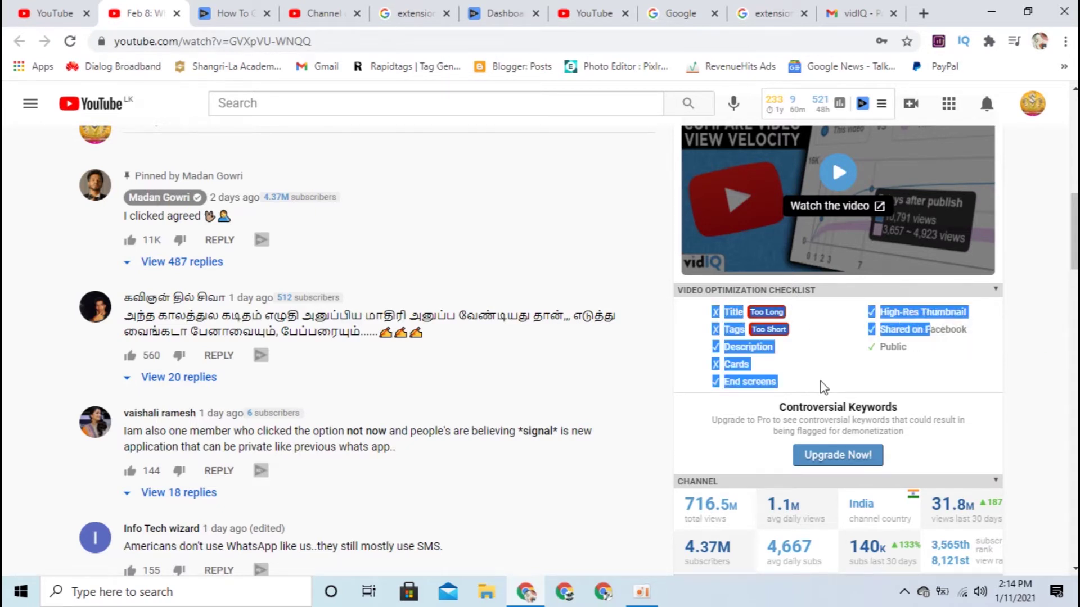
pyautogui.scroll(-3, 819, 378)
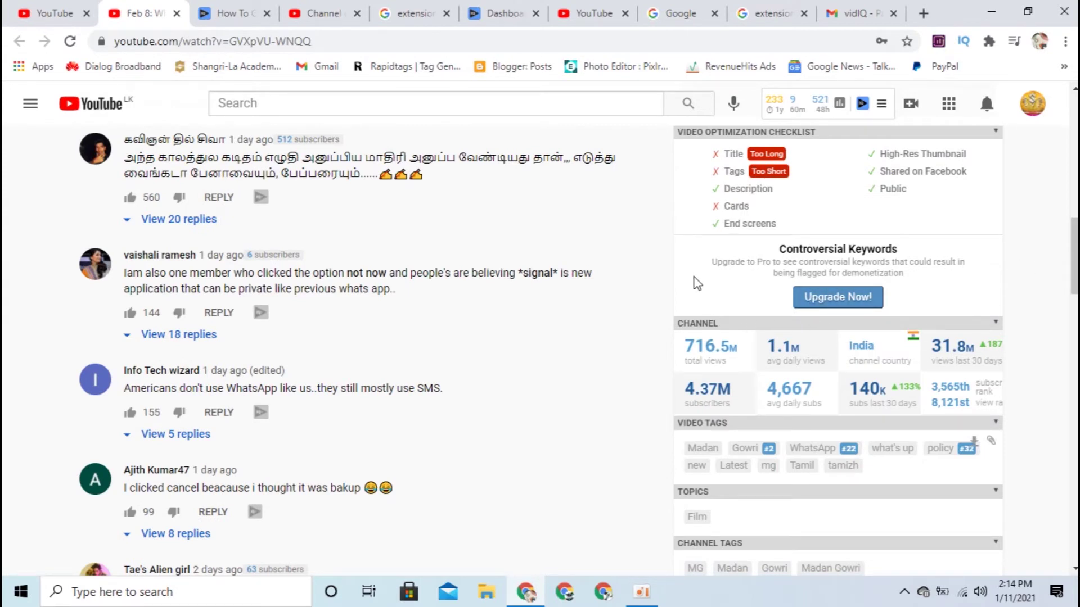
pyautogui.scroll(-2, 973, 309)
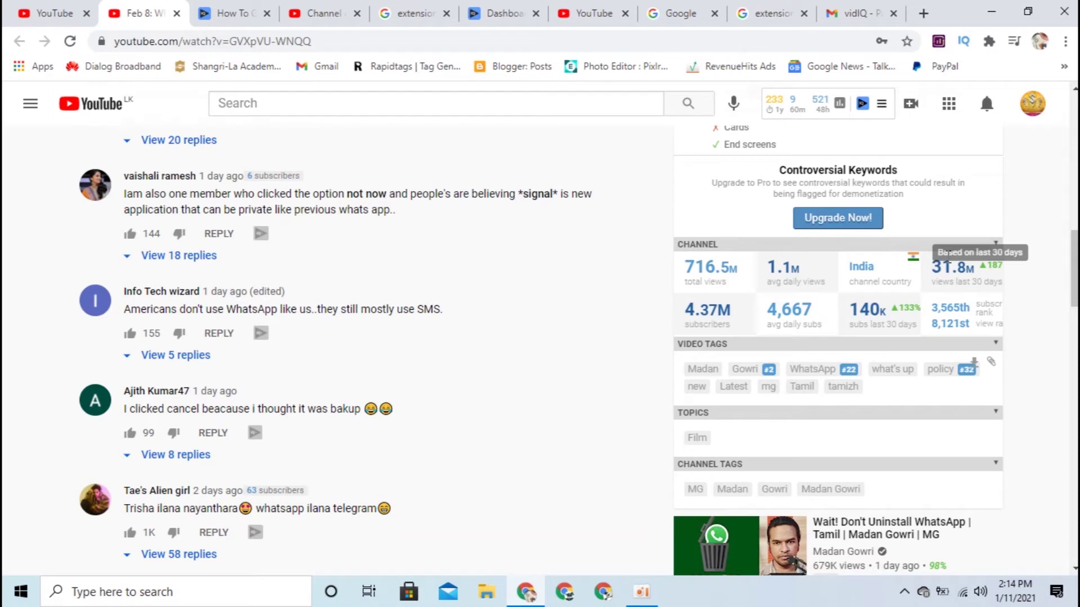
pyautogui.scroll(-1, 976, 397)
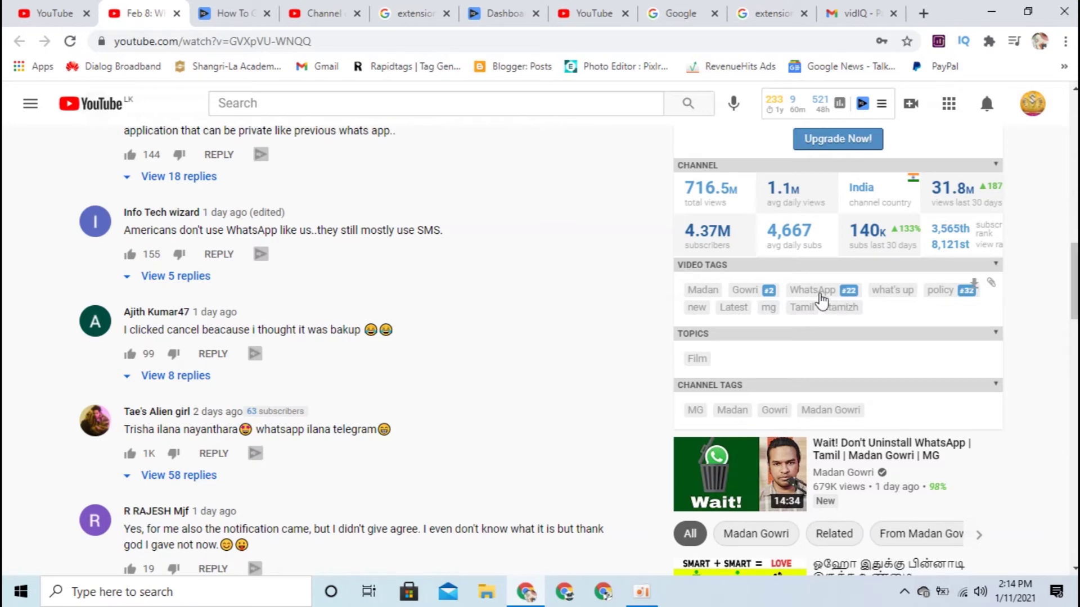
pyautogui.scroll(3, 647, 331)
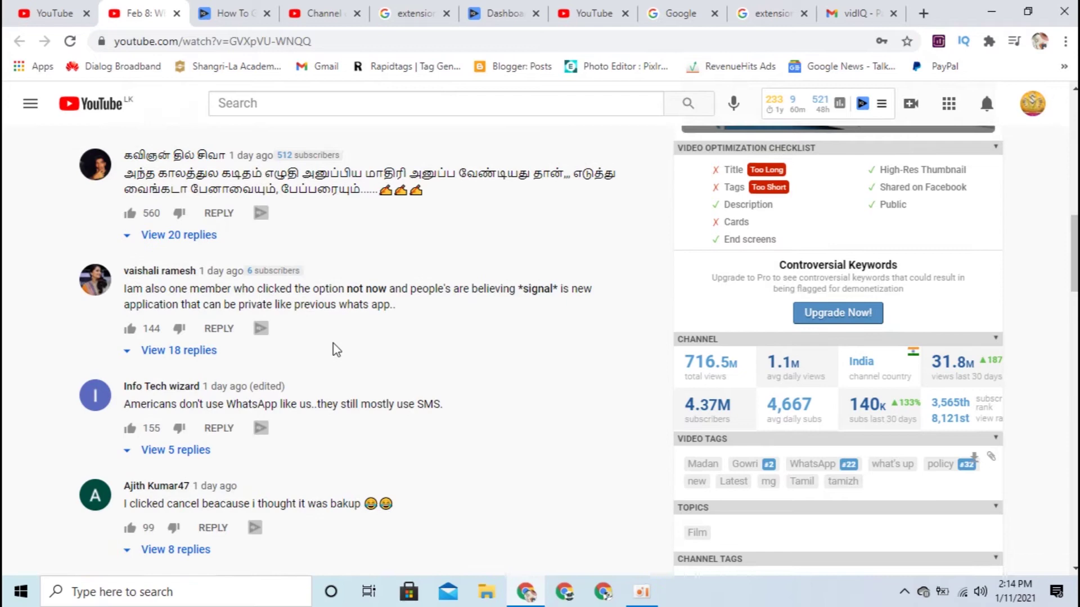
pyautogui.scroll(7, 332, 349)
pyautogui.scroll(-7, 260, 291)
pyautogui.scroll(-7, 260, 292)
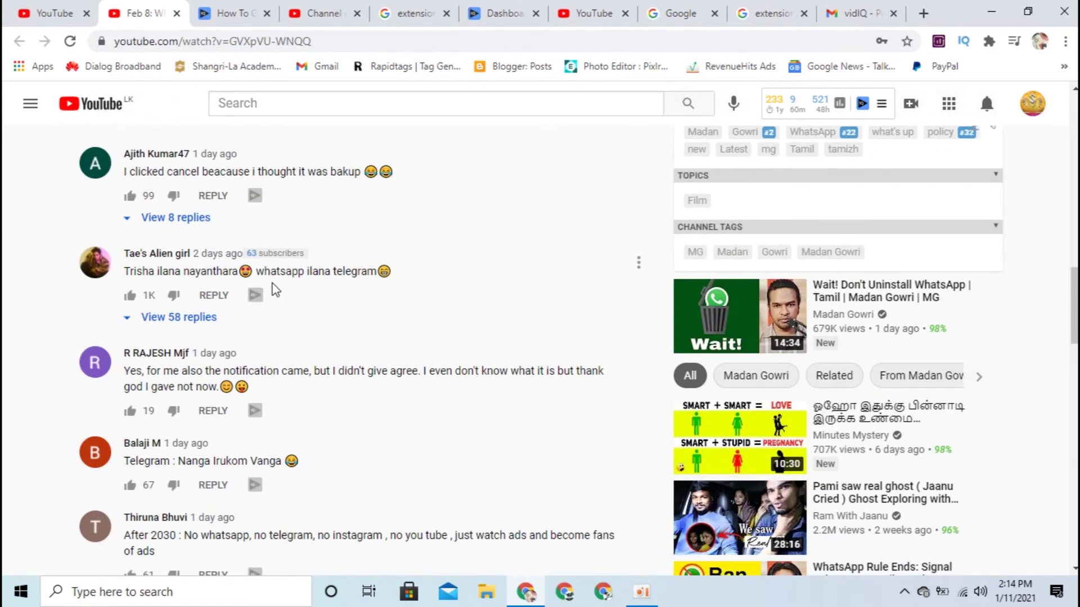
pyautogui.scroll(3, 667, 253)
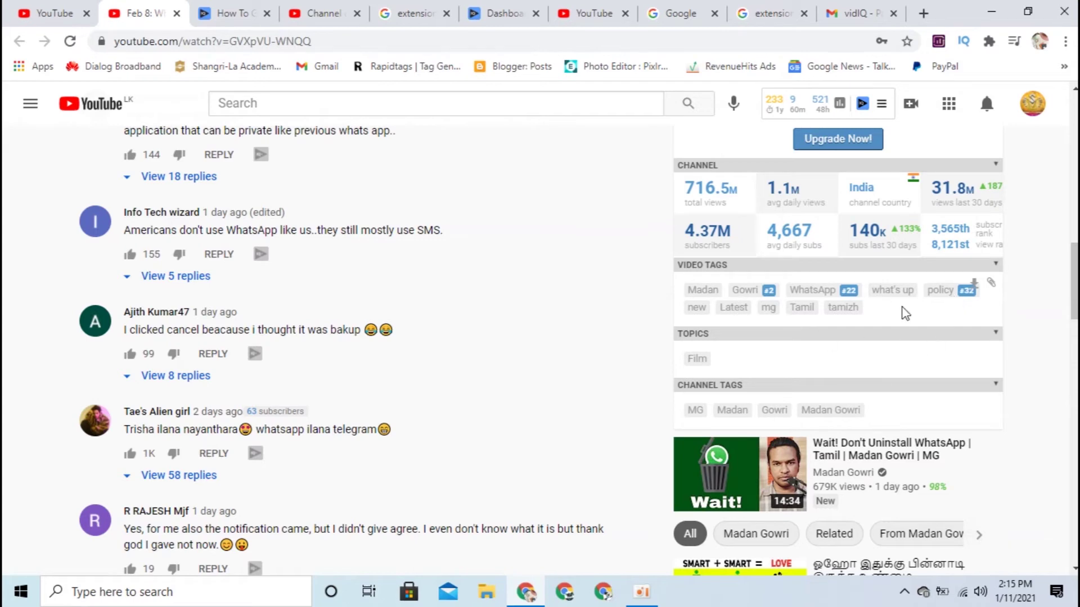
# Open vidIQ's keyword research for the video tag "WhatsApp" and look through its related keywords
pyautogui.click(815, 294)
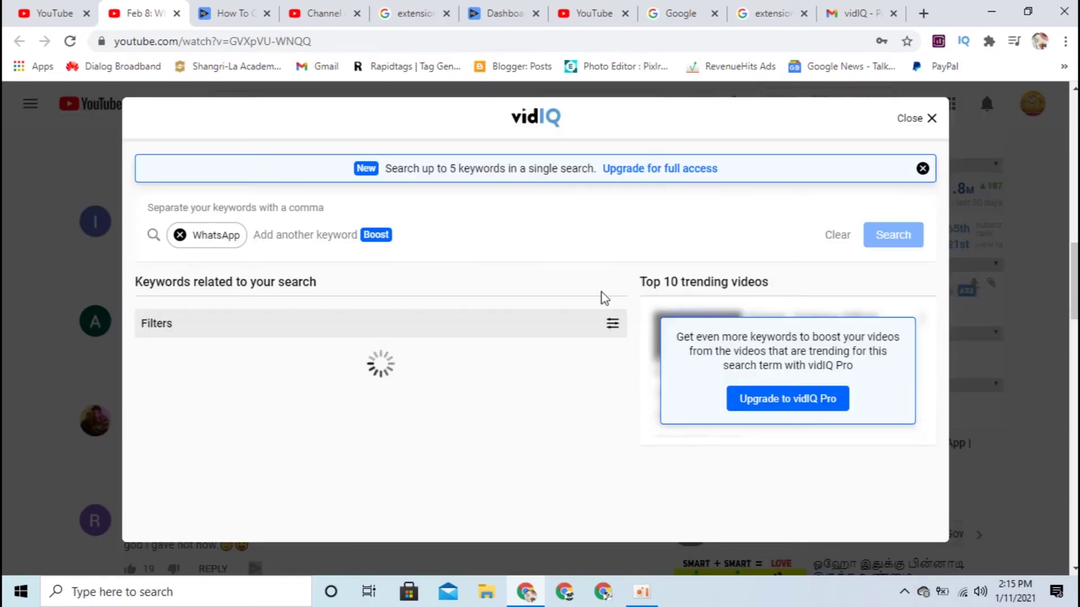
pyautogui.scroll(-2, 422, 366)
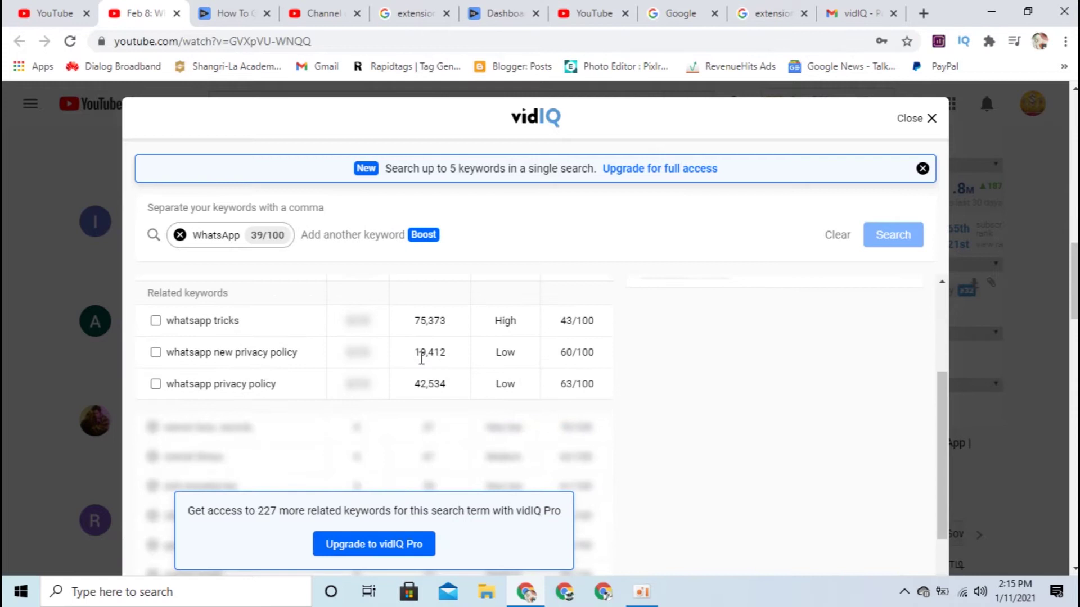
pyautogui.scroll(3, 421, 360)
pyautogui.scroll(-3, 735, 397)
pyautogui.scroll(1, 219, 349)
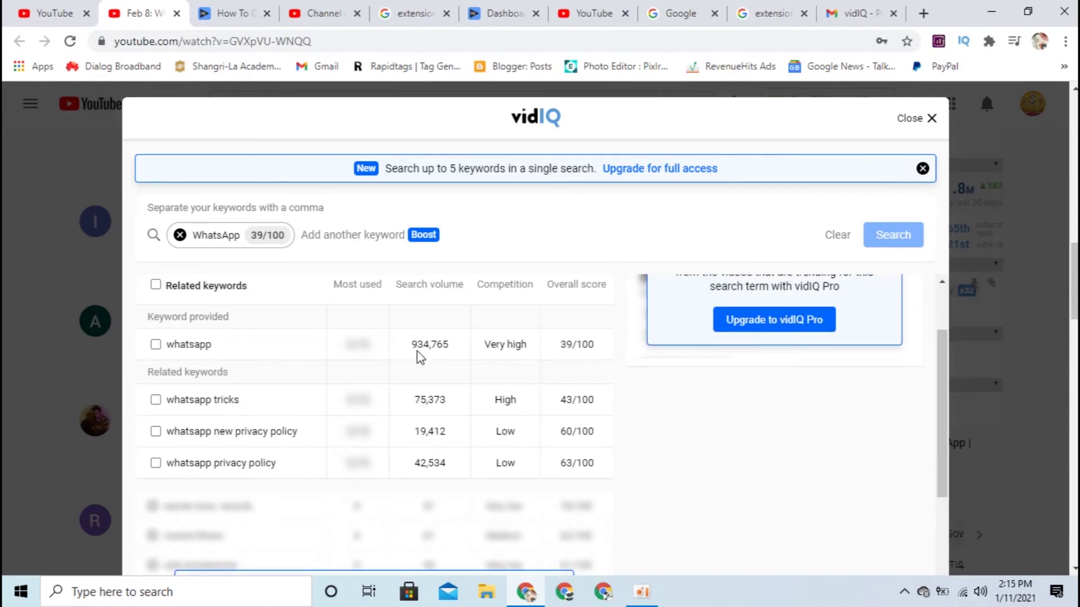
# Highlight the competition rating of "whatsapp" and the search volume and competition of "whatsapp new privacy policy"
pyautogui.moveTo(448, 346); pyautogui.dragTo(533, 348)
pyautogui.doubleClick(424, 430)
pyautogui.moveTo(497, 433); pyautogui.dragTo(517, 437)
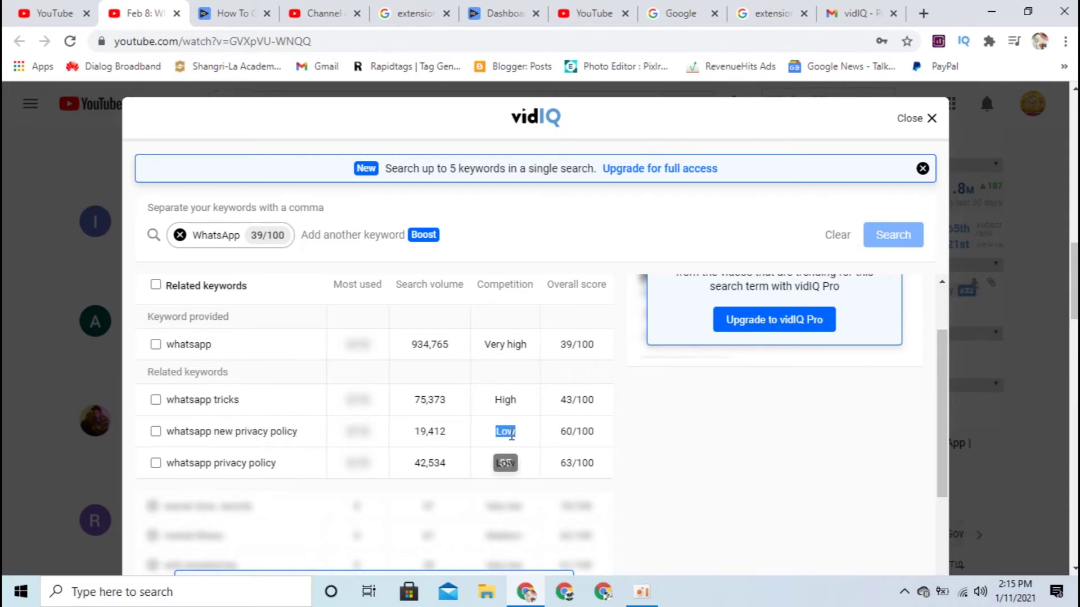
pyautogui.click(512, 436)
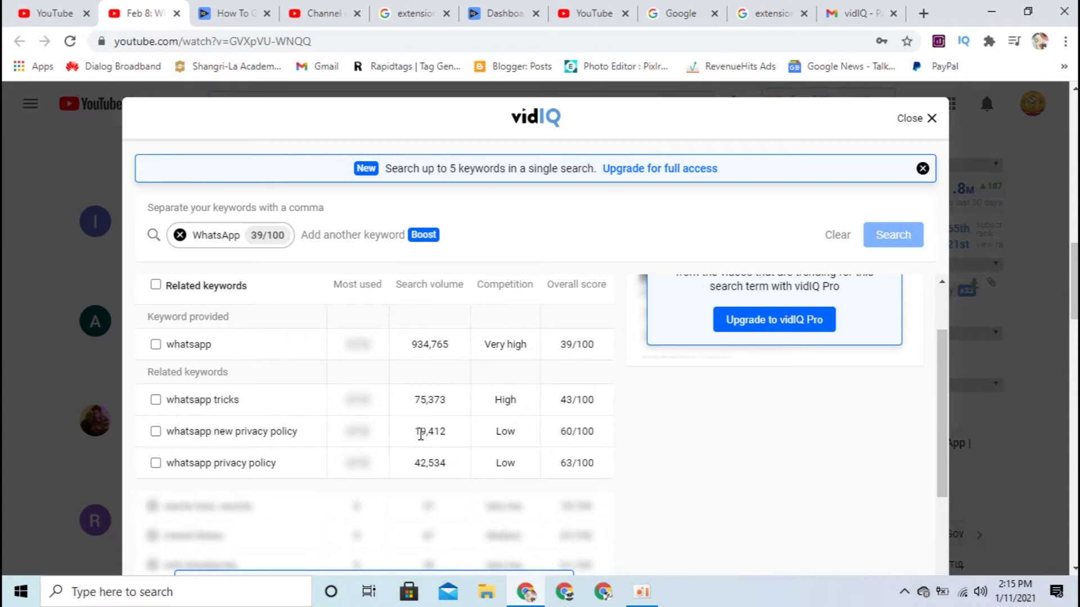
# Review the full list of WhatsApp related keywords, including the section locked behind the vidIQ Pro upgrade
pyautogui.scroll(-1, 460, 391)
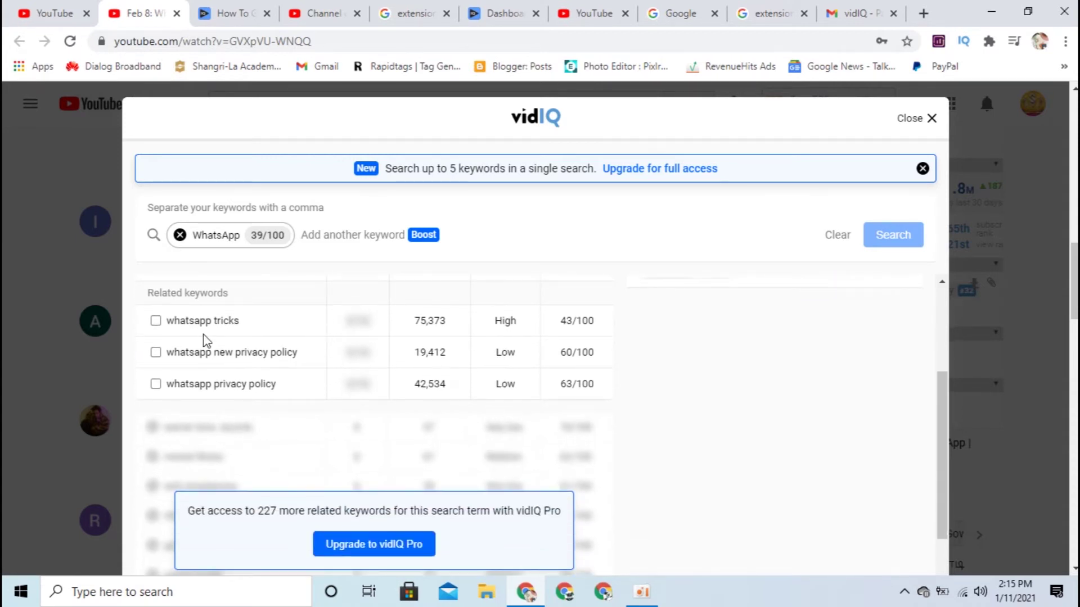
pyautogui.scroll(-1, 400, 369)
pyautogui.scroll(3, 399, 372)
pyautogui.scroll(-3, 400, 388)
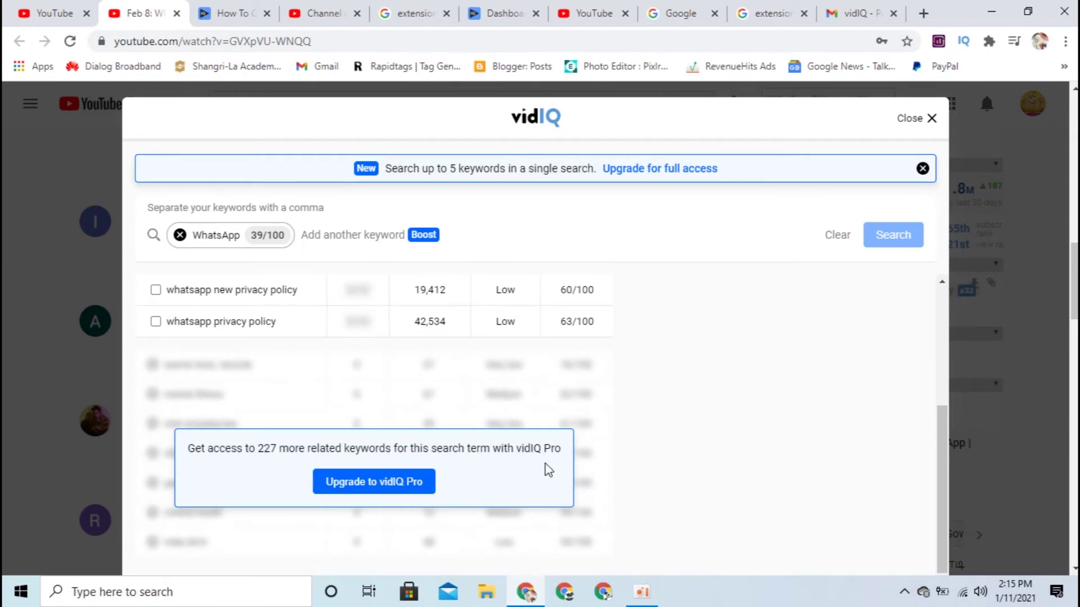
pyautogui.scroll(3, 533, 473)
pyautogui.scroll(-2, 534, 467)
pyautogui.scroll(3, 606, 486)
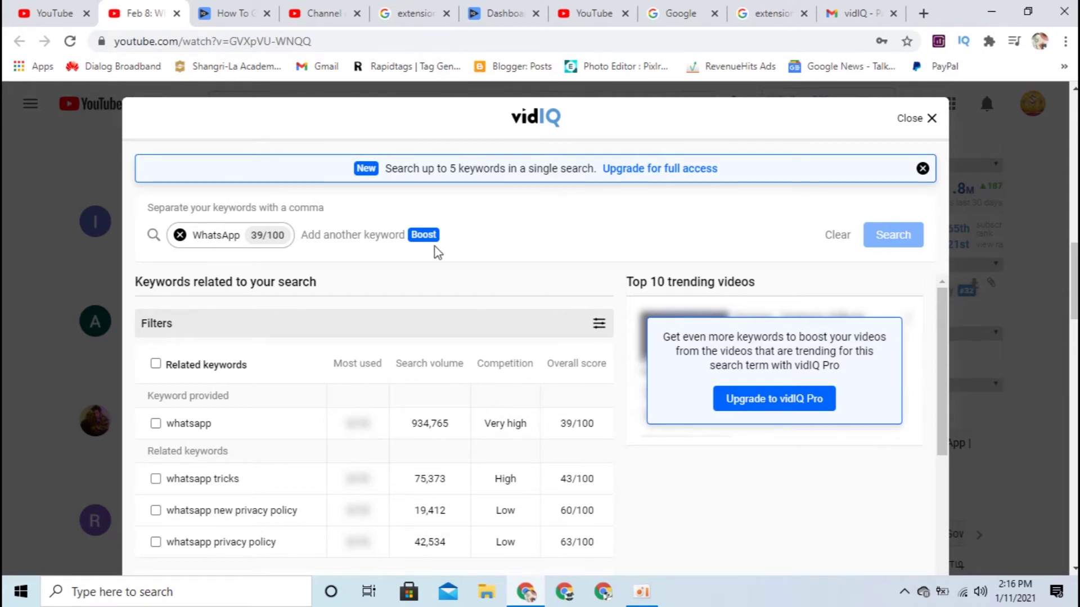
# Replace the WhatsApp keyword with "Online Job tamil" and run the keyword search
pyautogui.click(254, 237)
pyautogui.moveTo(218, 235); pyautogui.dragTo(145, 239)
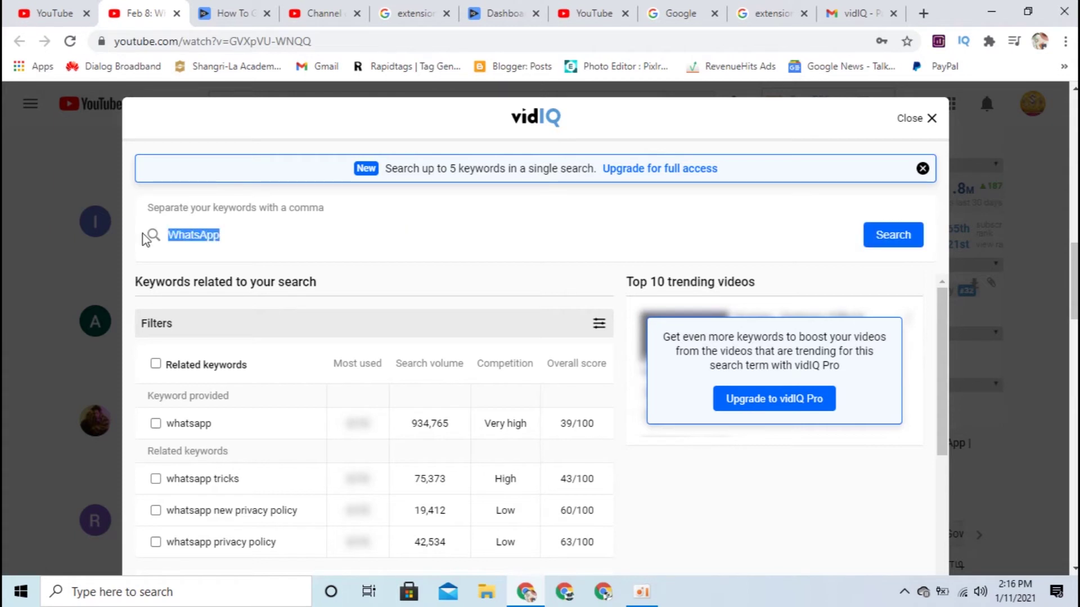
pyautogui.press('BackSpace')
pyautogui.write('online Job tamil')
pyautogui.press('Return')
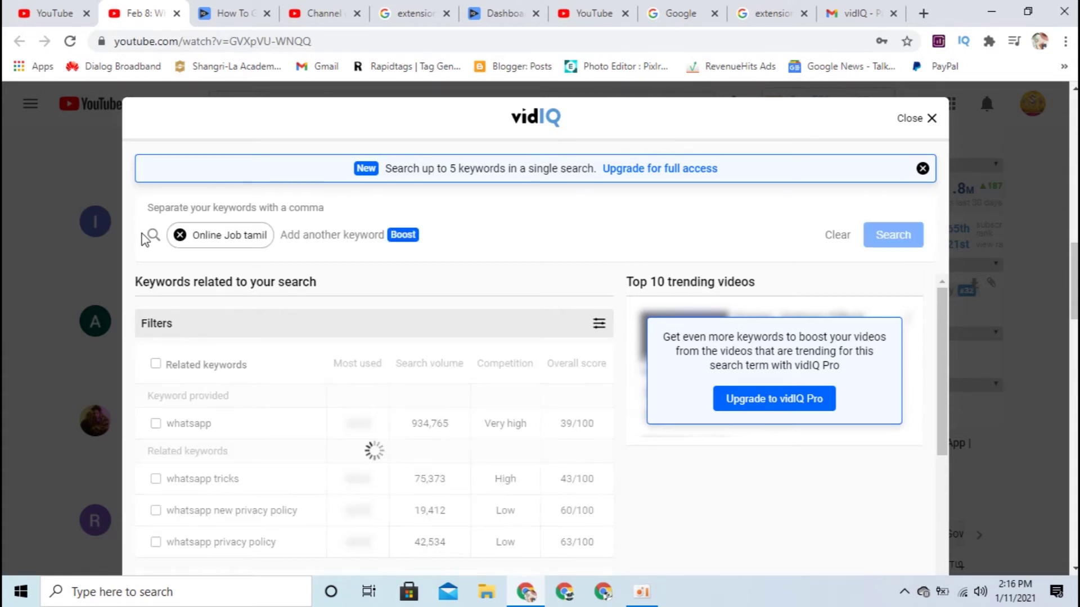
# Highlight the search volume of "online job tamil" and check its competition score in the keyword results
pyautogui.scroll(-1, 348, 292)
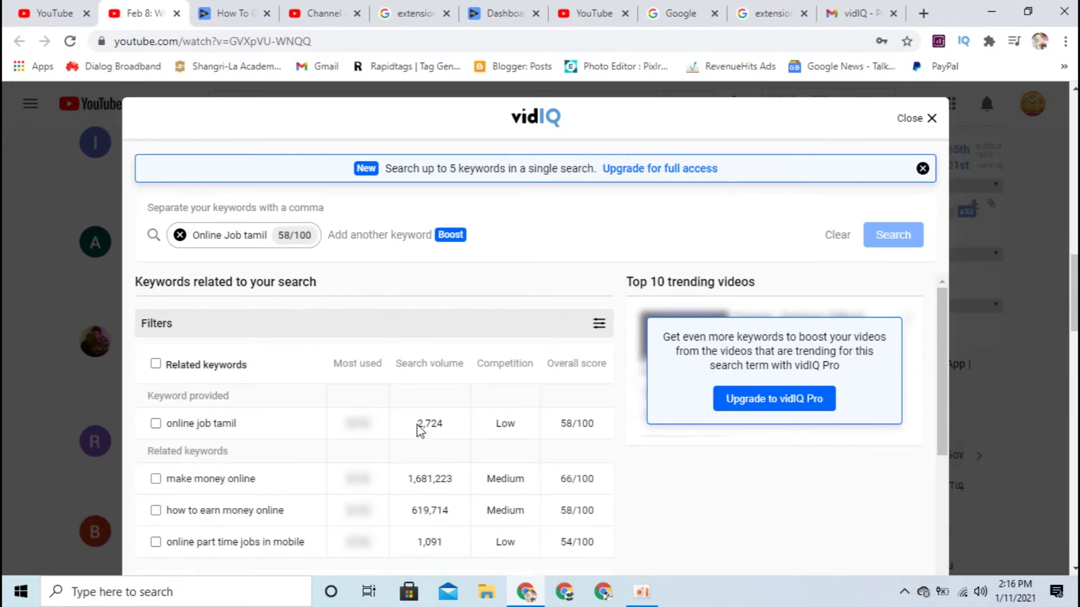
pyautogui.moveTo(417, 426); pyautogui.dragTo(438, 425)
pyautogui.moveTo(518, 441)
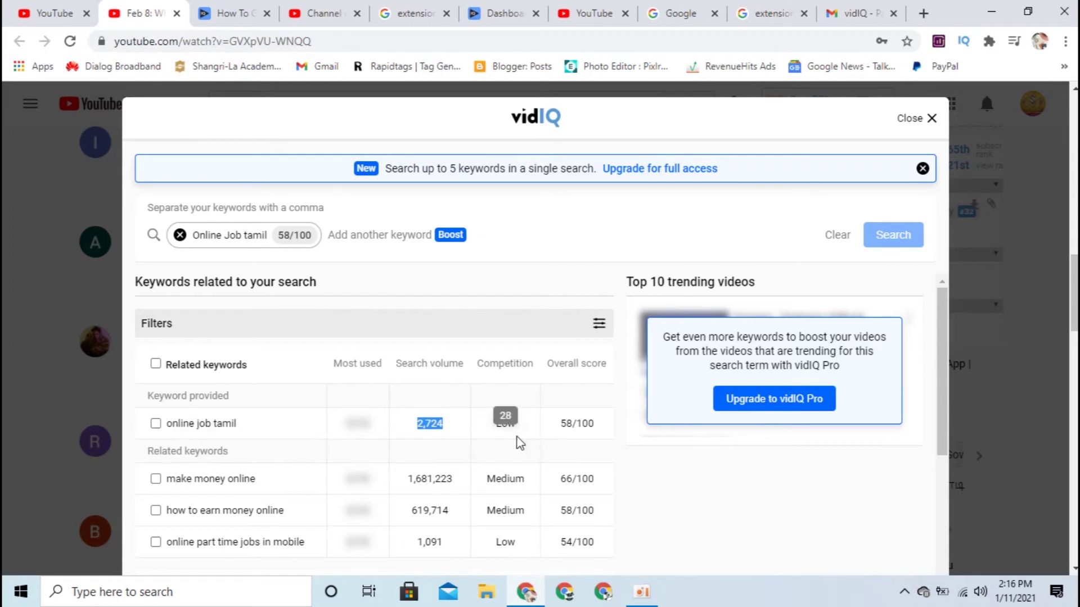
pyautogui.scroll(-1, 519, 442)
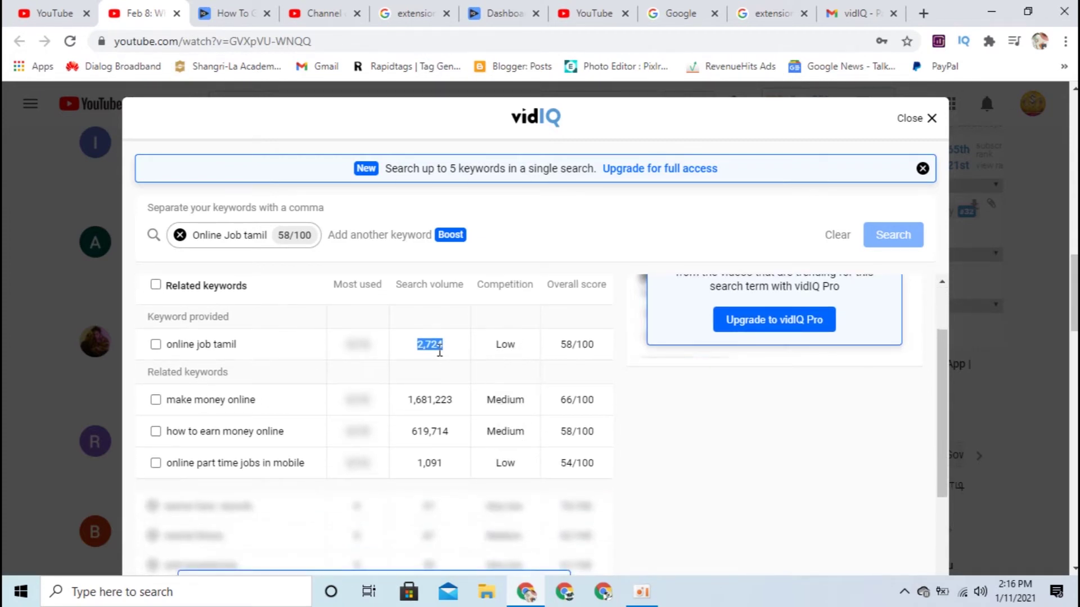
# Highlight the search volume and competition rating of the related keyword "make money online"
pyautogui.click(261, 350)
pyautogui.moveTo(450, 400); pyautogui.dragTo(413, 412)
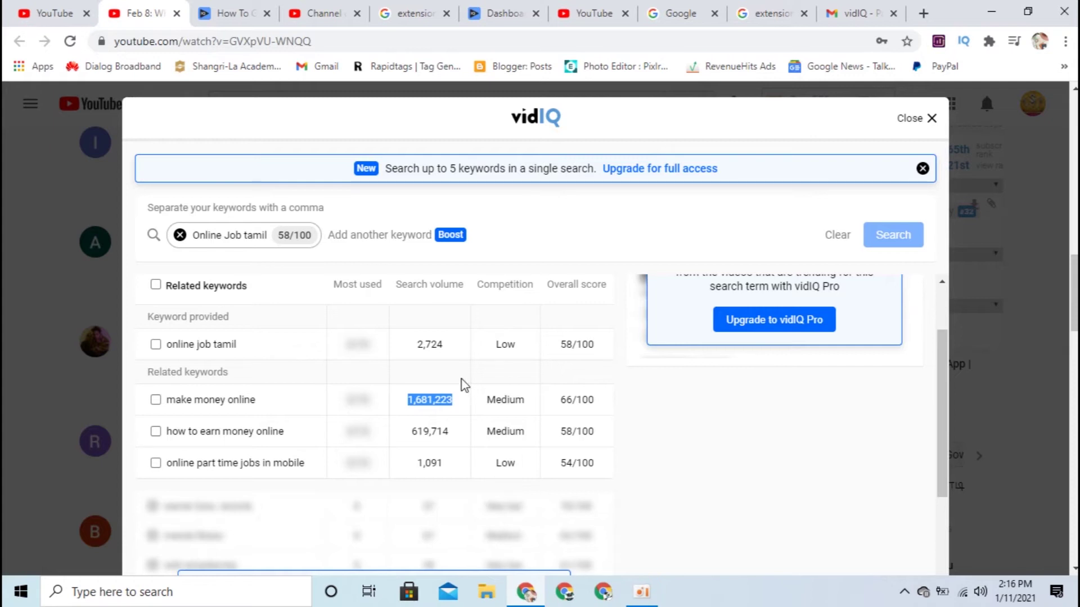
pyautogui.click(469, 406)
pyautogui.moveTo(532, 403); pyautogui.dragTo(492, 405)
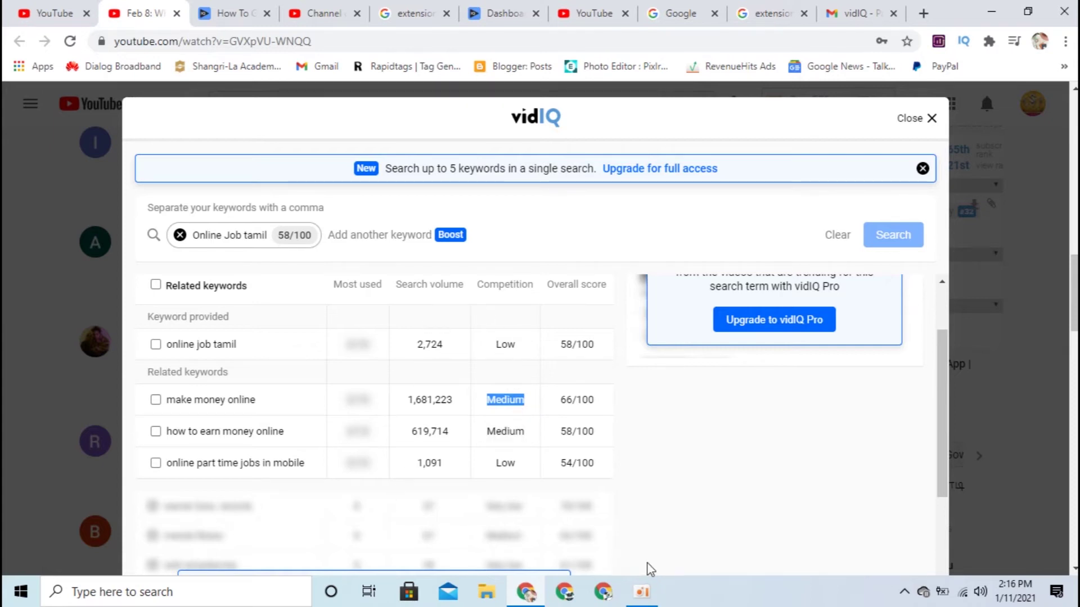
pyautogui.scroll(-2, 644, 464)
pyautogui.scroll(3, 625, 456)
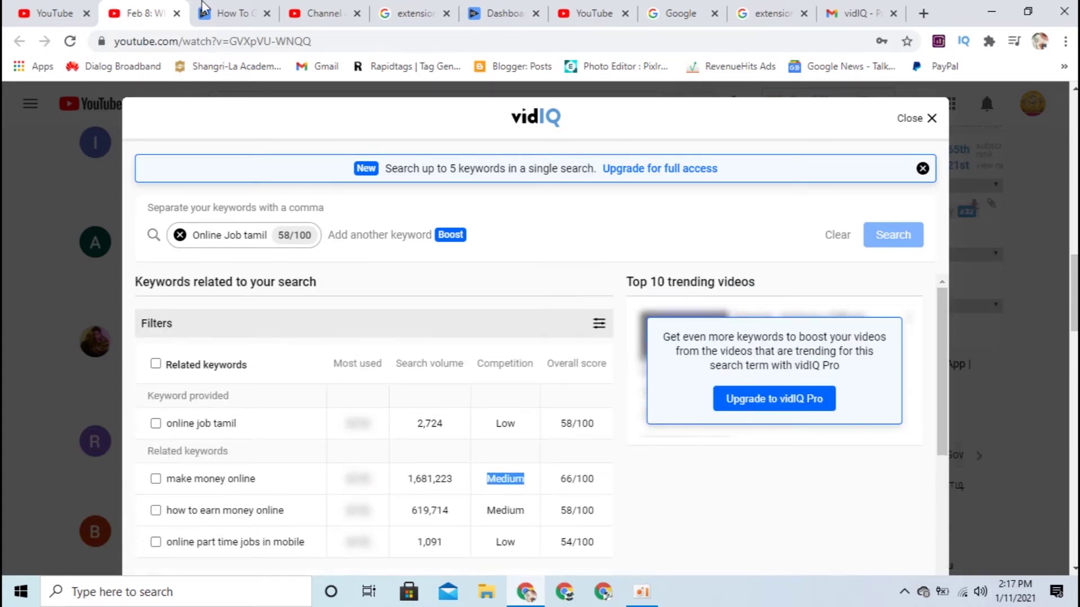
# Switch to the YouTube home page and search for "online job tamil"
pyautogui.click(30, 8)
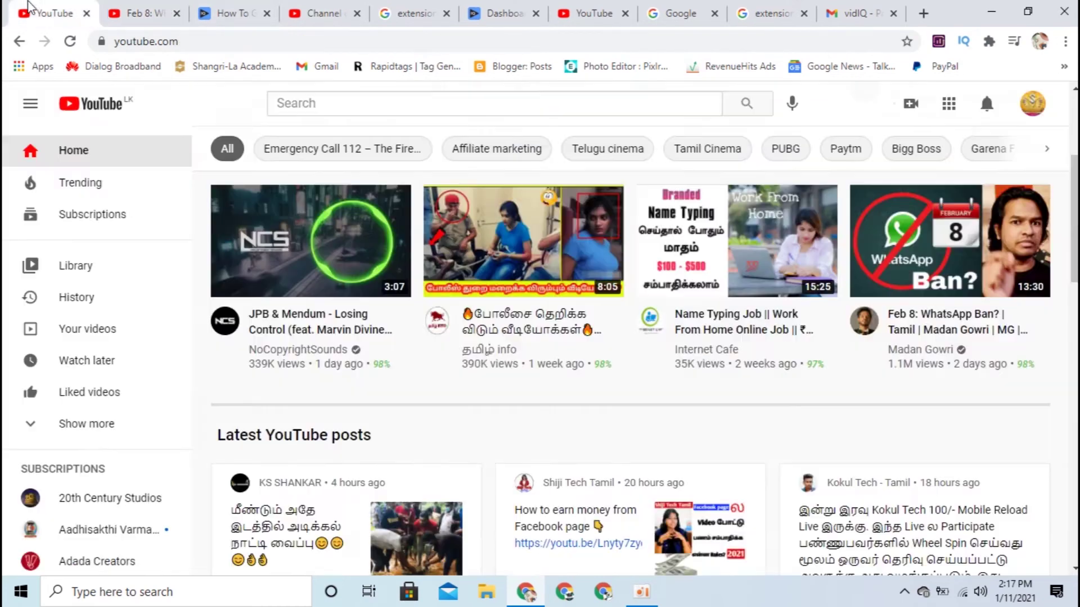
pyautogui.click(336, 98)
pyautogui.write('o')
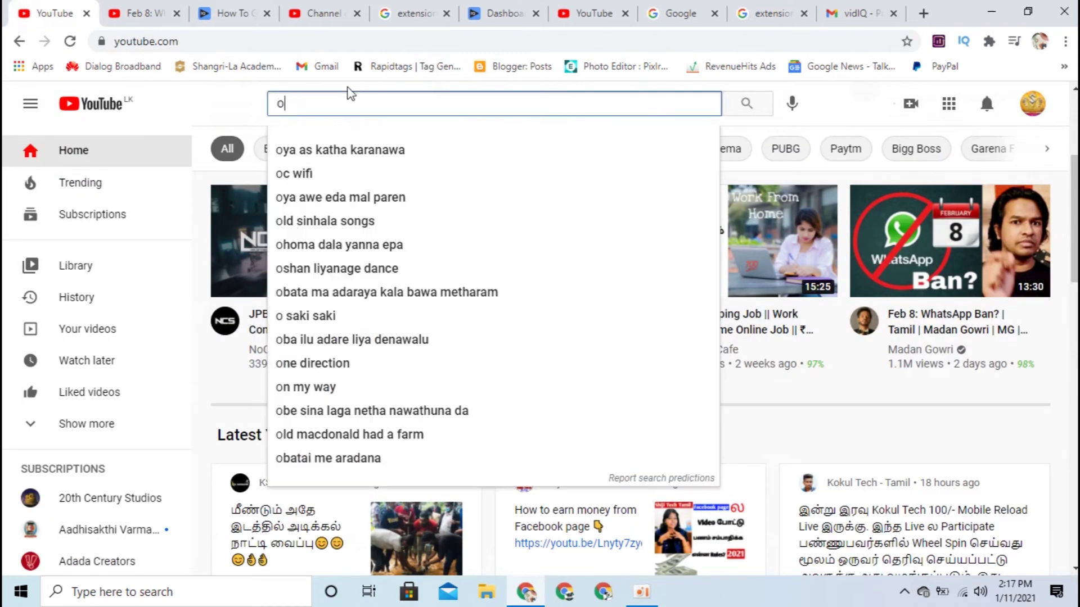
pyautogui.write('nline job tamil')
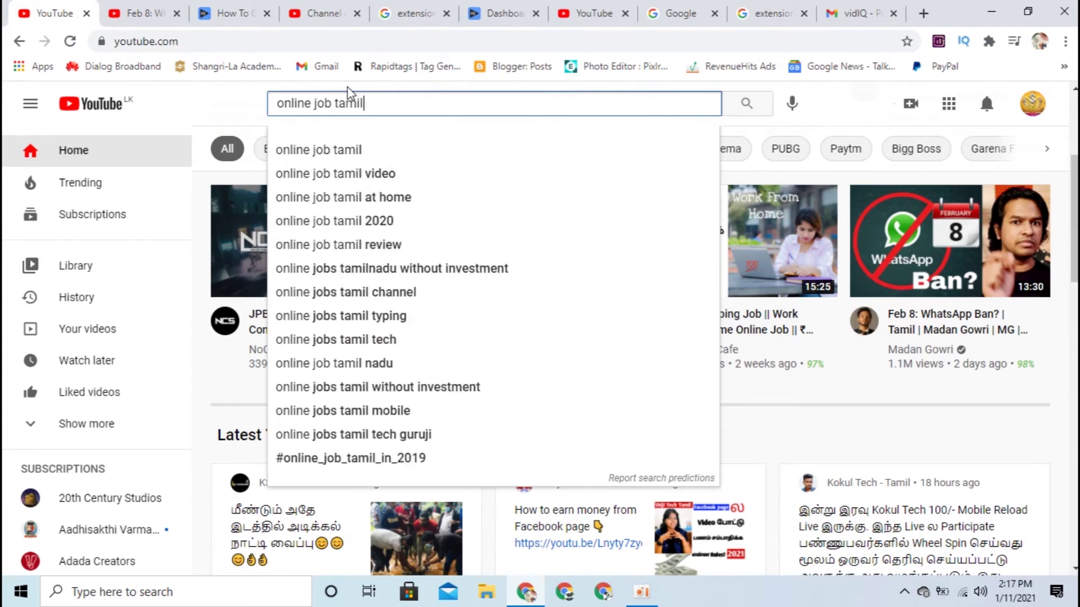
pyautogui.press('Return')
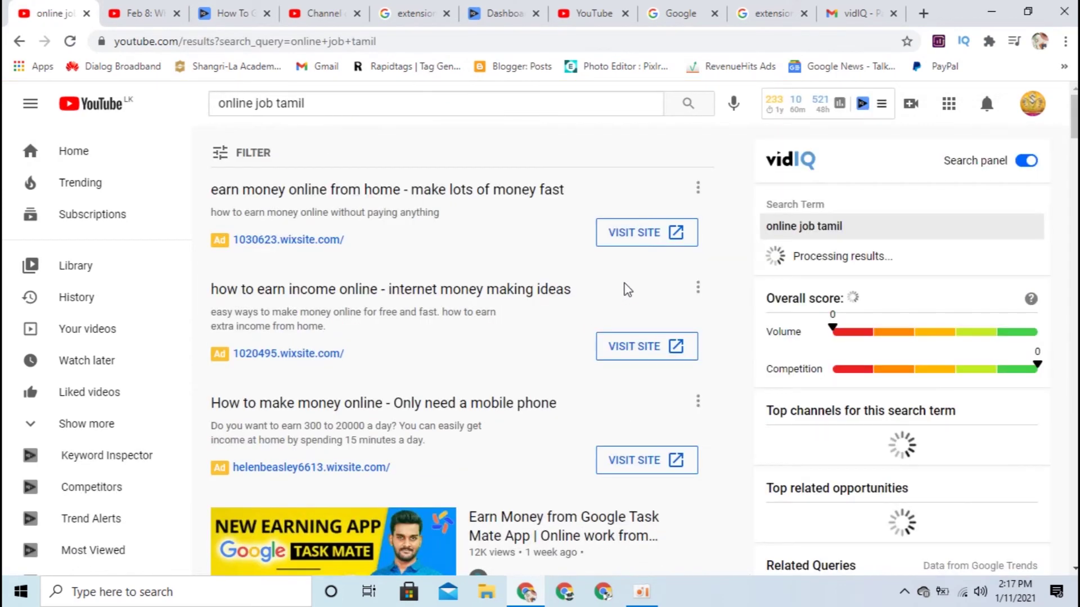
# Look through the video results for "online job tamil" and the vidIQ statistics shown with them
pyautogui.scroll(-5, 456, 339)
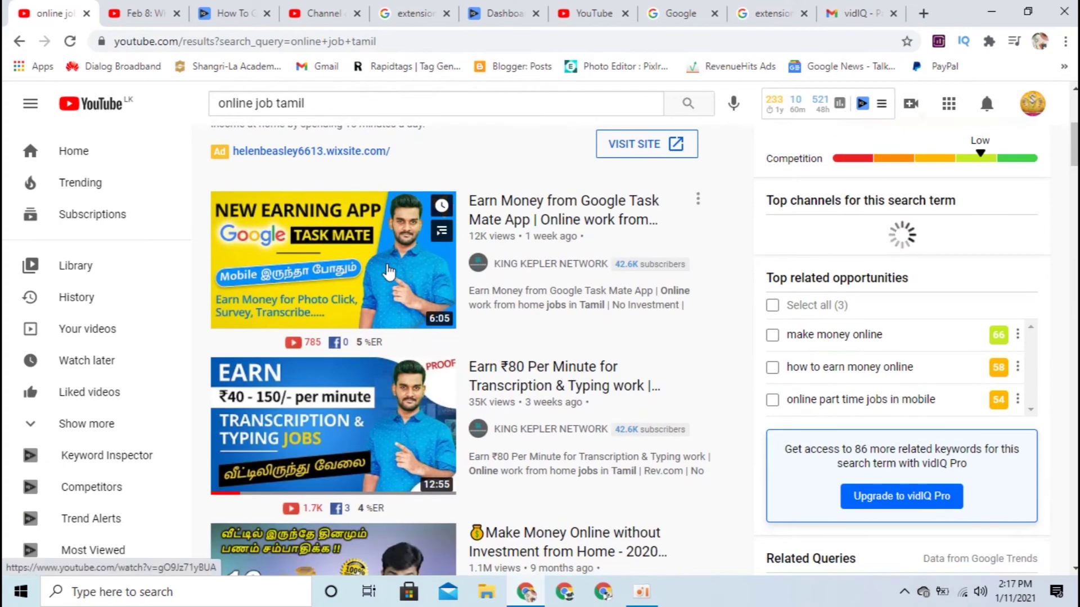
pyautogui.scroll(-12, 419, 352)
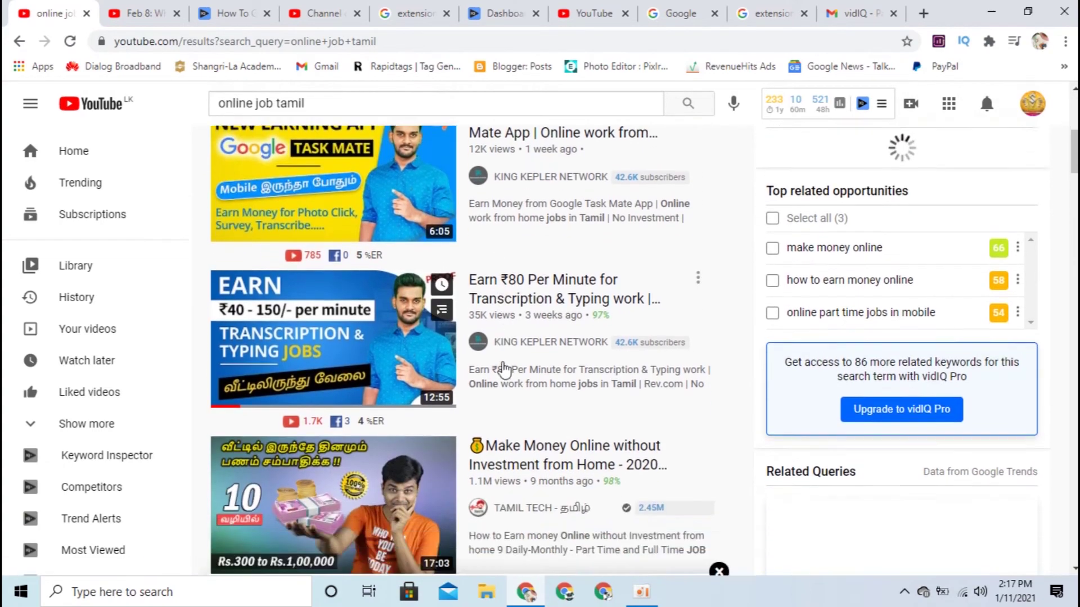
pyautogui.scroll(5, 504, 396)
pyautogui.scroll(10, 503, 396)
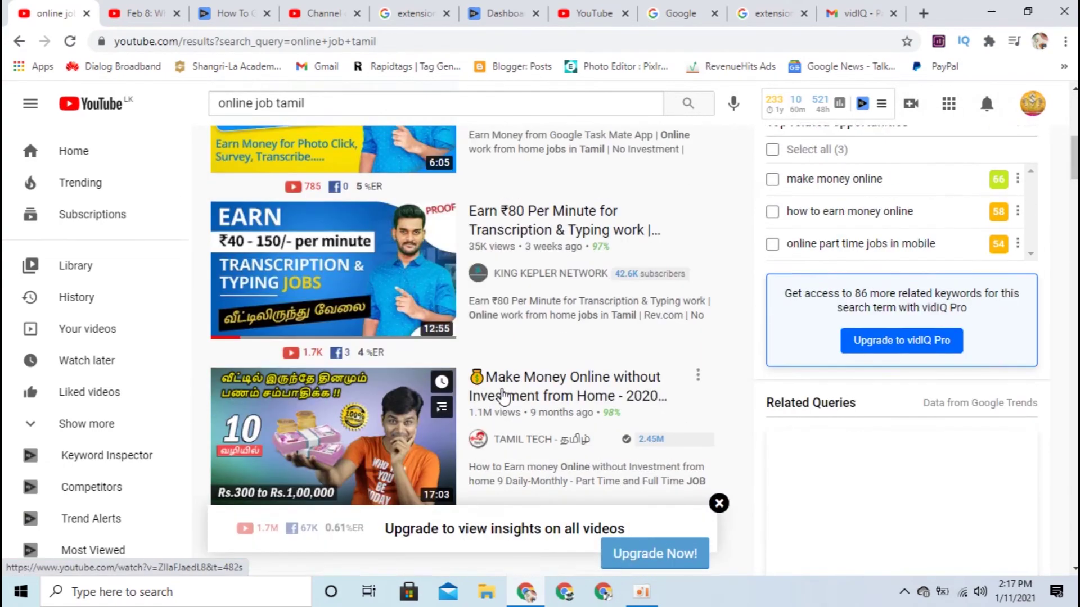
pyautogui.scroll(-13, 503, 396)
pyautogui.scroll(-3, 504, 397)
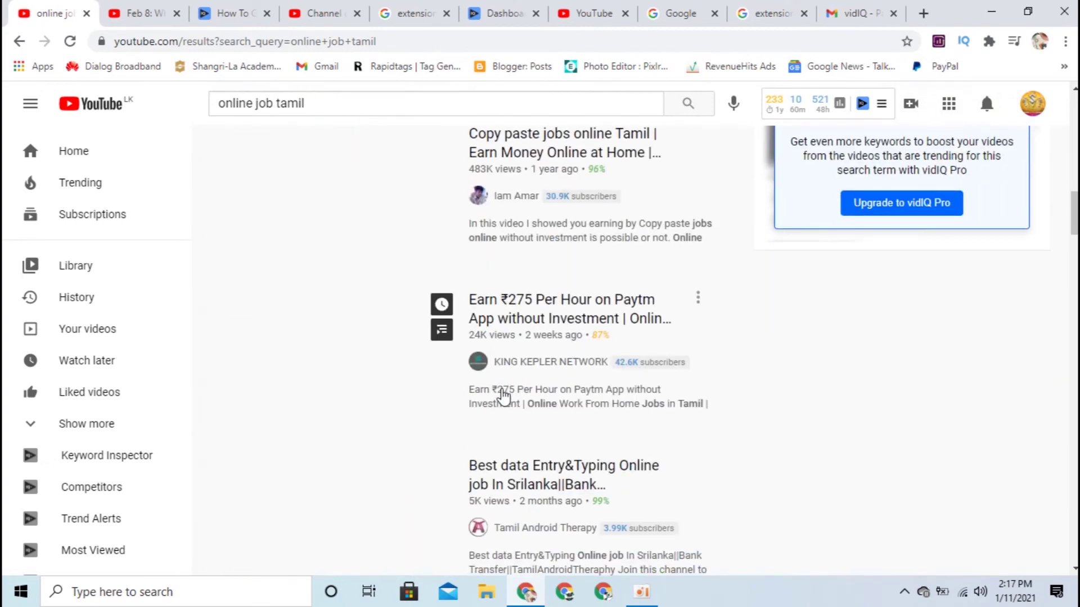
pyautogui.scroll(-13, 630, 348)
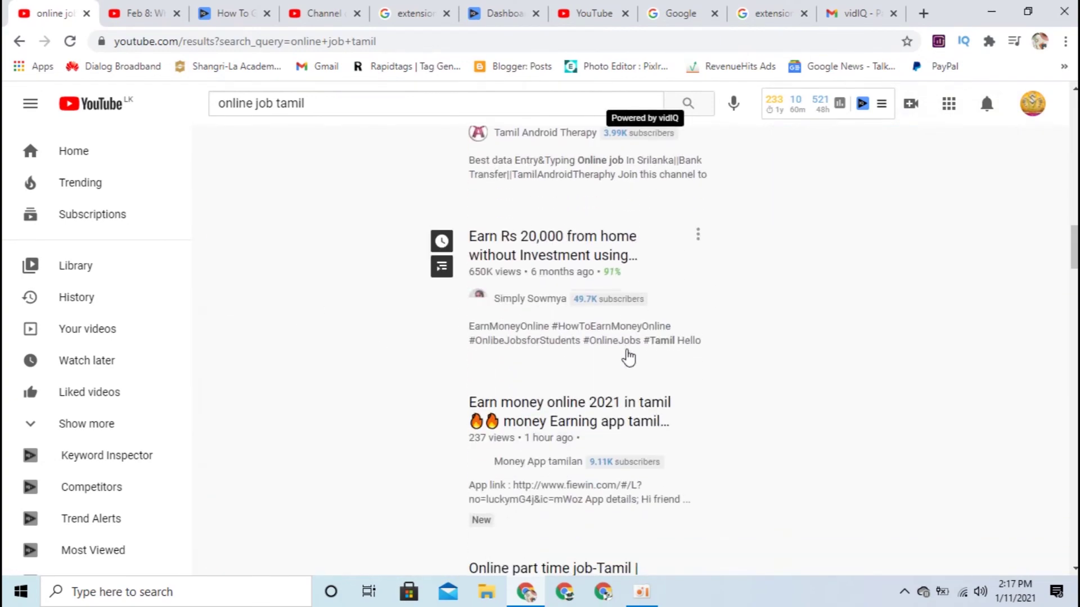
pyautogui.scroll(20, 628, 368)
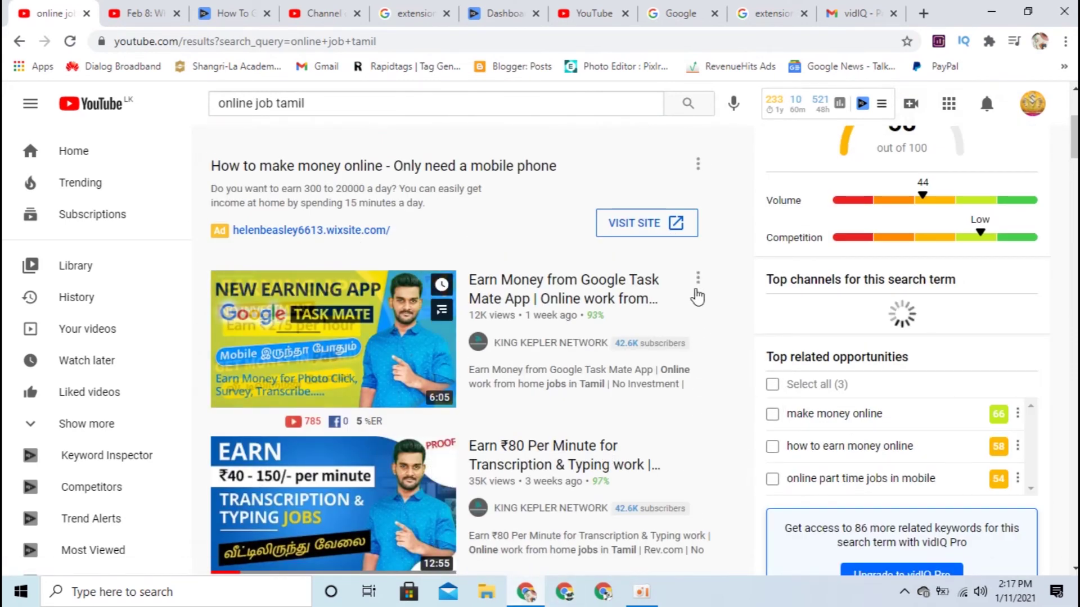
# Enable vidIQ's inline keywords for the search results and review the tags listed under the first video
pyautogui.scroll(4, 398, 262)
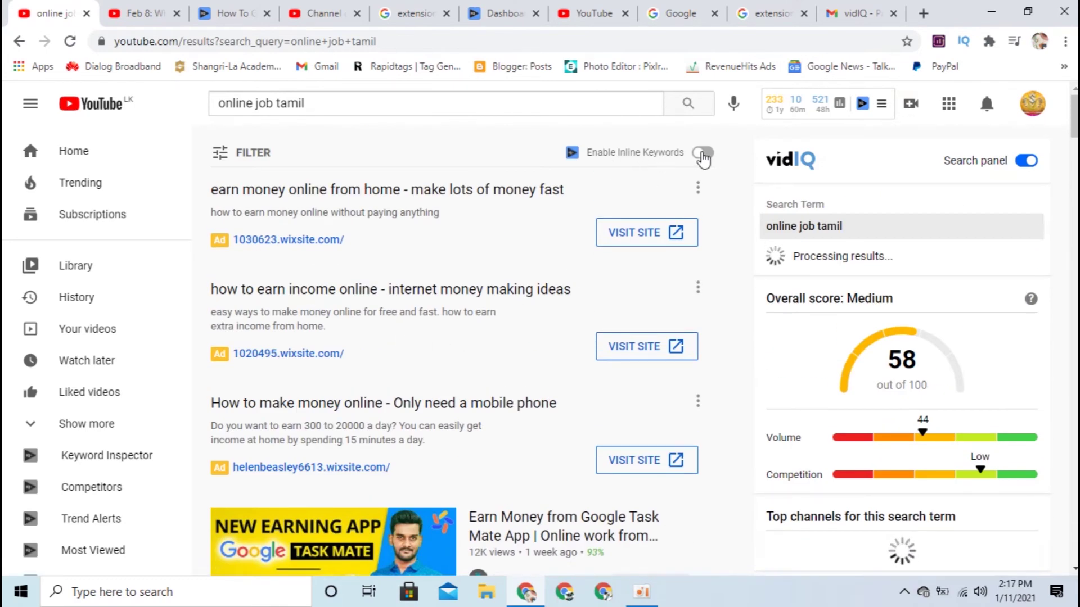
pyautogui.click(703, 152)
pyautogui.scroll(-5, 503, 426)
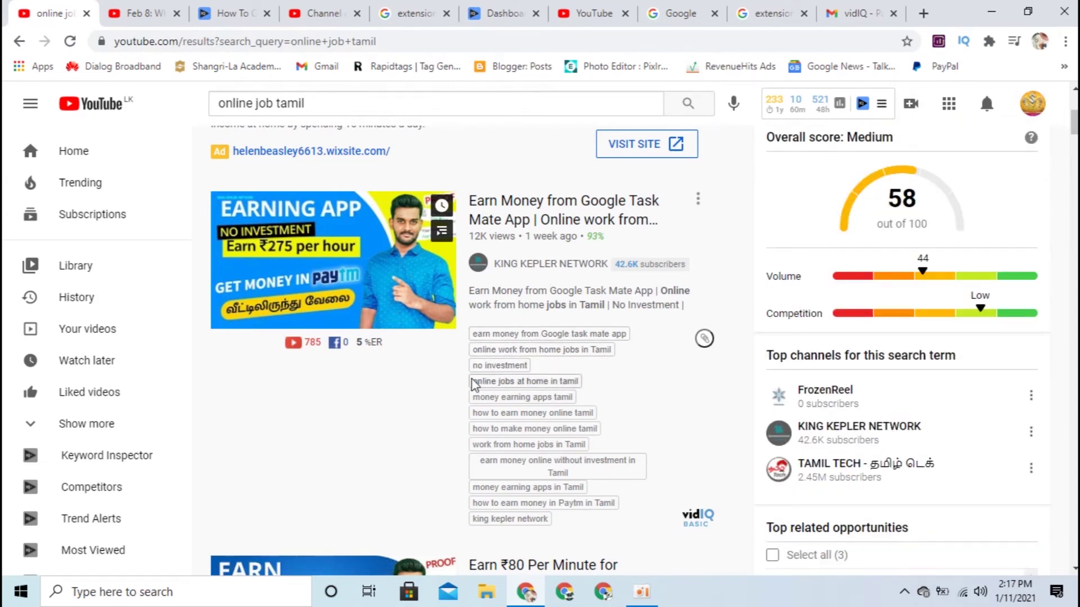
pyautogui.scroll(5, 591, 438)
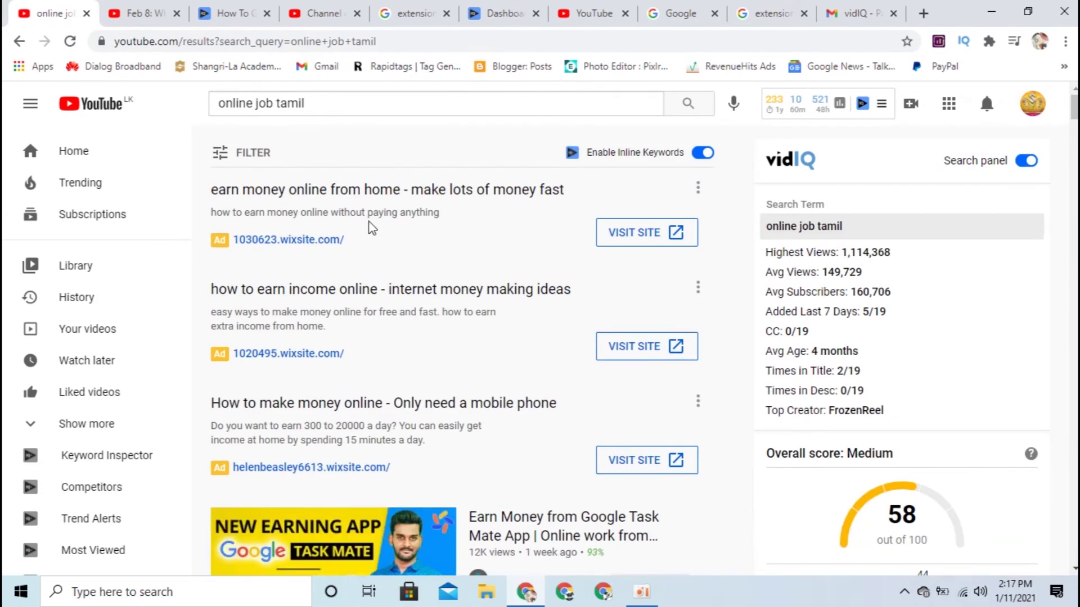
# Show YouTube's search suggestions for "online job tamil" twice, closing them each time
pyautogui.click(319, 107)
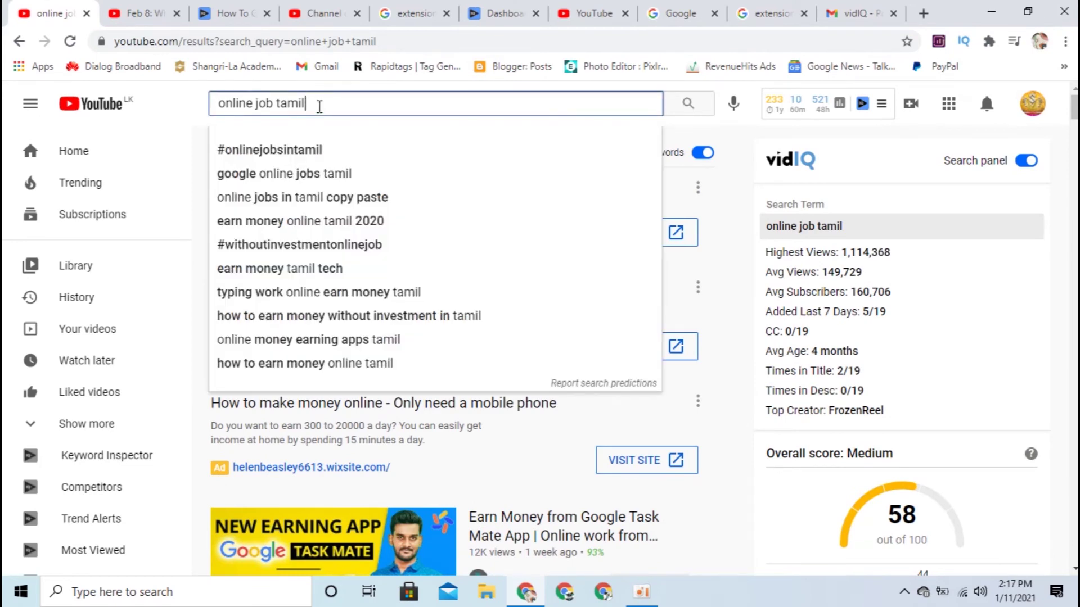
pyautogui.click(727, 131)
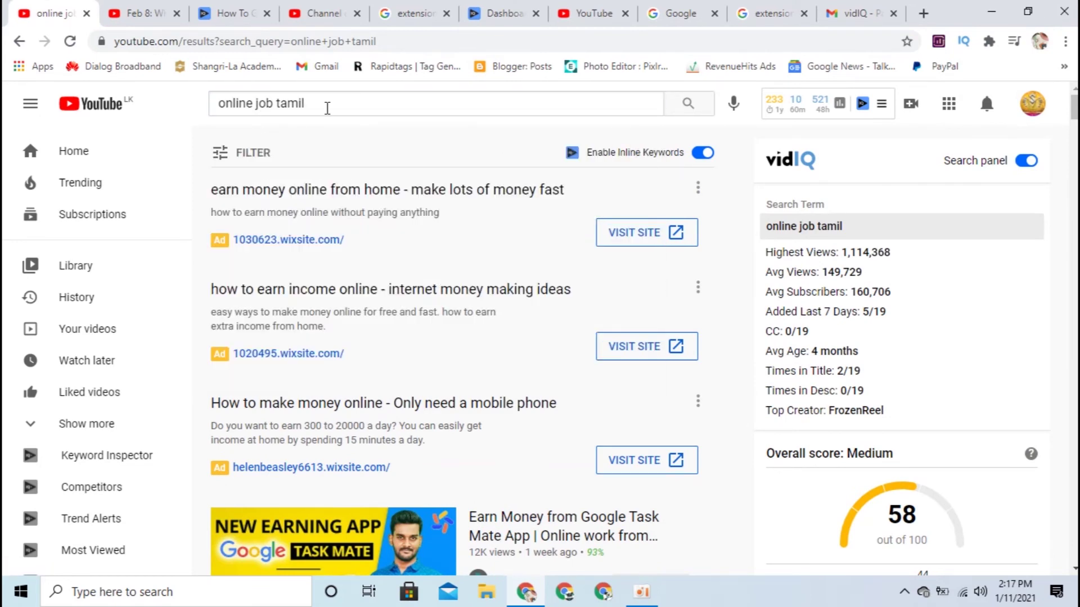
pyautogui.click(326, 108)
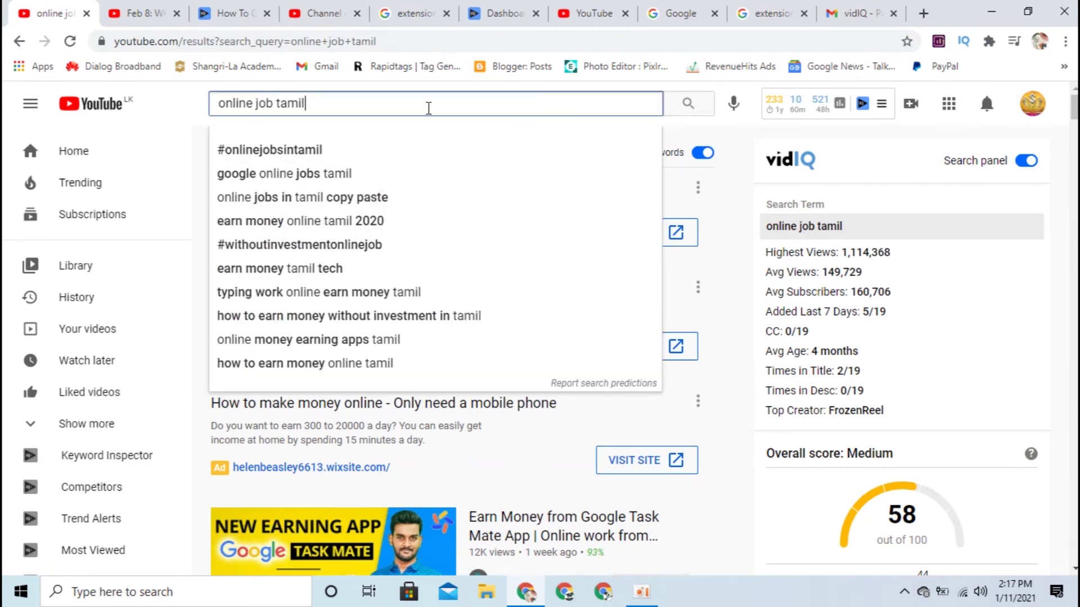
pyautogui.click(709, 136)
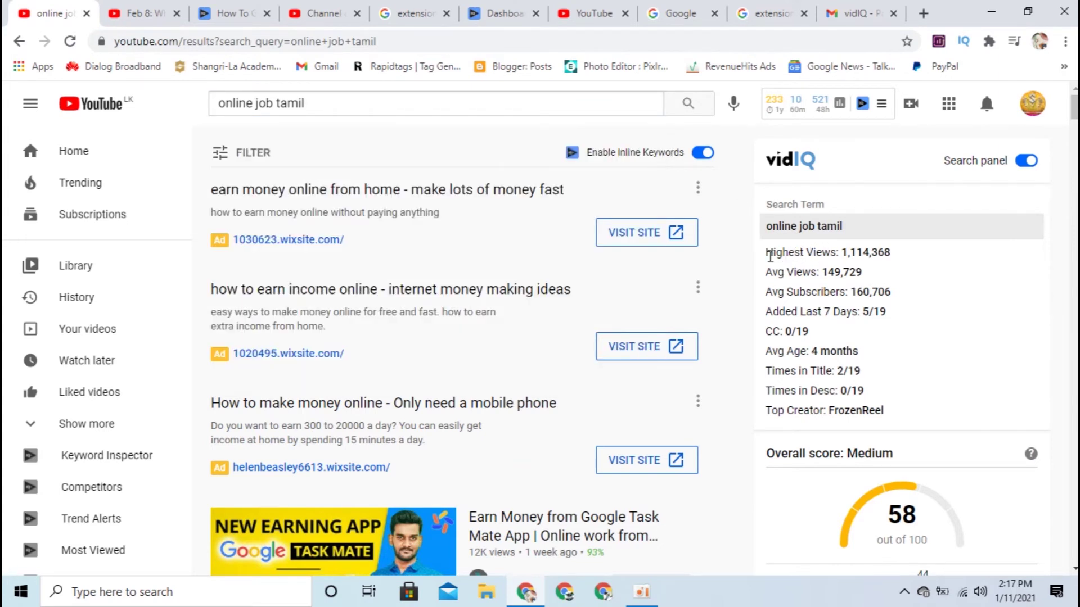
# Highlight the highest views, average views and average age figures in vidIQ's search term statistics
pyautogui.moveTo(843, 256); pyautogui.dragTo(913, 263)
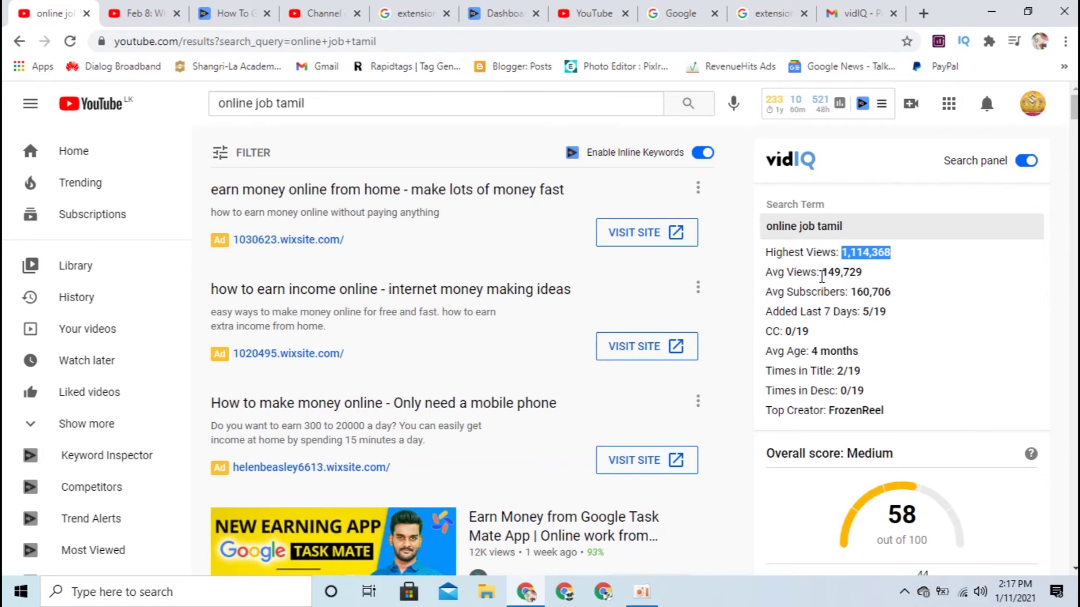
pyautogui.click(825, 274)
pyautogui.moveTo(824, 273); pyautogui.dragTo(871, 277)
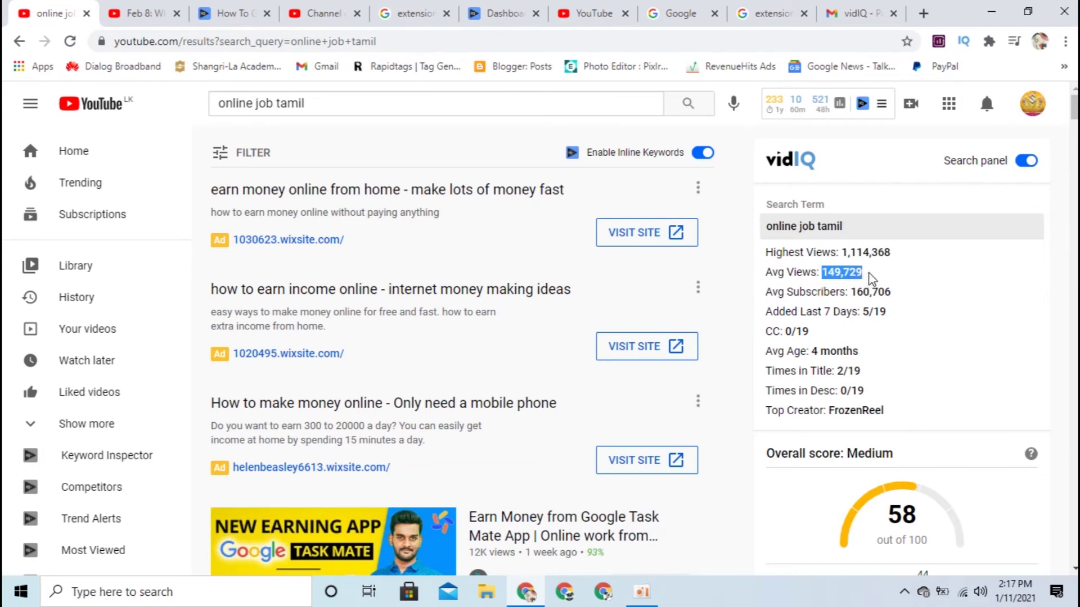
pyautogui.moveTo(784, 351); pyautogui.dragTo(858, 351)
pyautogui.click(824, 348)
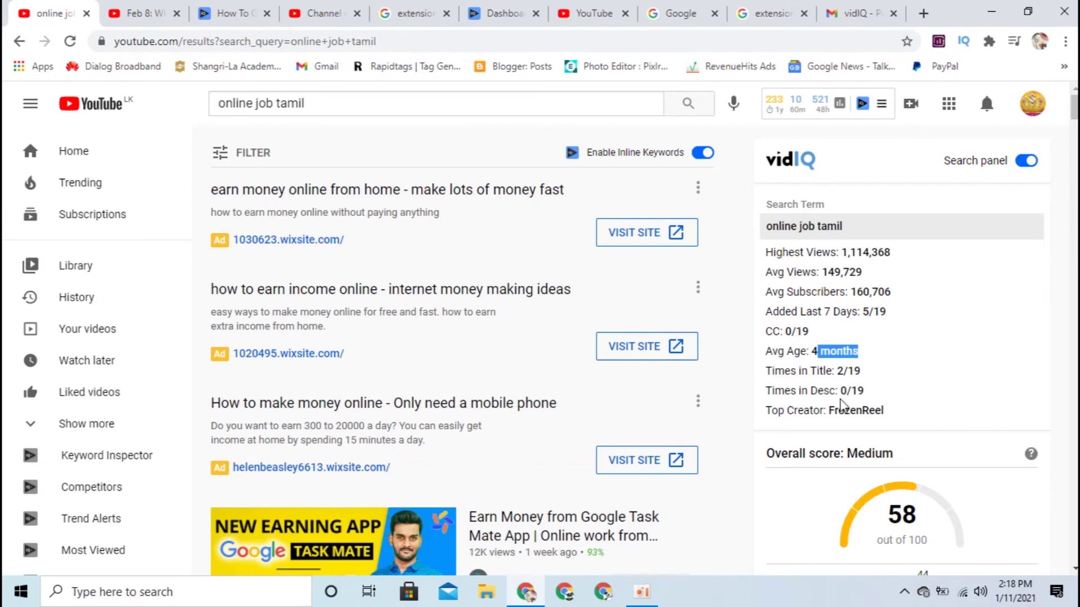
# Point out the Volume and Competition measures in vidIQ's overall score section by highlighting their labels
pyautogui.scroll(-3, 842, 403)
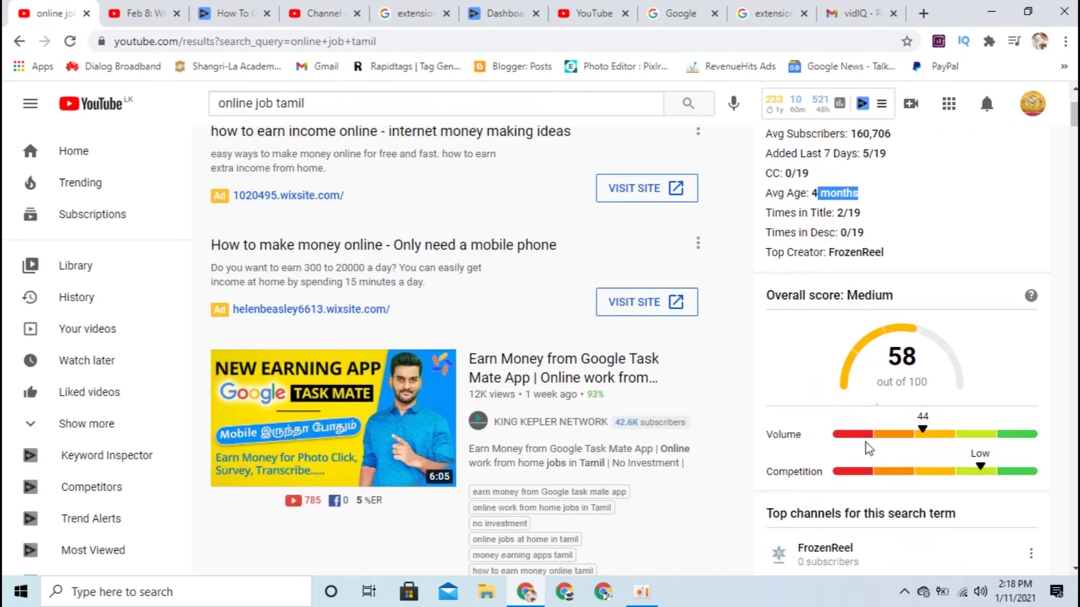
pyautogui.click(772, 439)
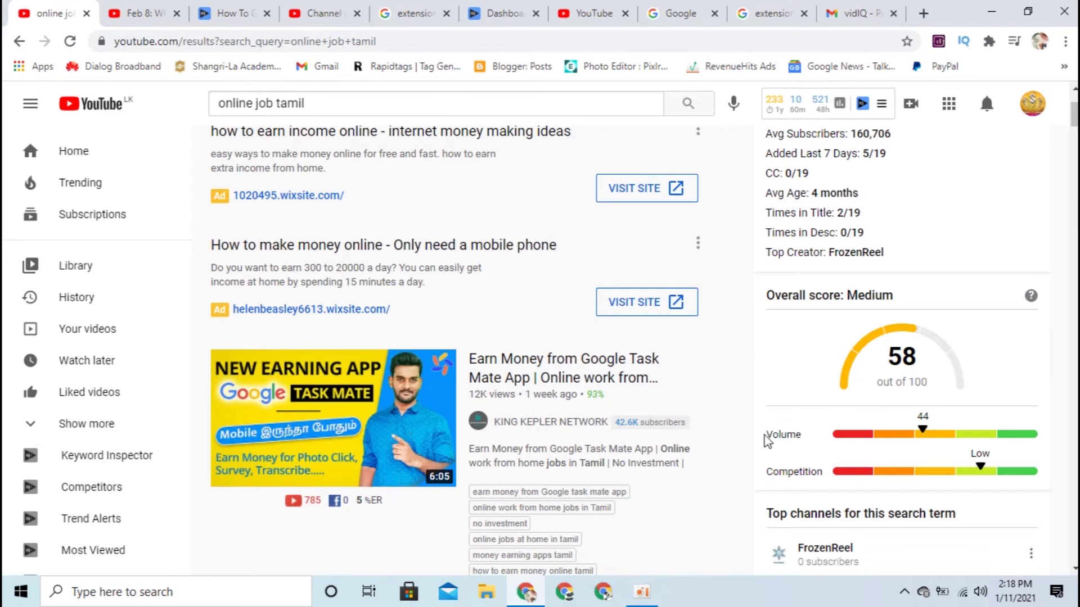
pyautogui.moveTo(765, 441)
pyautogui.mouseDown()
pyautogui.moveTo(801, 435)
pyautogui.moveTo(776, 431)
pyautogui.mouseUp()
pyautogui.click(801, 436)
pyautogui.moveTo(769, 474); pyautogui.dragTo(824, 477)
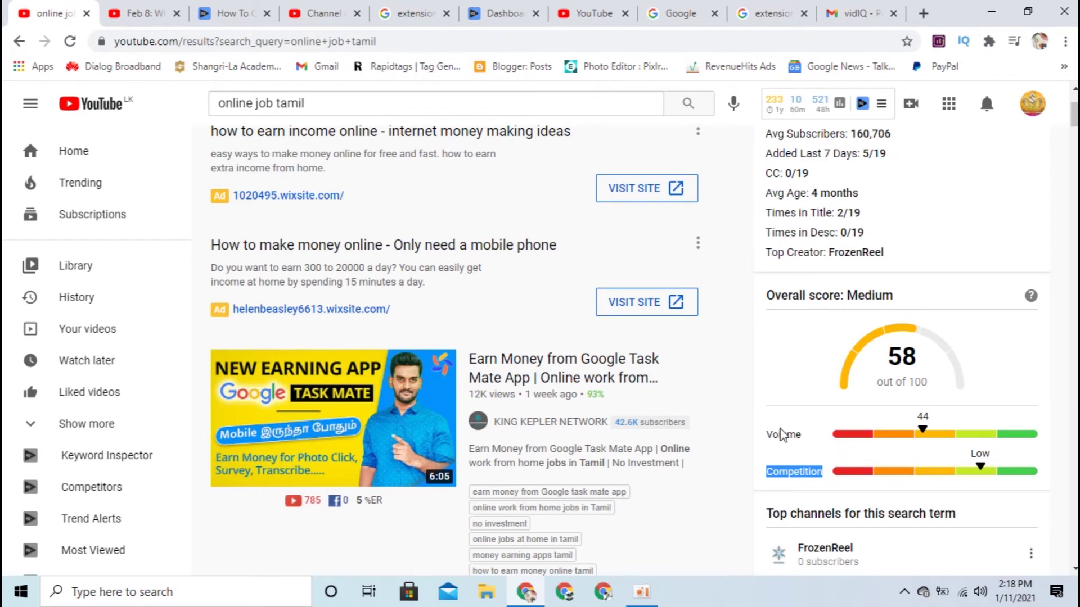
pyautogui.click(800, 435)
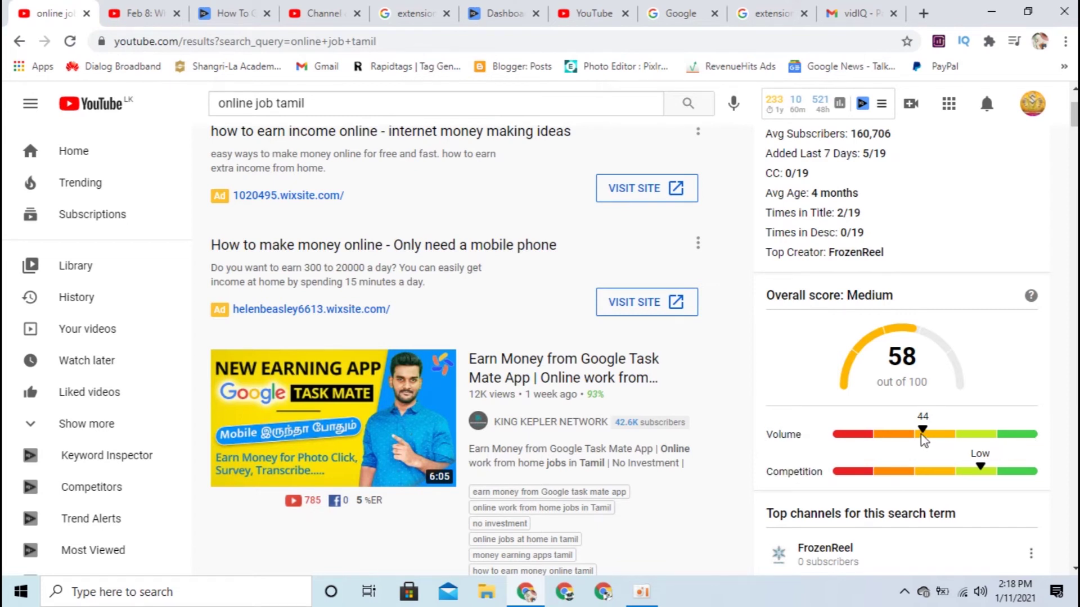
# Highlight the Volume label again and the rating beside the overall score heading
pyautogui.moveTo(801, 437); pyautogui.dragTo(769, 439)
pyautogui.click(766, 444)
pyautogui.moveTo(896, 296); pyautogui.dragTo(847, 292)
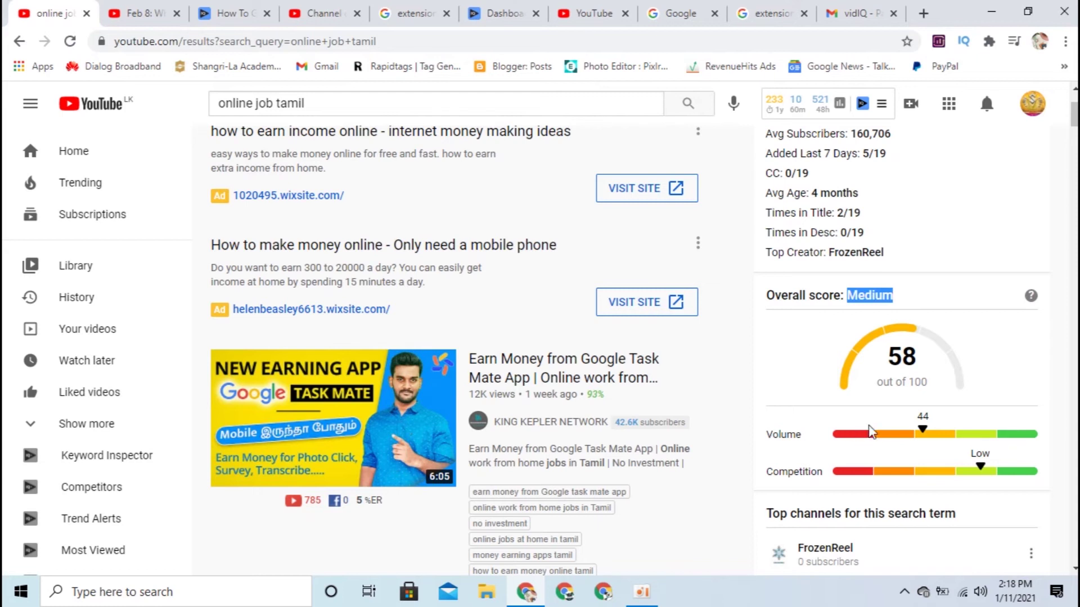
pyautogui.moveTo(406, 432)
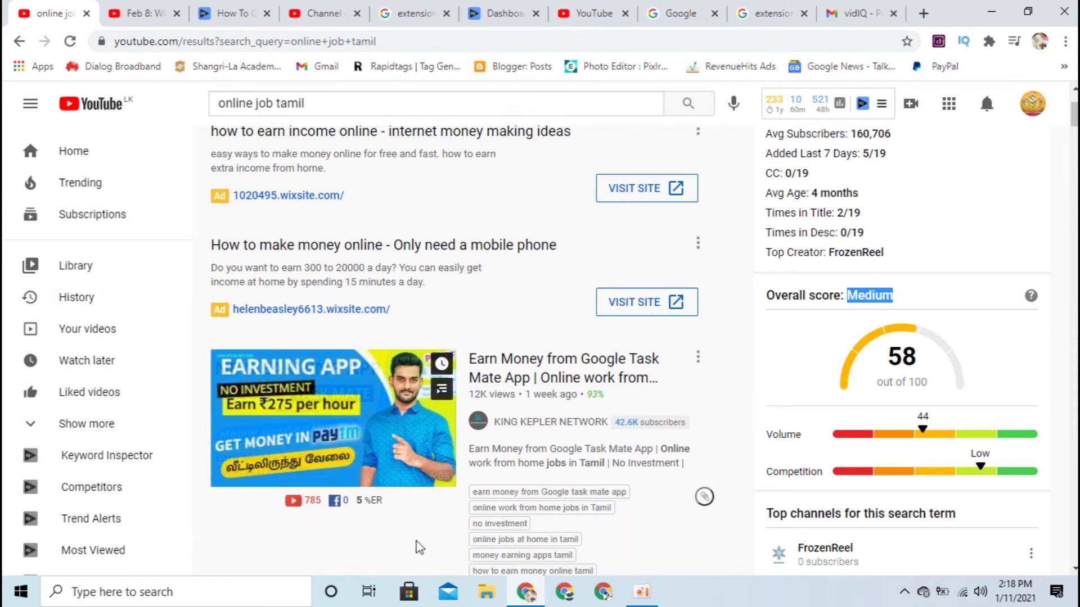
# Highlight the Competition label repeatedly to examine its gauge, and return to the start of the search results
pyautogui.moveTo(824, 473); pyautogui.dragTo(773, 468)
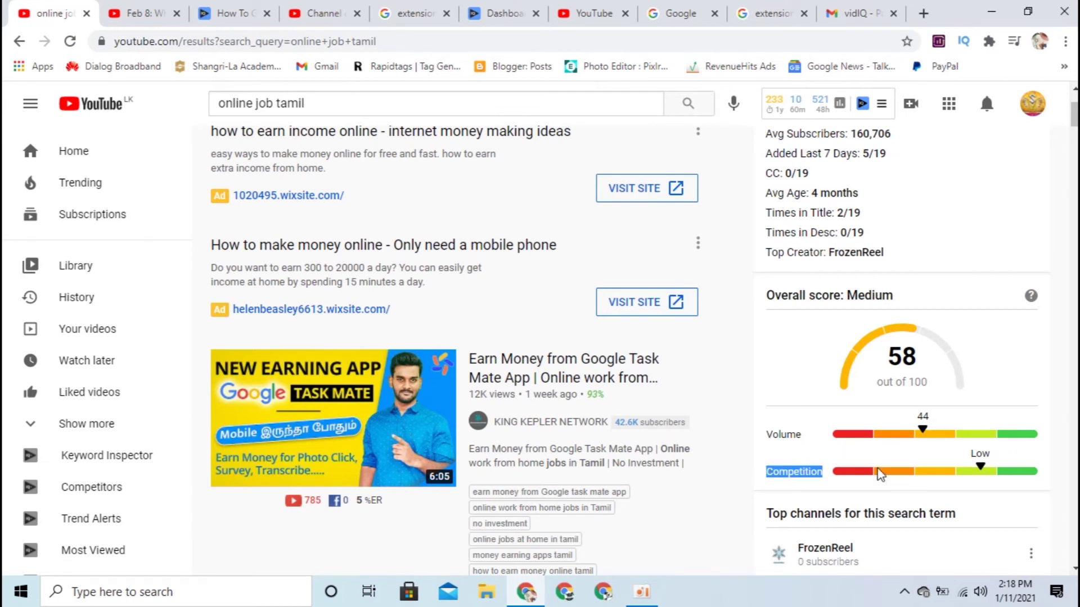
pyautogui.click(781, 469)
pyautogui.moveTo(821, 475); pyautogui.dragTo(766, 473)
pyautogui.click(765, 471)
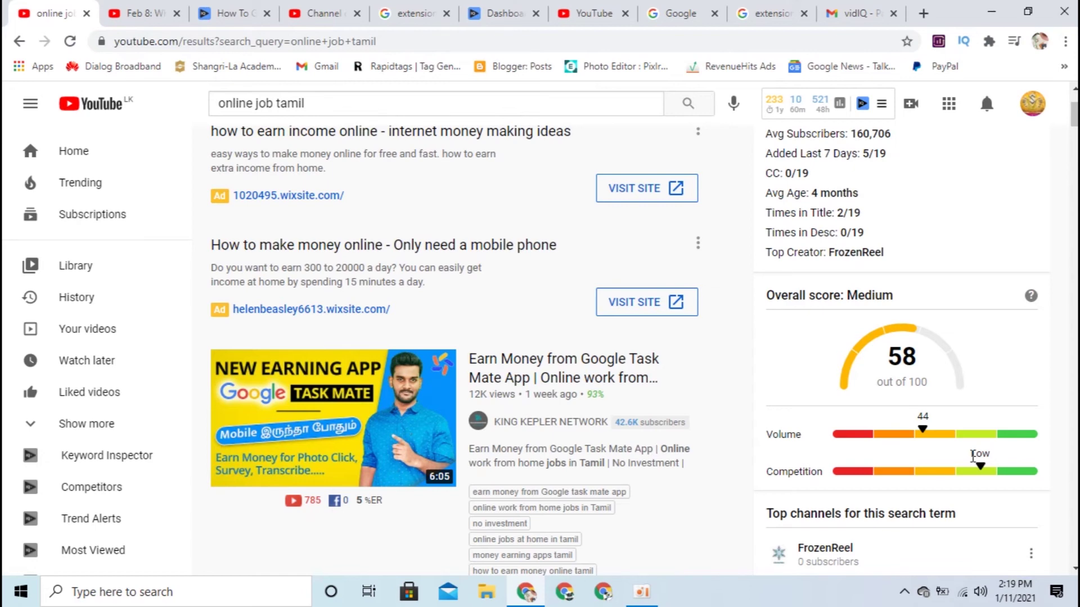
pyautogui.scroll(-3, 973, 457)
pyautogui.scroll(6, 956, 450)
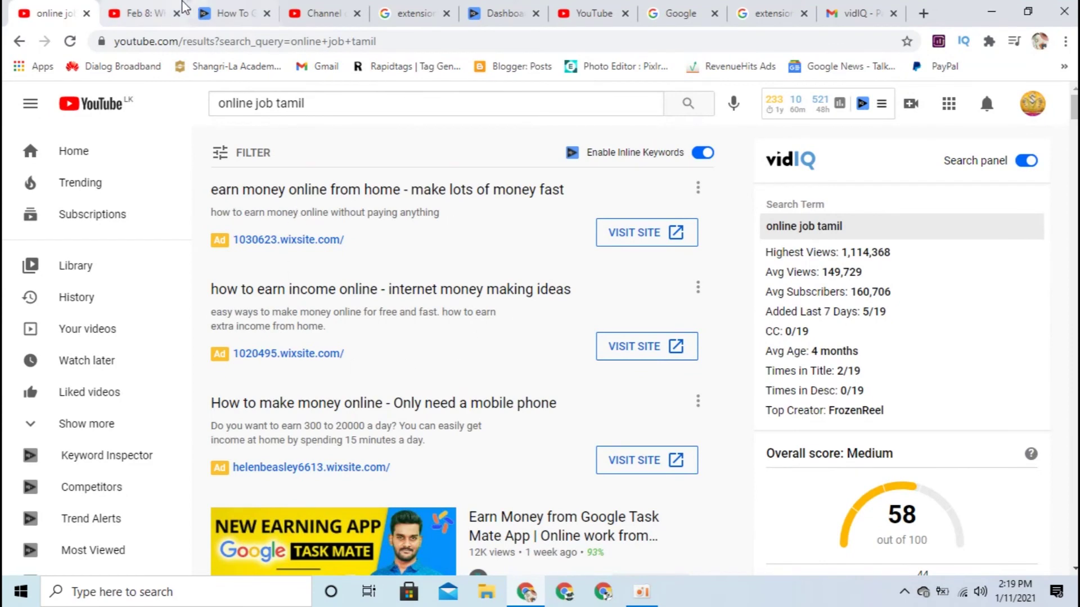
# Open the Clip Claps video's details in YouTube Studio and look over its tags and the vidIQ tag tools beneath them
pyautogui.click(163, 8)
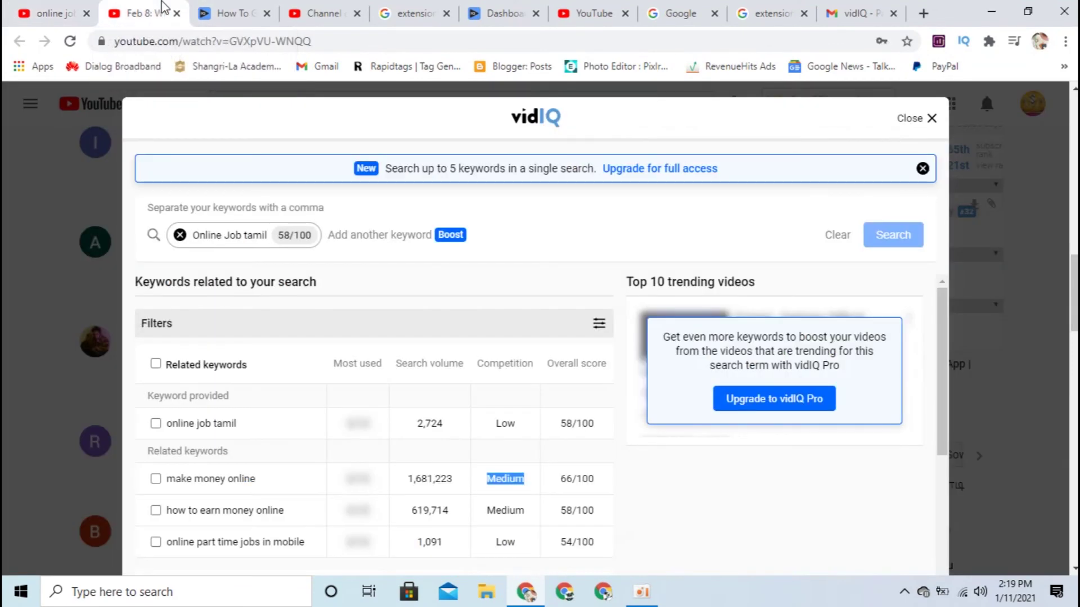
pyautogui.click(37, 260)
pyautogui.click(321, 13)
pyautogui.scroll(-5, 561, 491)
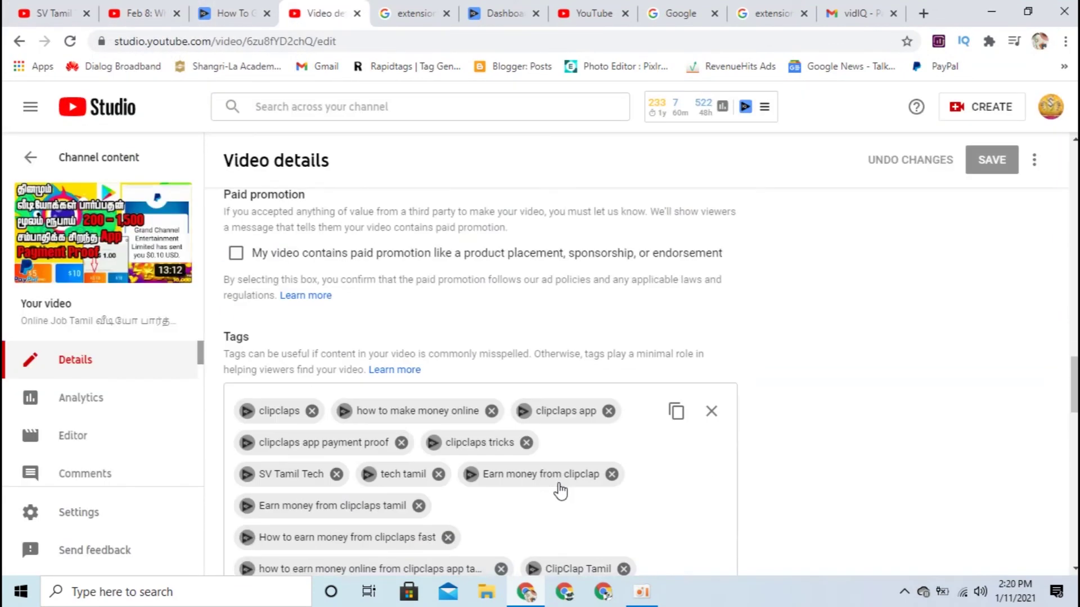
pyautogui.scroll(-12, 561, 491)
pyautogui.scroll(6, 814, 465)
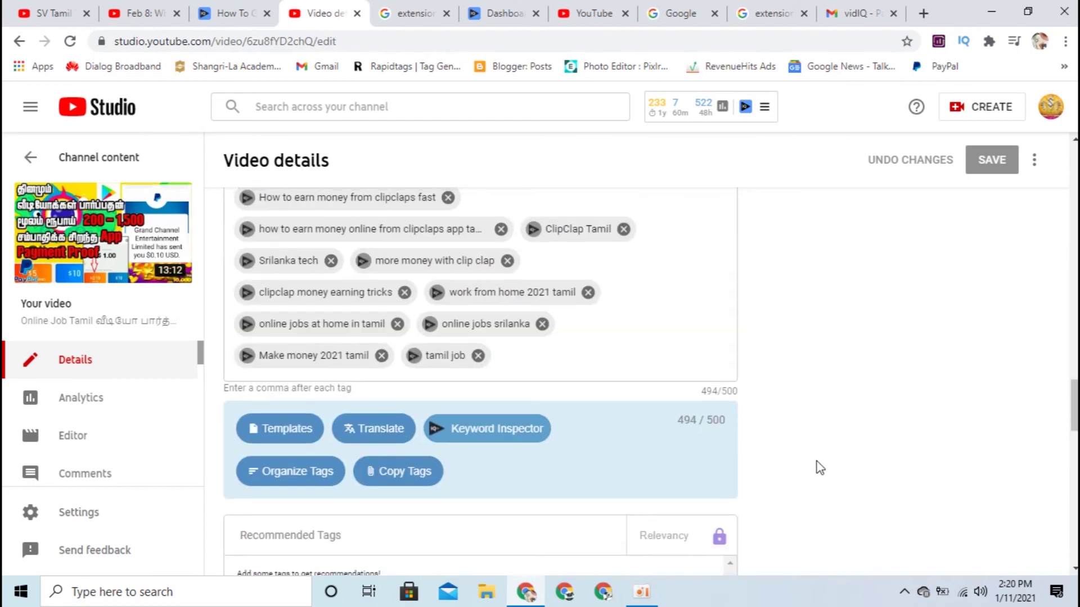
pyautogui.scroll(12, 820, 468)
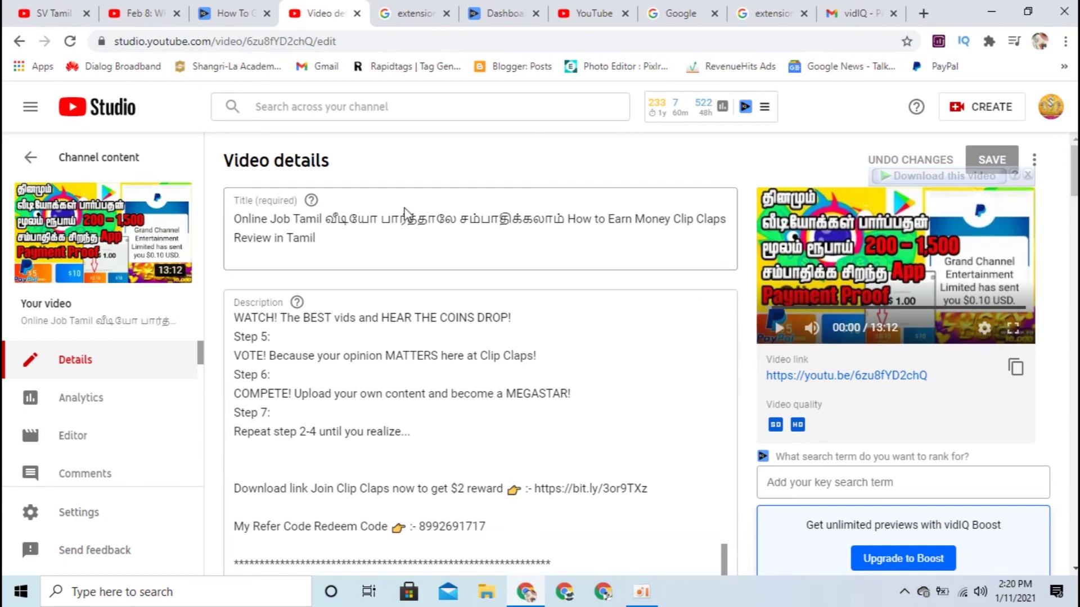
# Examine the vidIQ key search term, Boost preview and best time to publish sections beside the video's description
pyautogui.scroll(-5, 643, 349)
pyautogui.scroll(-4, 643, 349)
pyautogui.scroll(-10, 899, 368)
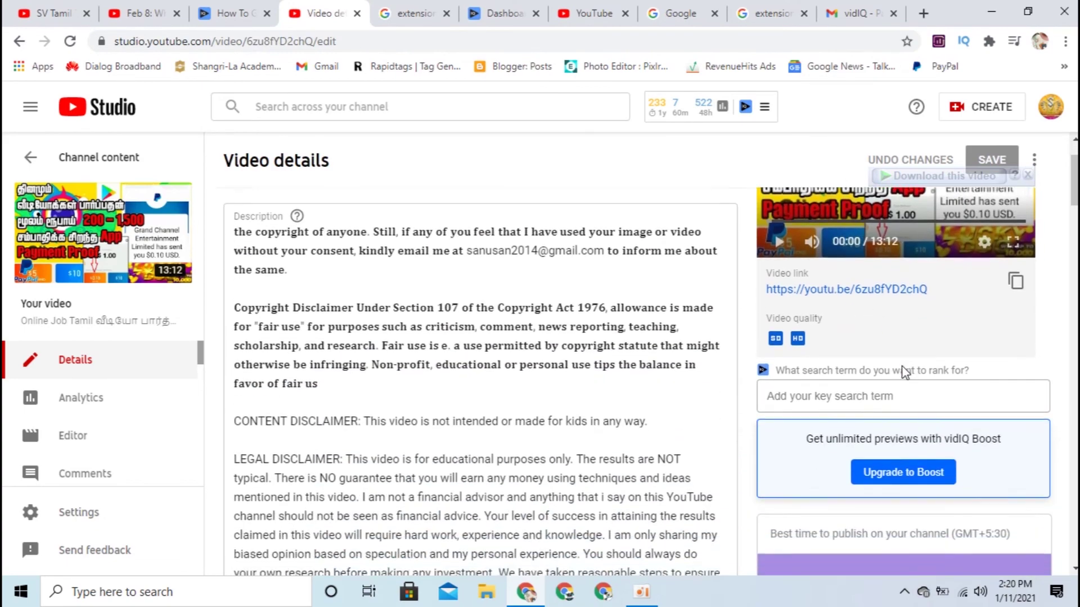
pyautogui.scroll(4, 884, 369)
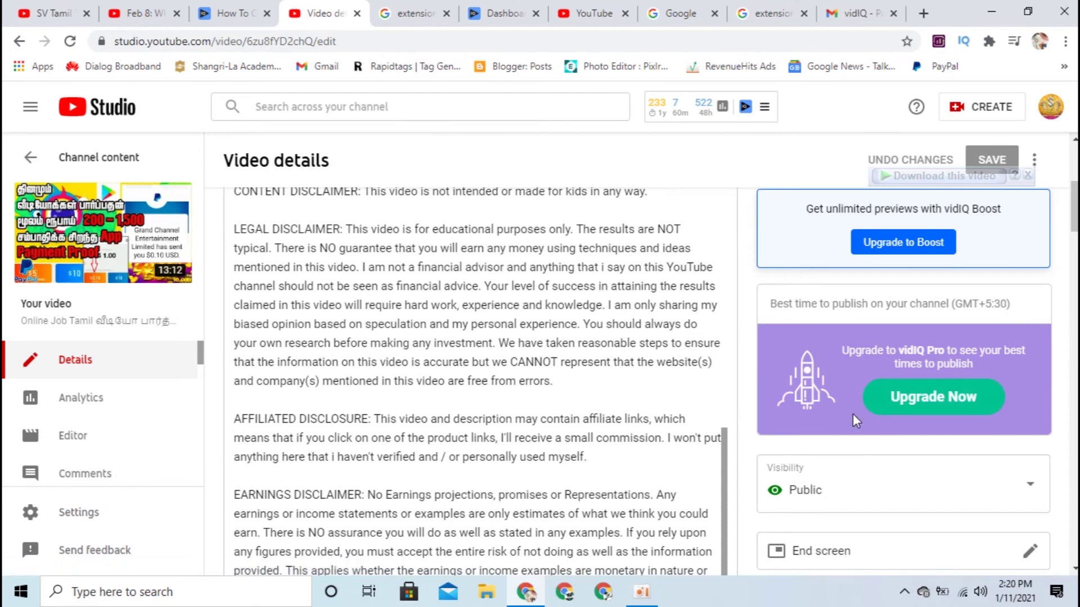
pyautogui.scroll(-15, 855, 417)
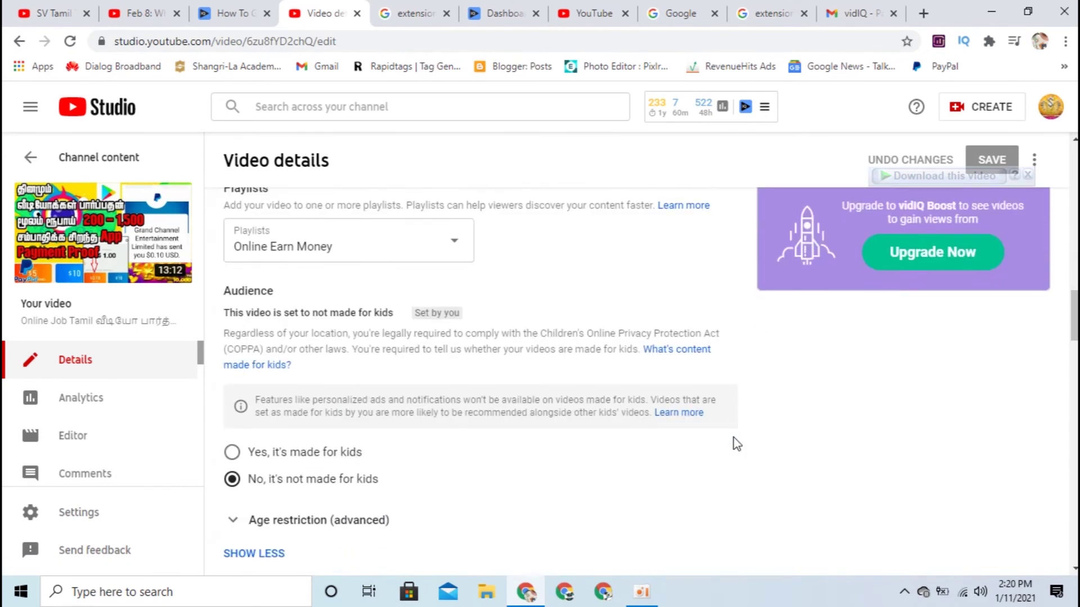
# Review the vidIQ scores and ranking badges on the video's tags, including the "clipclaps" tag
pyautogui.scroll(-15, 737, 444)
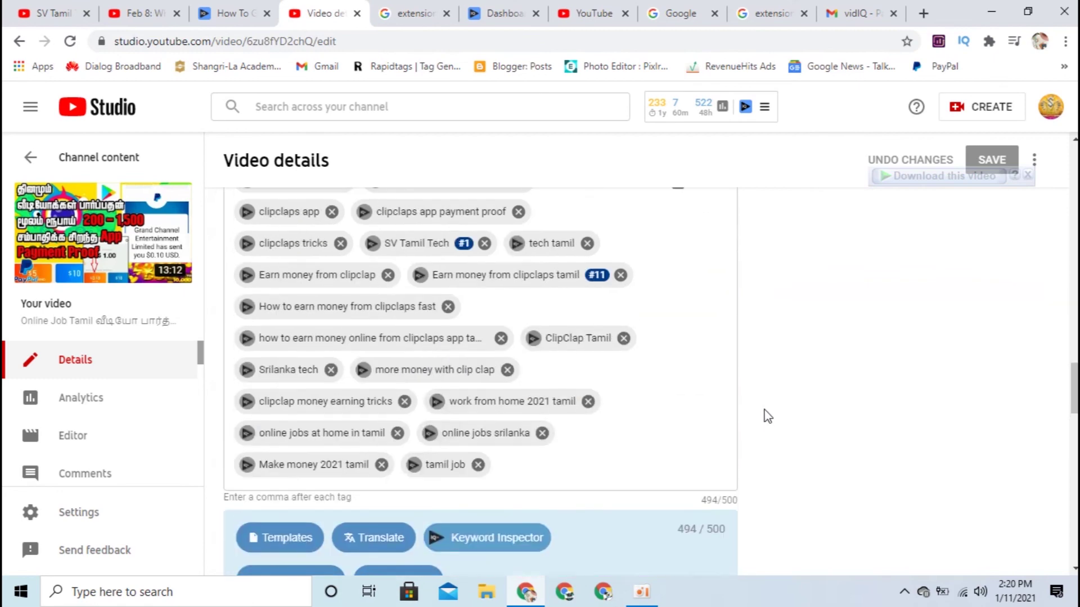
pyautogui.scroll(-4, 778, 448)
pyautogui.scroll(1, 701, 380)
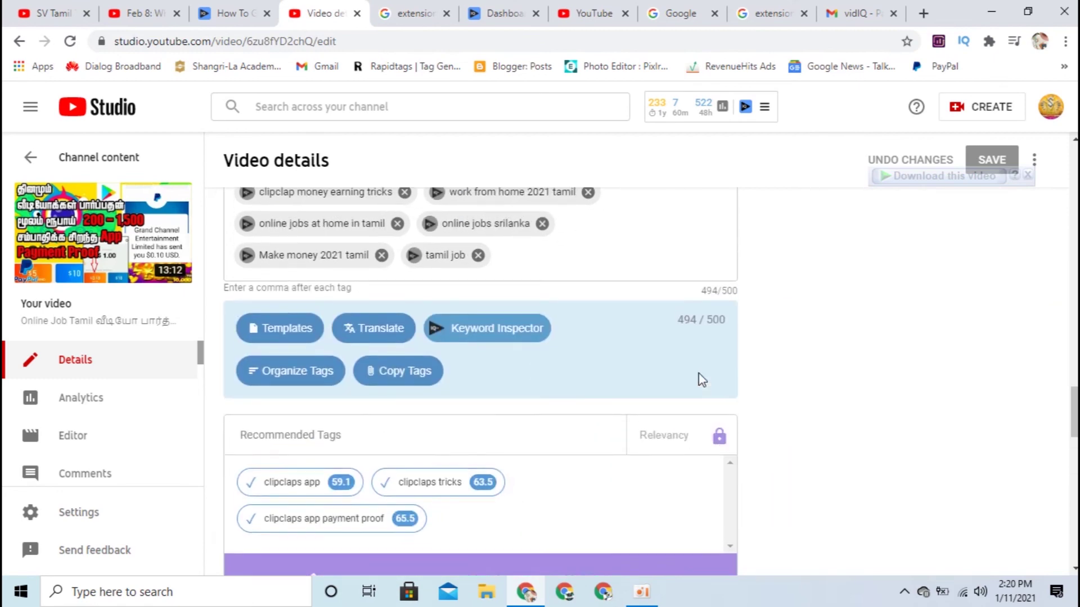
pyautogui.scroll(7, 701, 379)
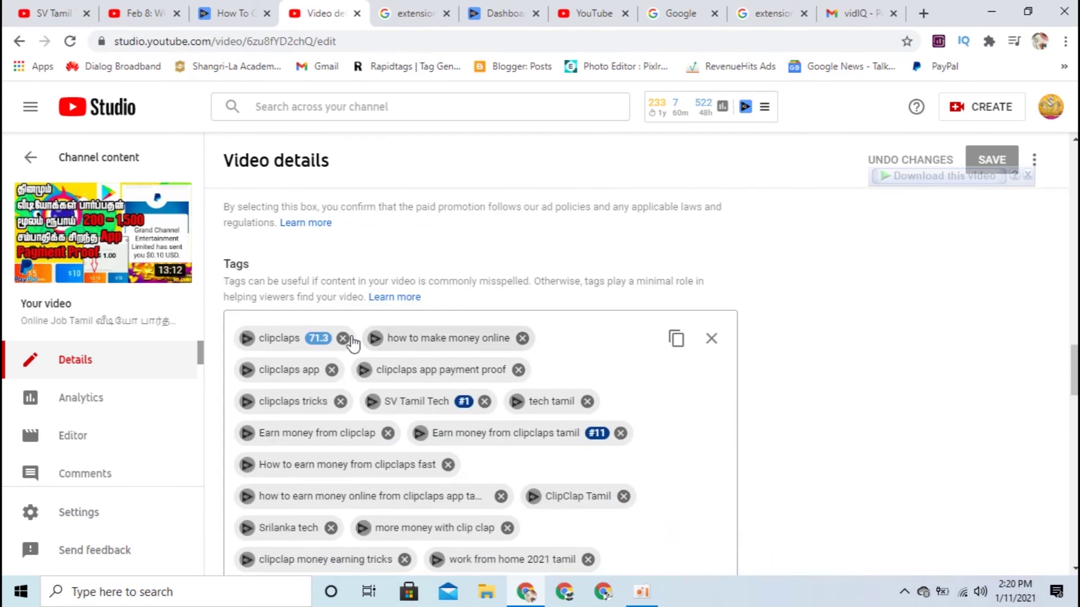
pyautogui.scroll(-3, 337, 343)
pyautogui.scroll(3, 703, 444)
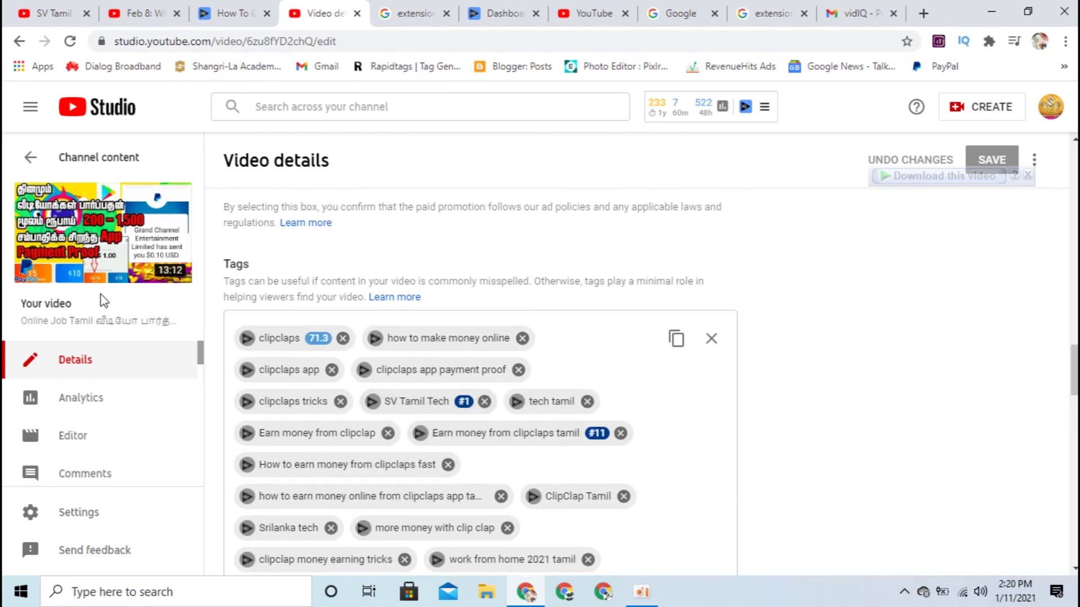
pyautogui.moveTo(317, 350)
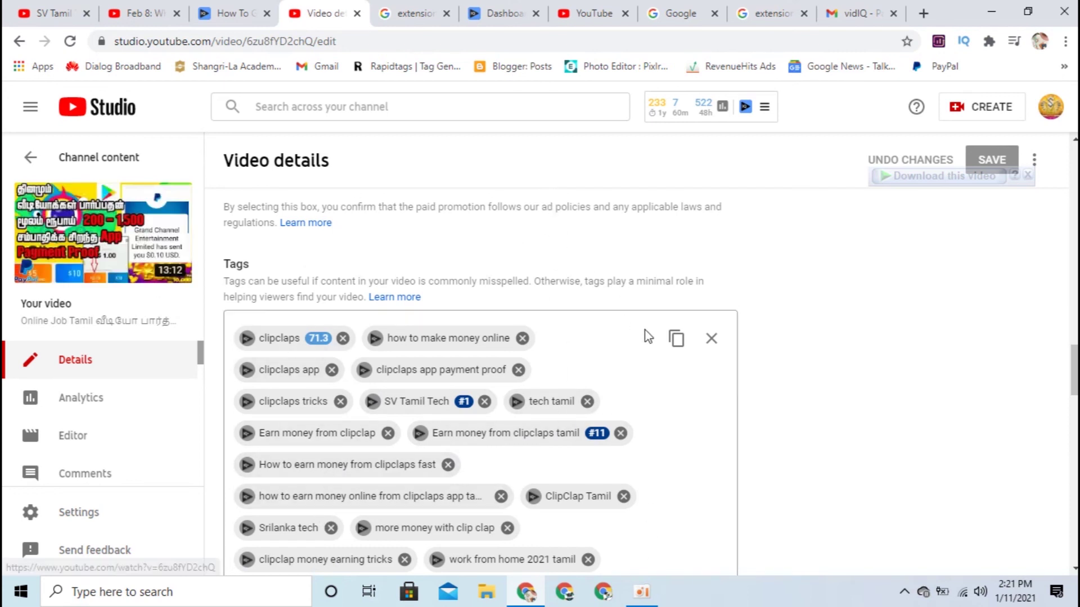
# Inspect vidIQ's Recommended Tags and the score details of "clipclaps tricks", and look through the remaining video settings
pyautogui.scroll(-6, 581, 419)
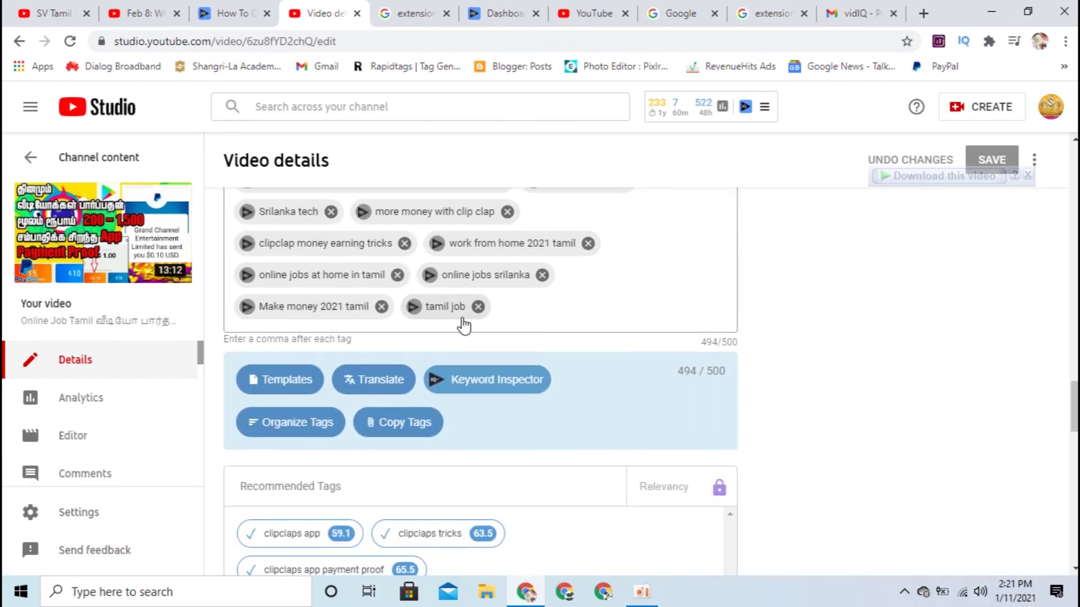
pyautogui.scroll(-6, 572, 309)
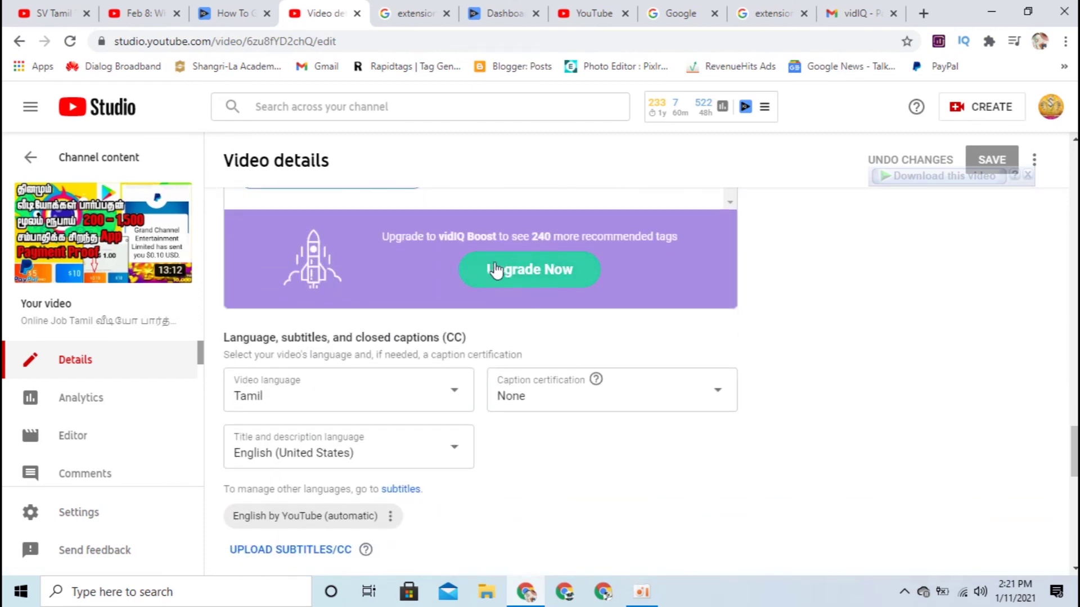
pyautogui.scroll(3, 494, 270)
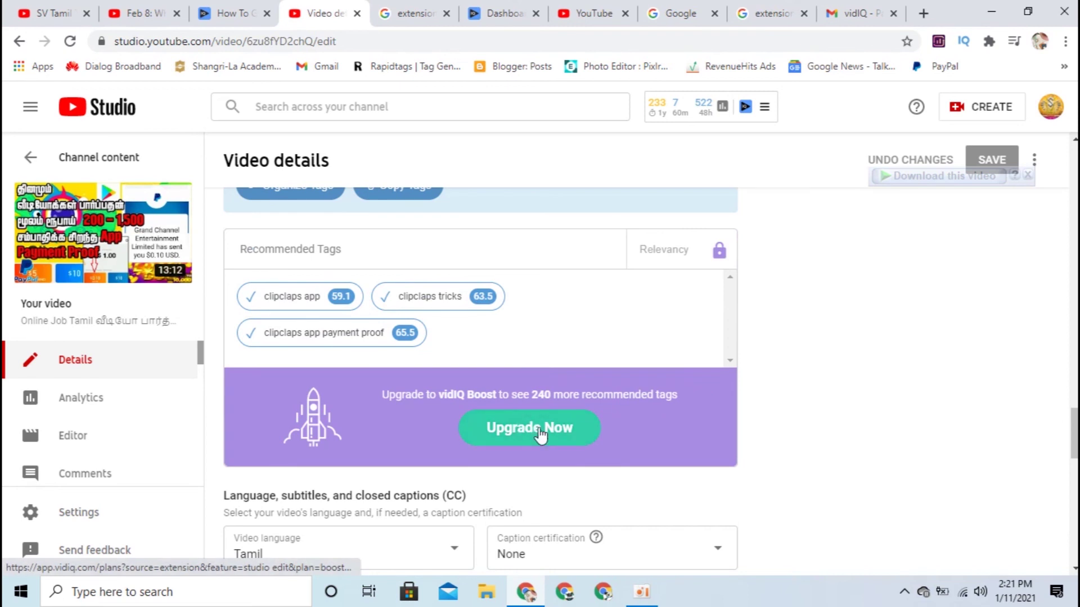
pyautogui.moveTo(284, 303)
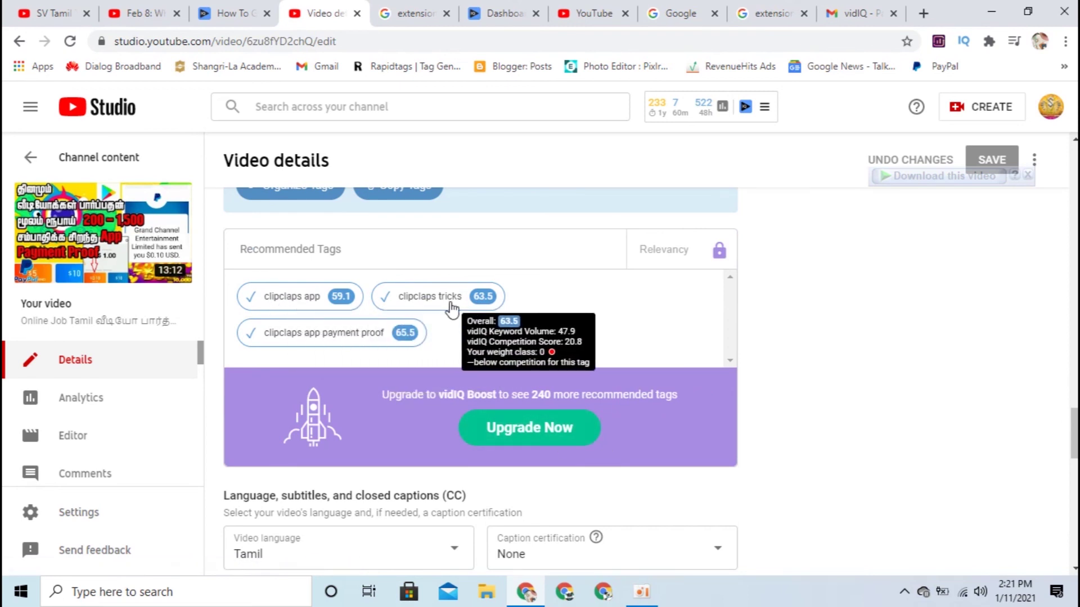
pyautogui.moveTo(498, 306)
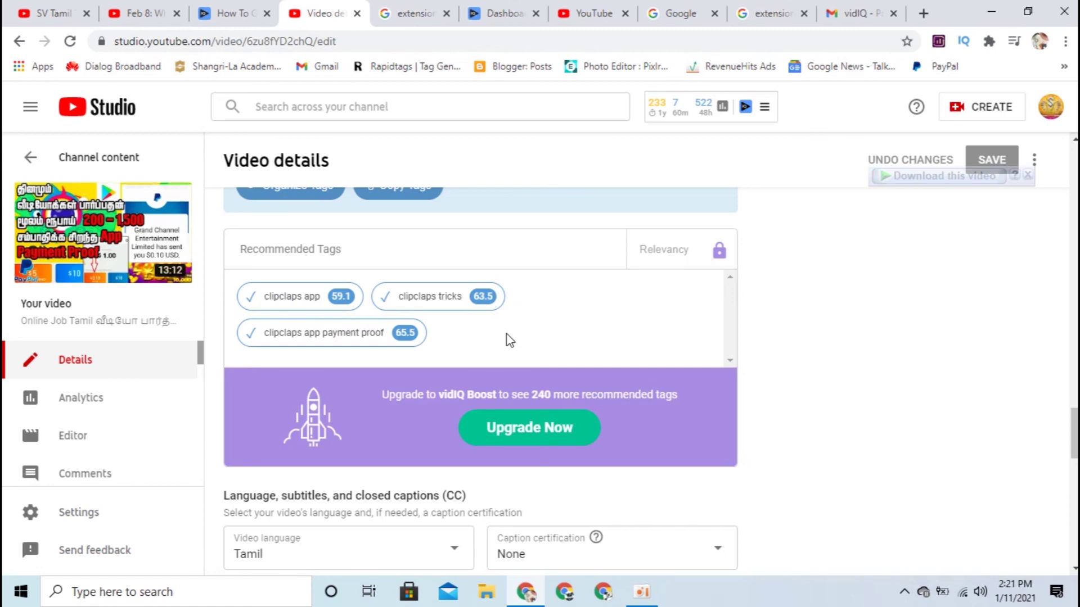
pyautogui.scroll(-15, 559, 390)
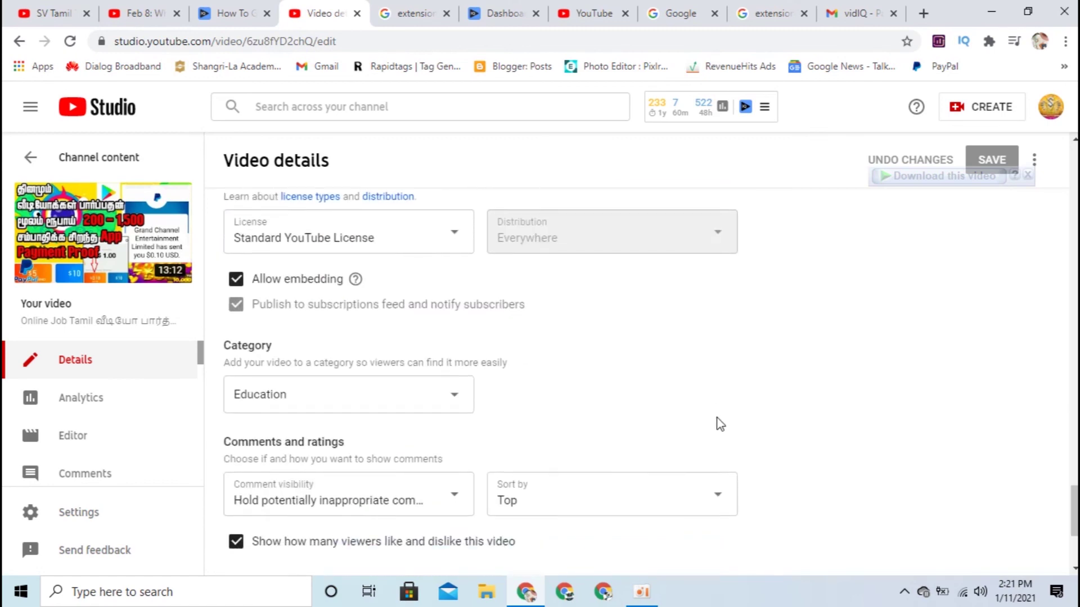
# Switch to the SV Tamil Tech channel's videos page and browse its uploads
pyautogui.click(53, 13)
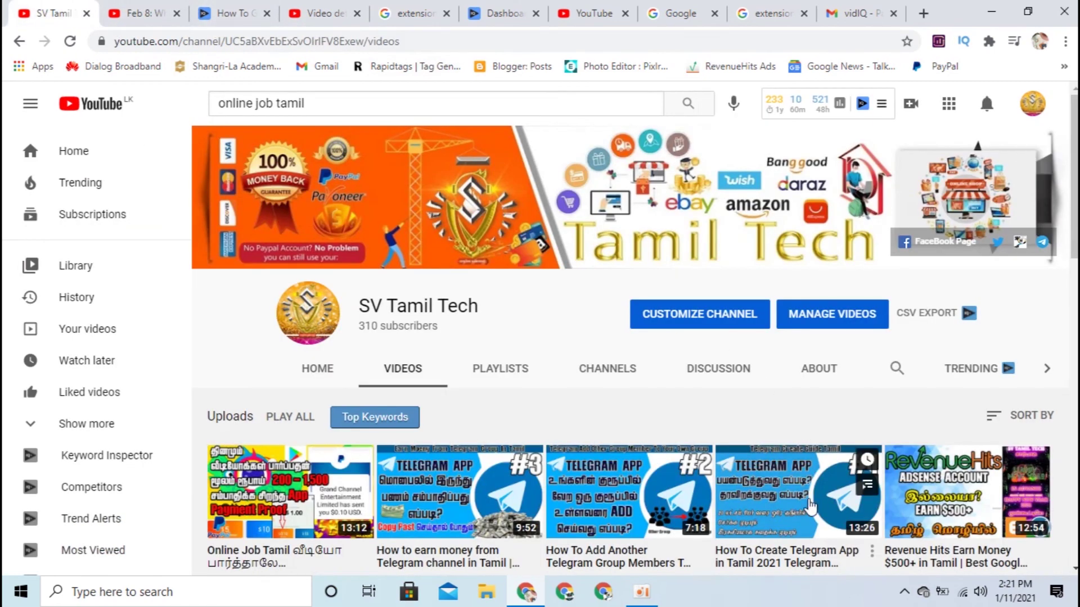
pyautogui.scroll(-3, 810, 506)
pyautogui.scroll(3, 810, 506)
pyautogui.scroll(-5, 807, 495)
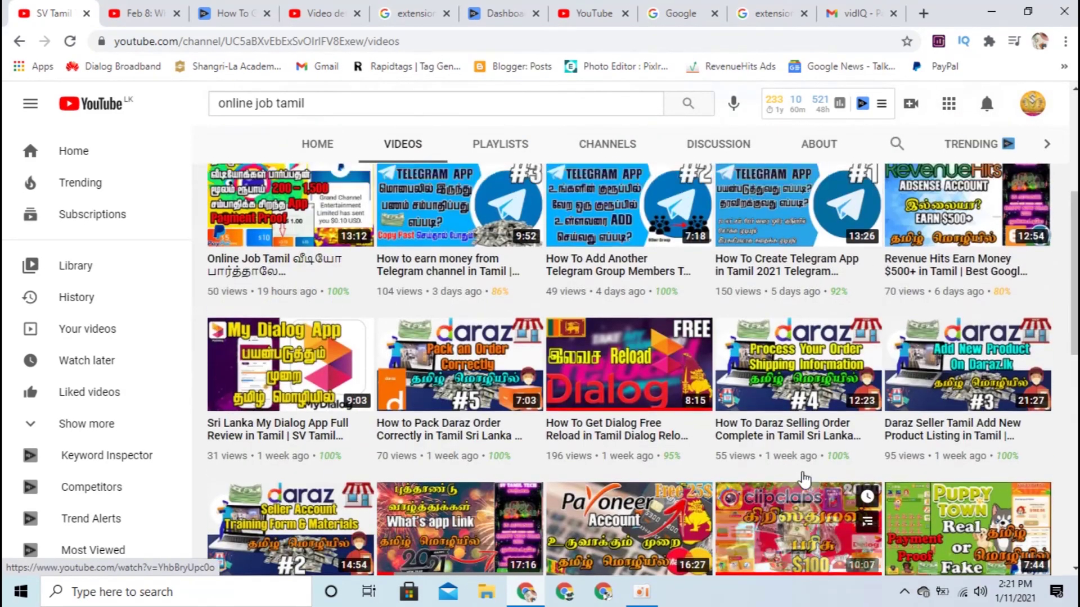
pyautogui.scroll(5, 804, 478)
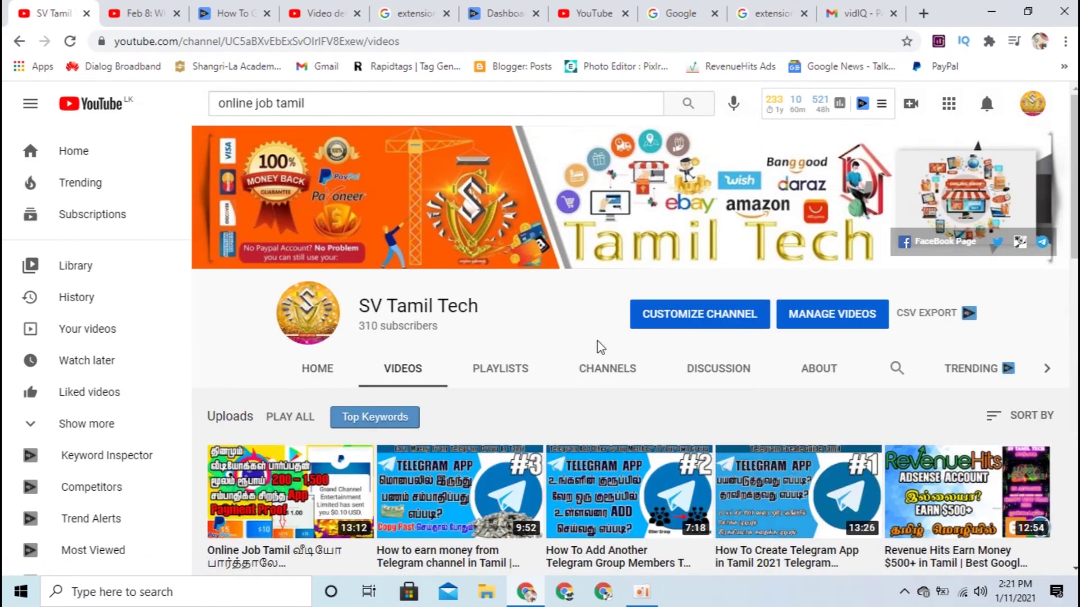
# Return to the video's details in YouTube Studio and review the vidIQ thumbnail preview feature and SEO score
pyautogui.click(302, 8)
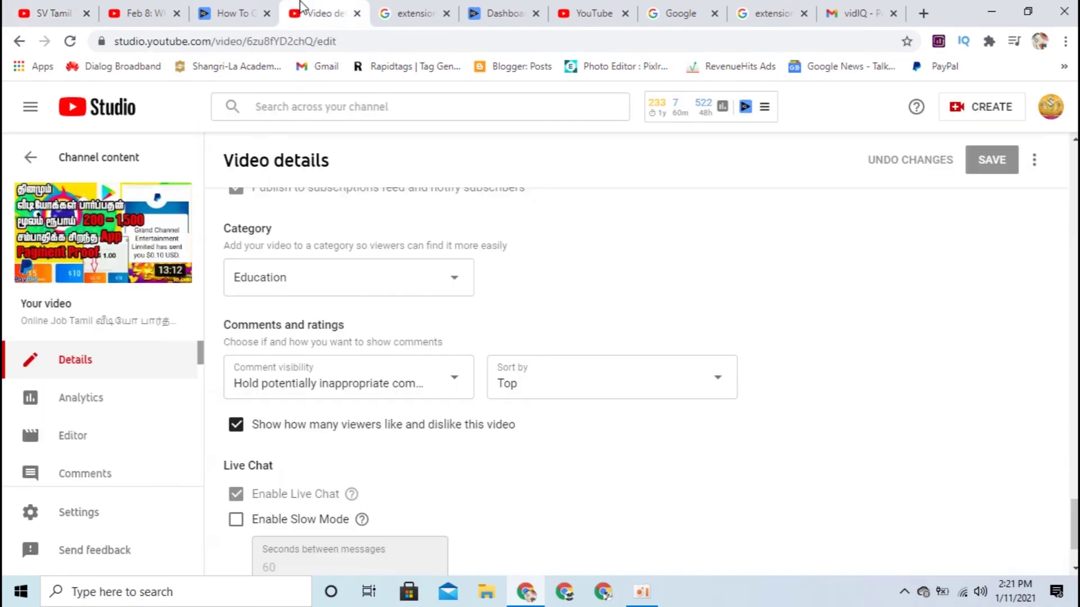
pyautogui.scroll(15, 830, 498)
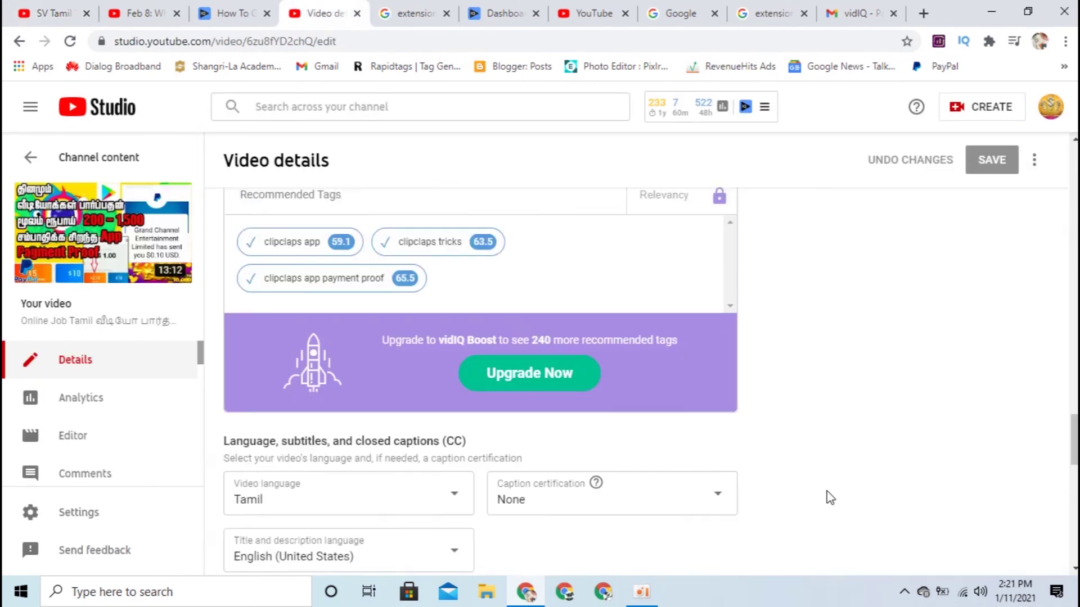
pyautogui.scroll(8, 830, 497)
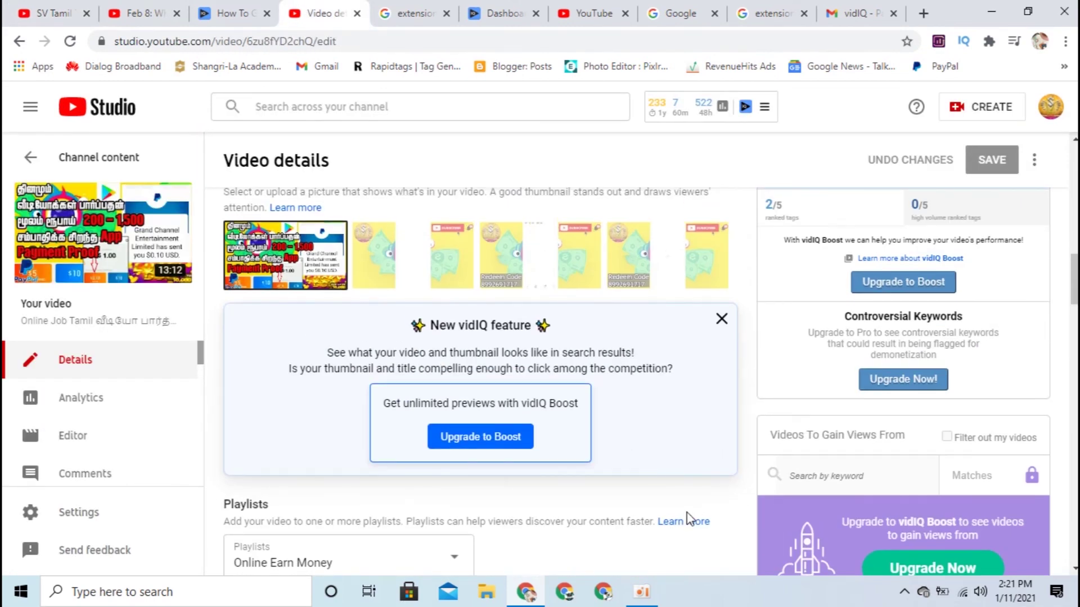
pyautogui.scroll(10, 689, 518)
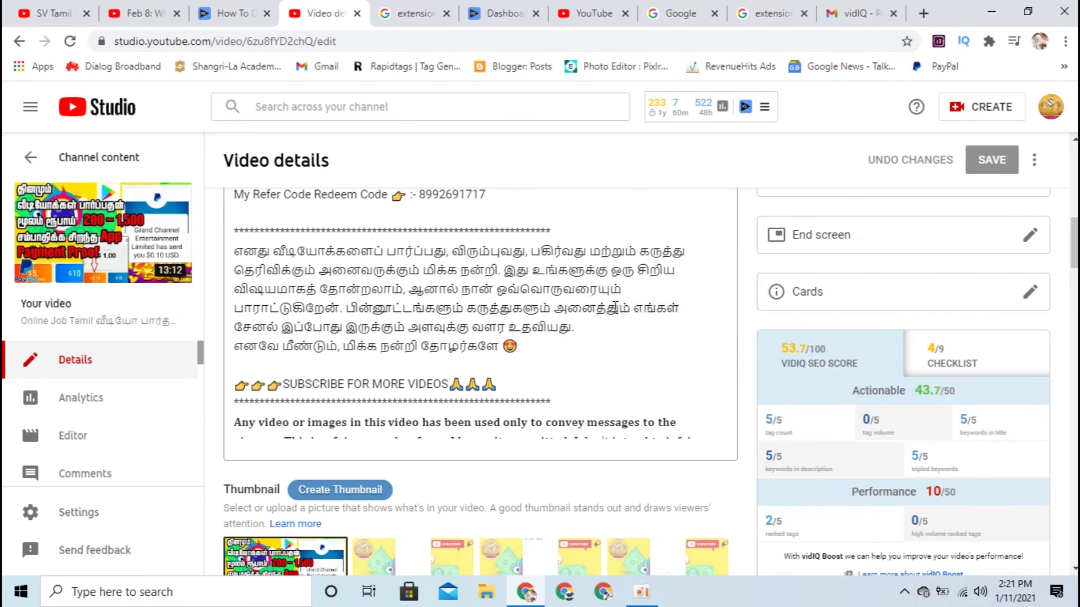
# Go back to the channel's videos page and highlight the channel name SV Tamil Tech
pyautogui.click(72, 11)
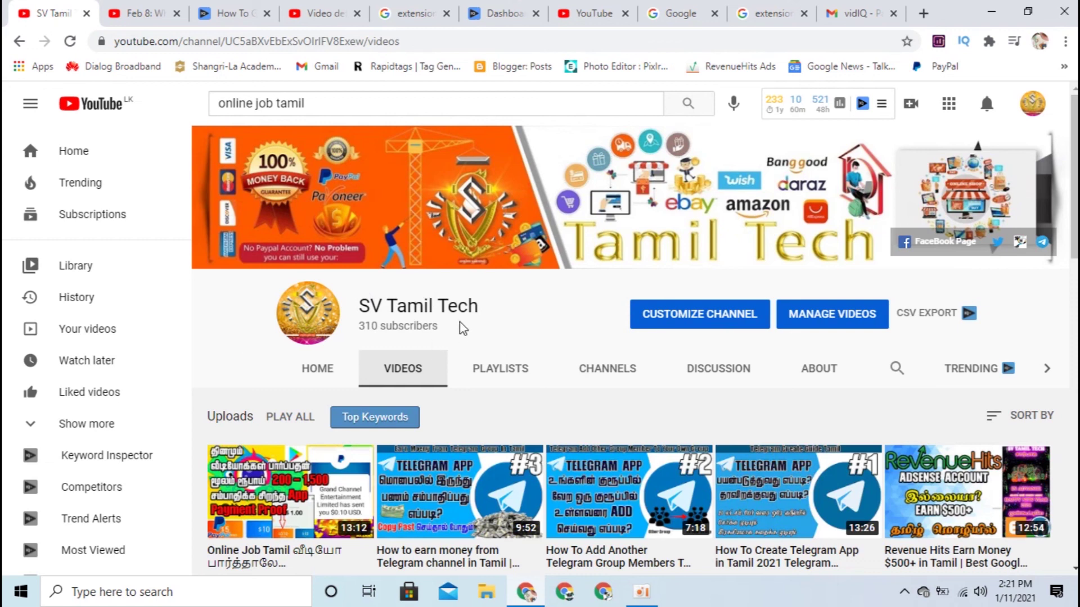
pyautogui.moveTo(496, 315); pyautogui.dragTo(363, 318)
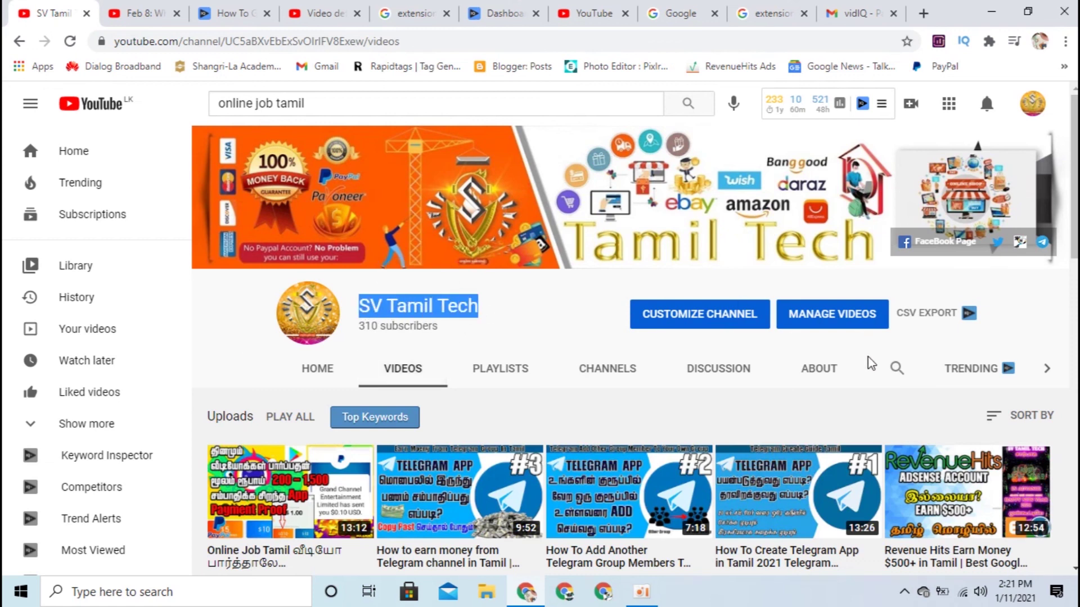
pyautogui.click(525, 314)
pyautogui.moveTo(525, 313); pyautogui.dragTo(363, 306)
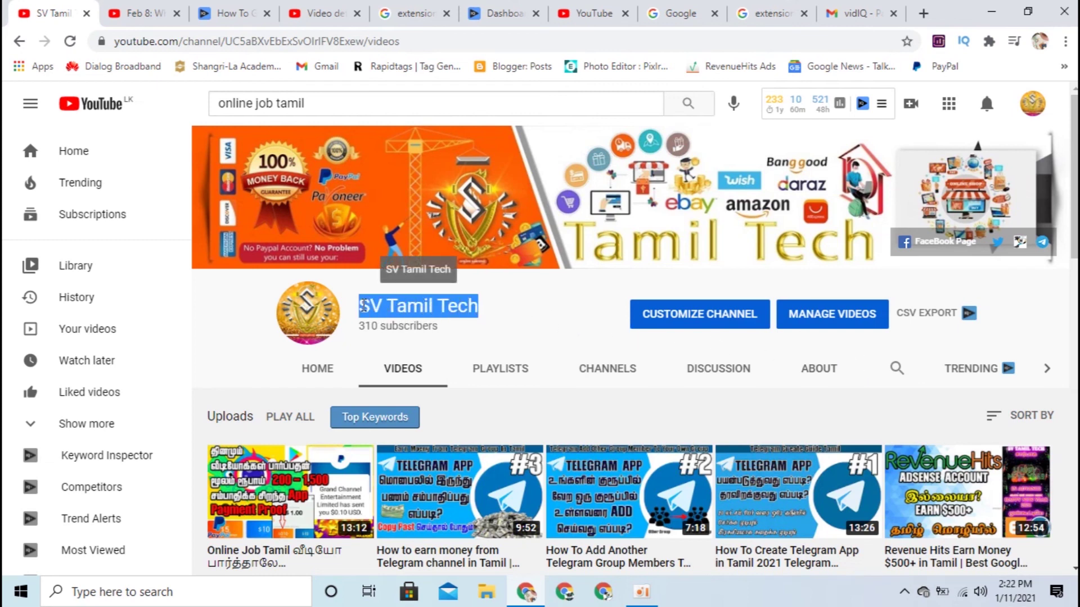